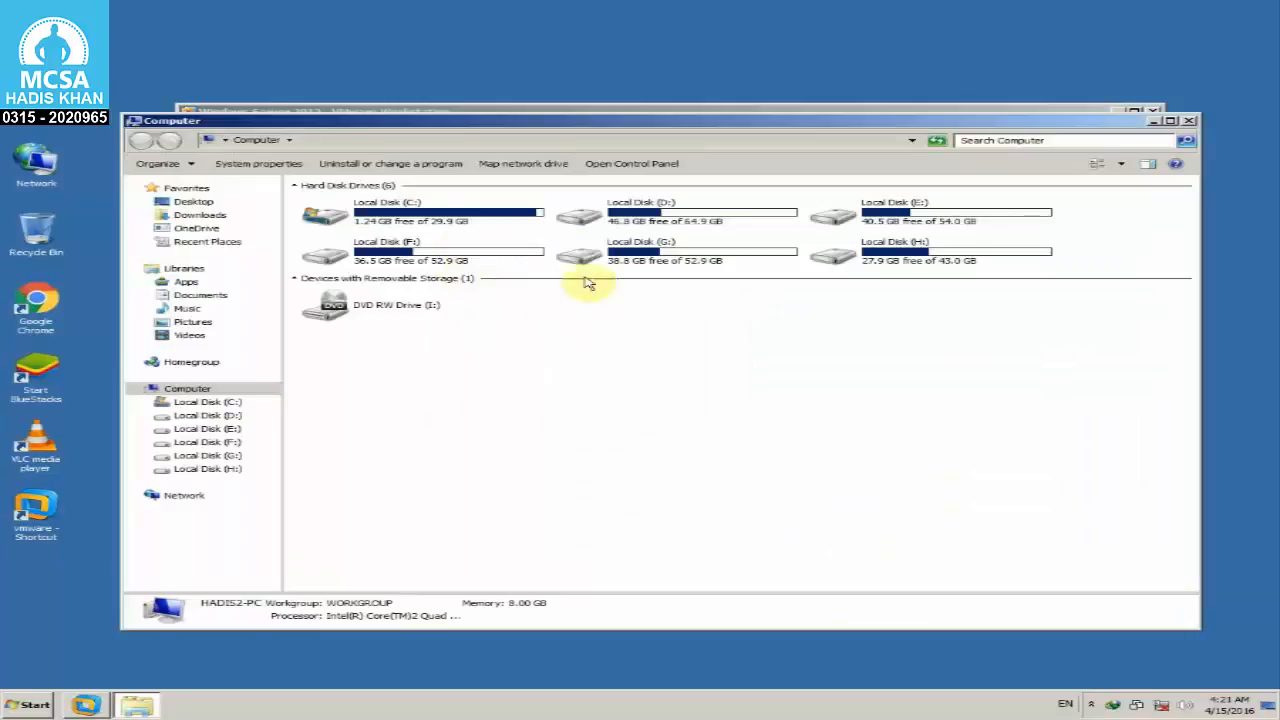
Open the Windows Server 2012 folder on Local Disk (G:) and display its files as icons
double_click(600, 268)
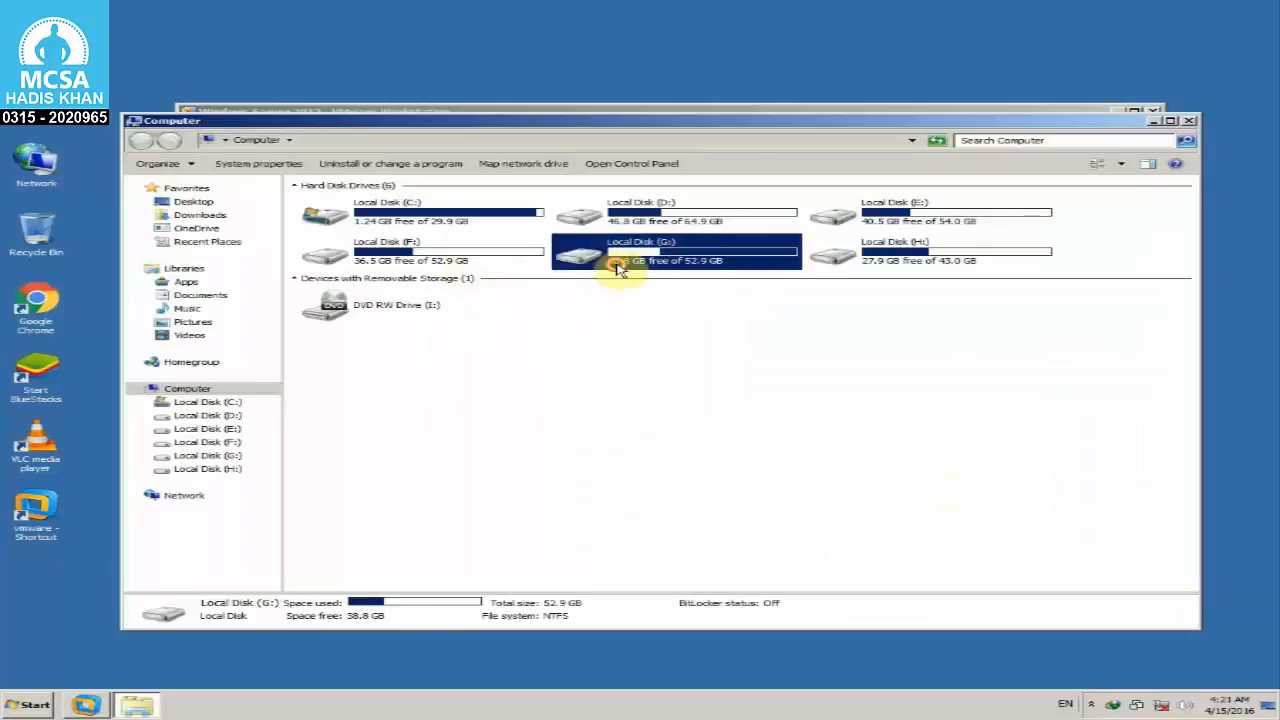
double_click(457, 122)
key("BackSpace")
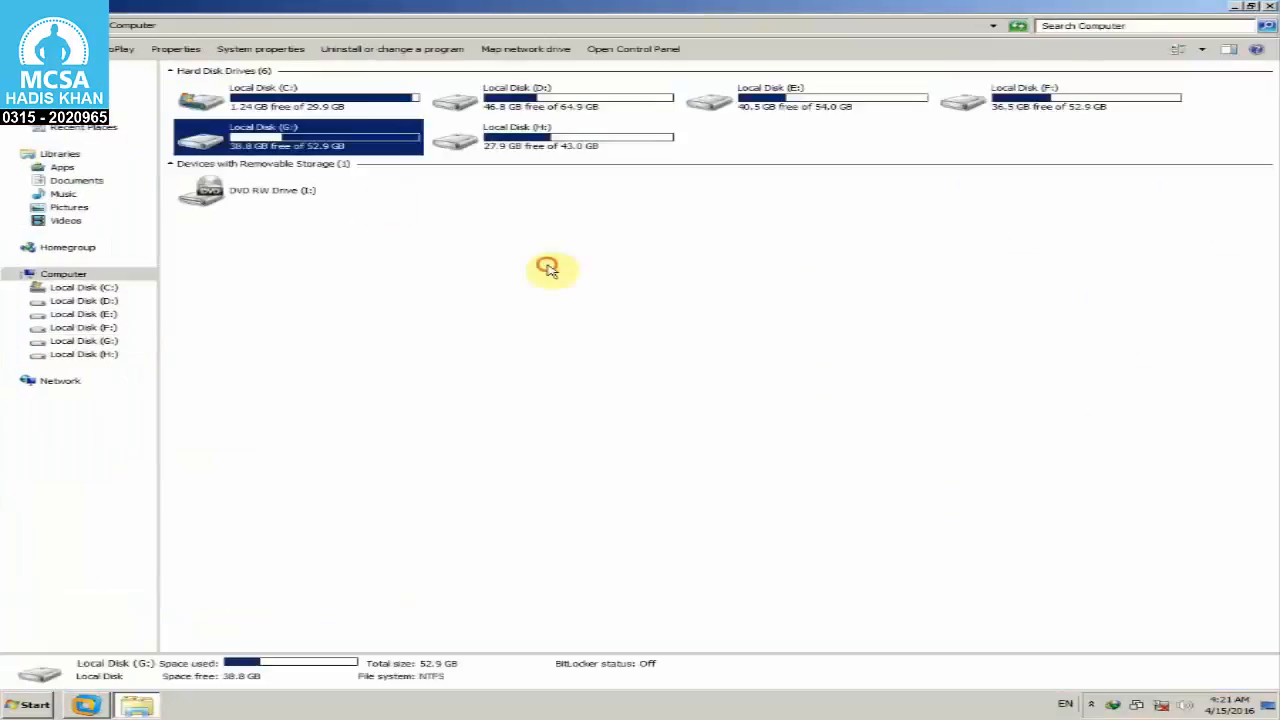
left_click(546, 266)
double_click(360, 150)
left_click(420, 234)
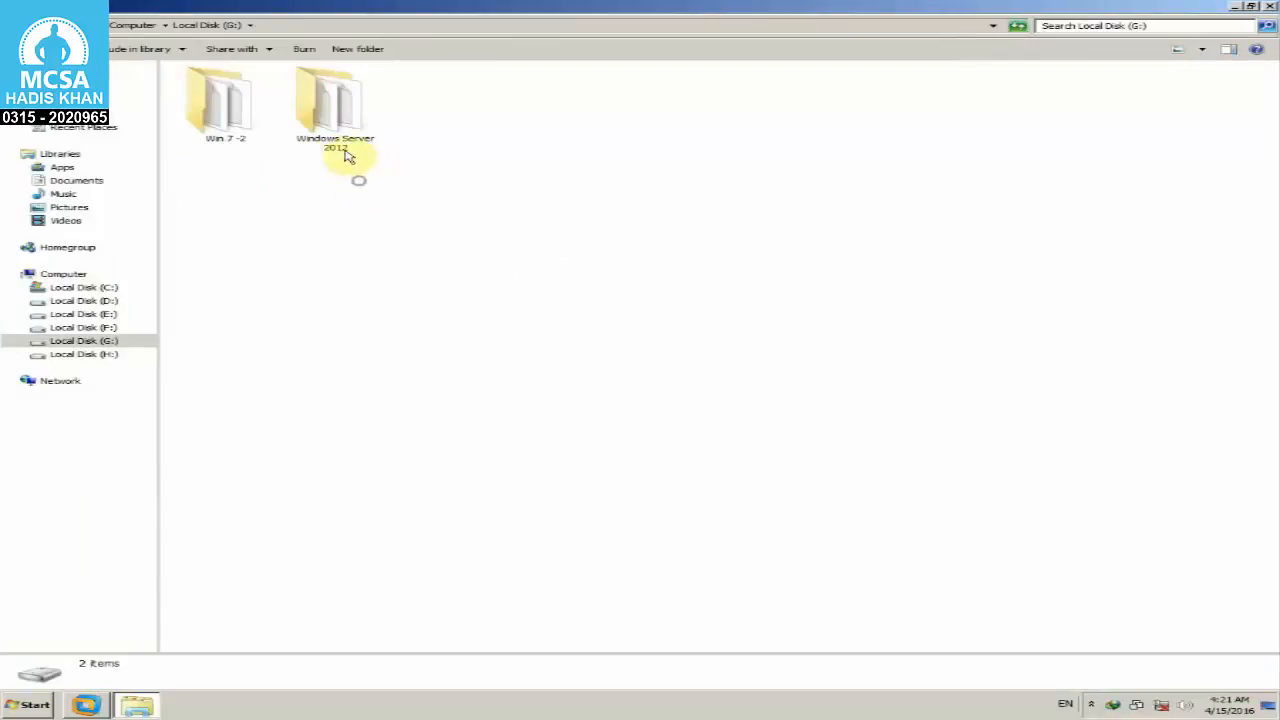
double_click(335, 120)
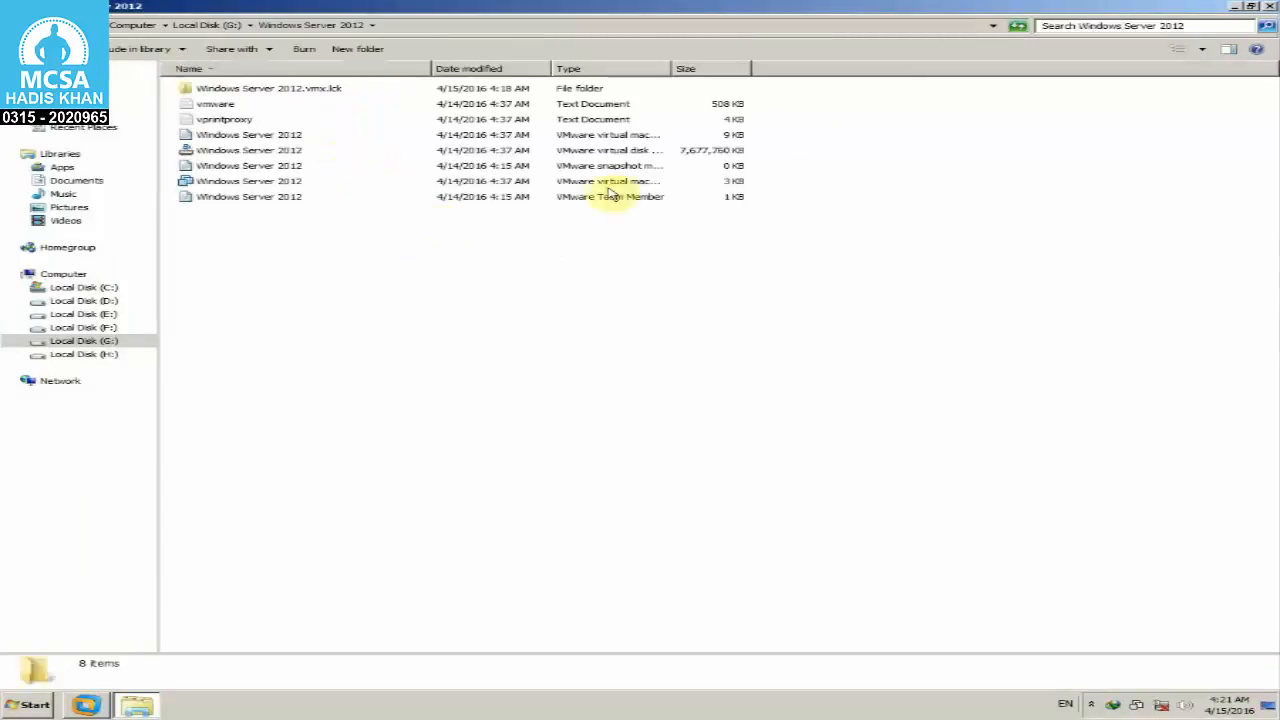
left_click(1207, 51)
left_click(1192, 56)
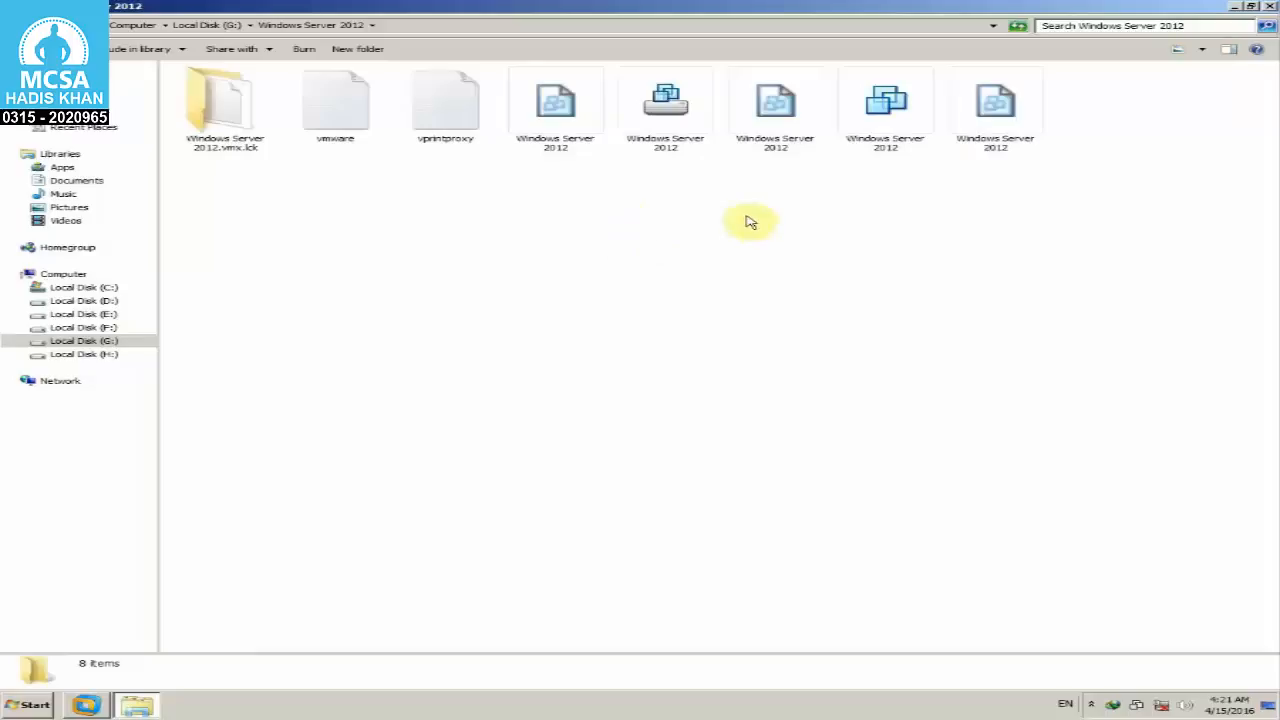
Select the Windows Server 2012 VMware virtual machine configuration file in the folder
left_click(888, 155)
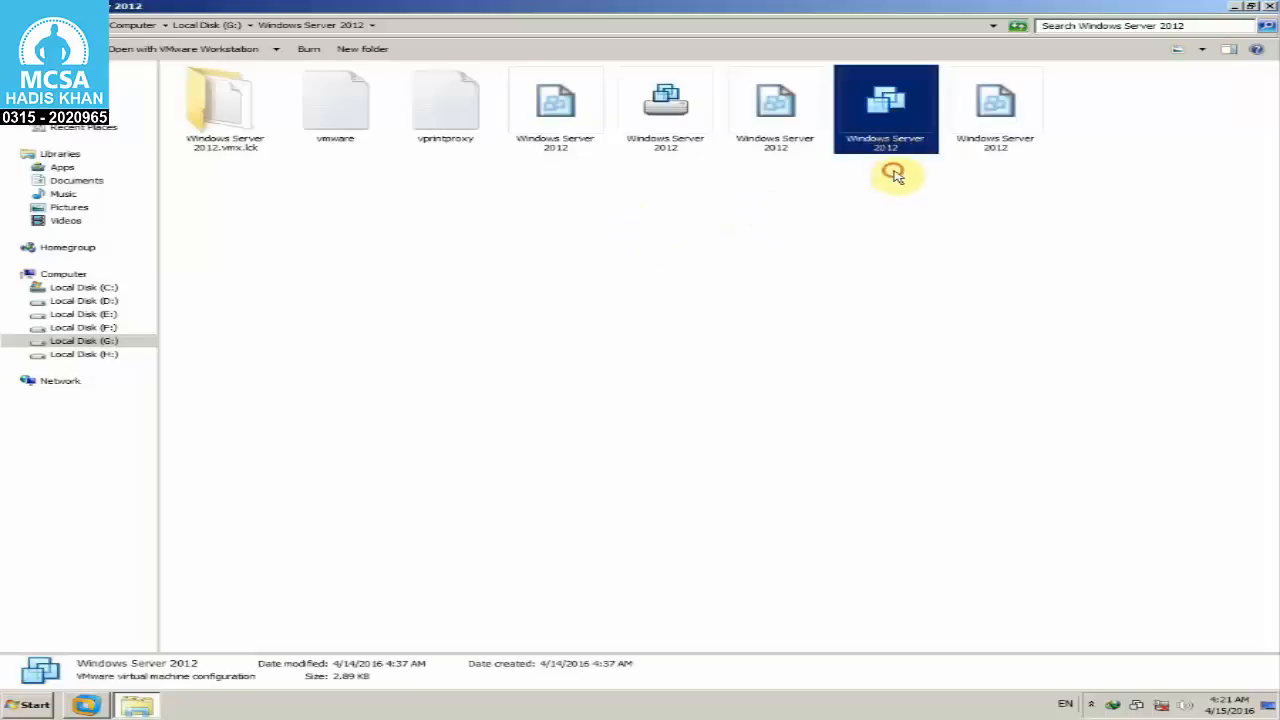
left_click(893, 180)
left_click(886, 129)
left_click(870, 203)
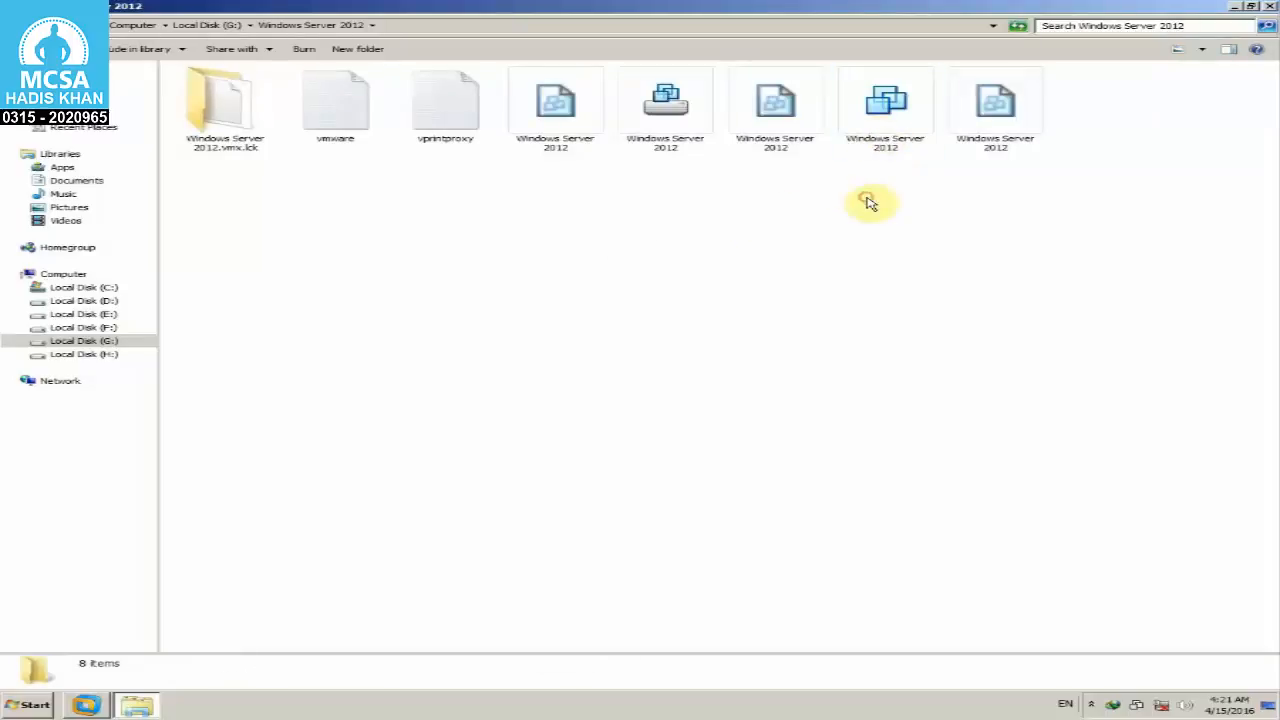
left_click(886, 132)
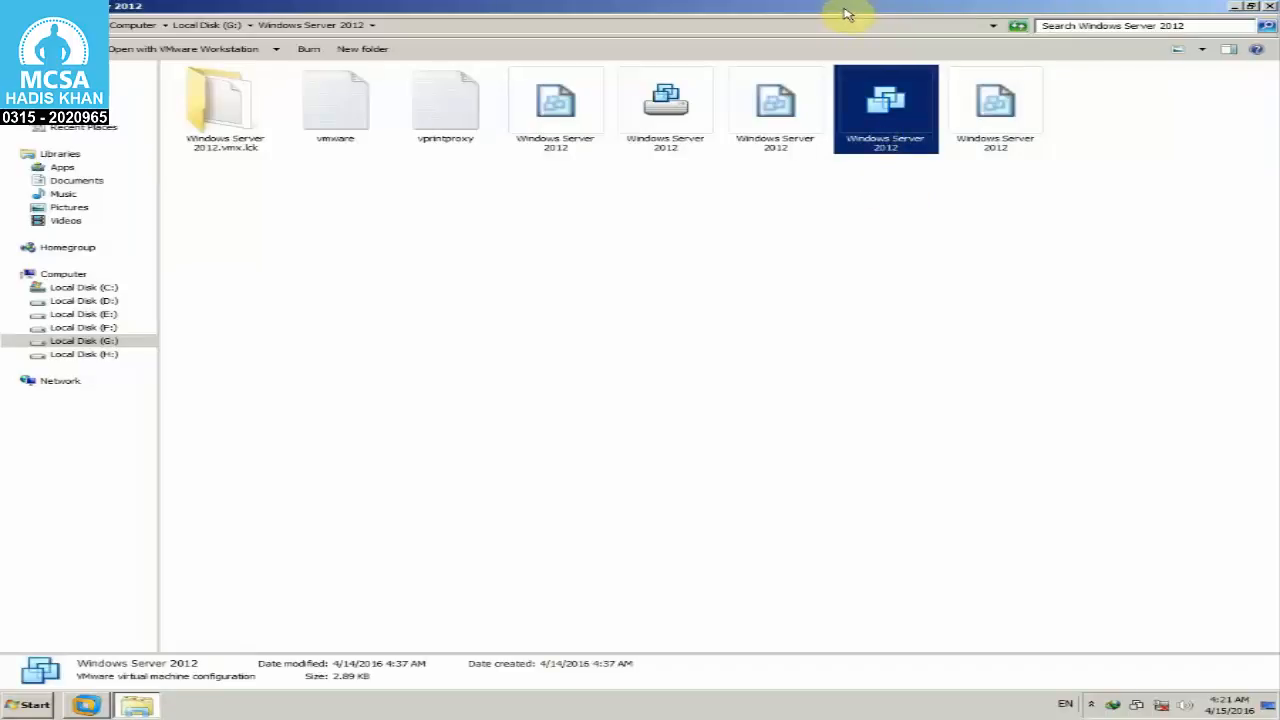
Close the Windows Server 2012 folder window and exit VMware Workstation
left_click_drag(851, 11, 791, 63)
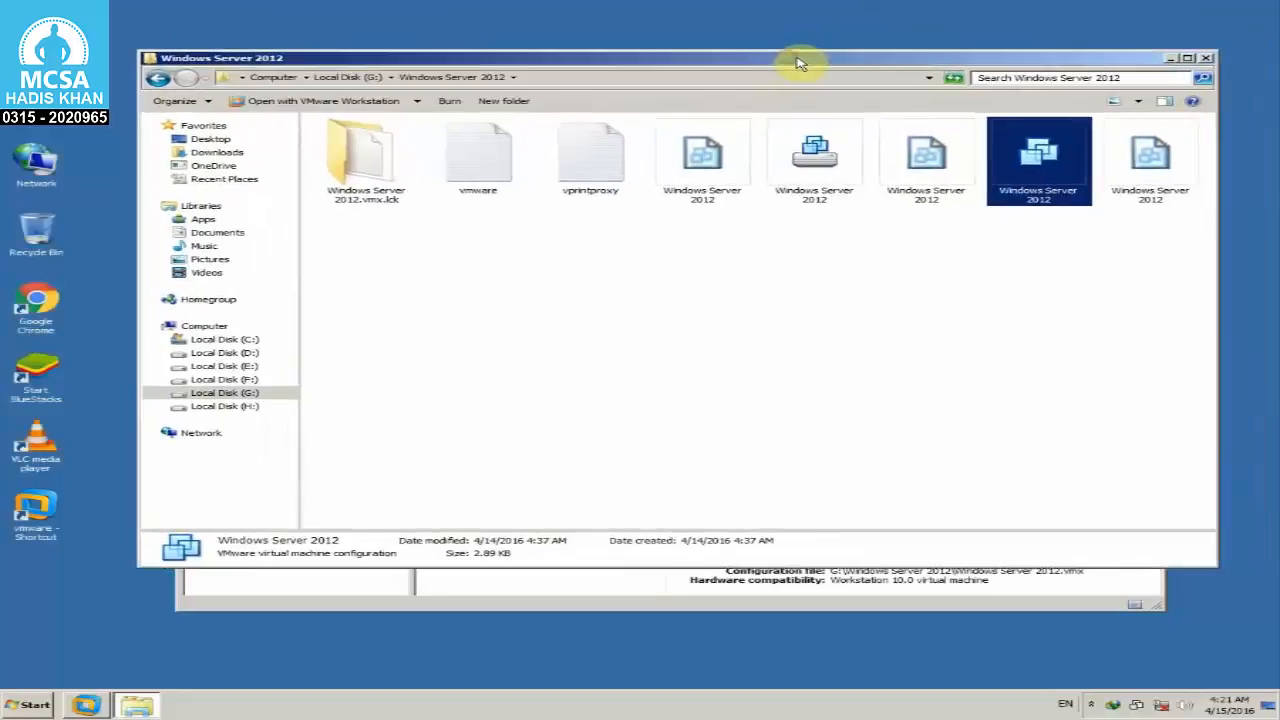
double_click(800, 63)
left_click(562, 181)
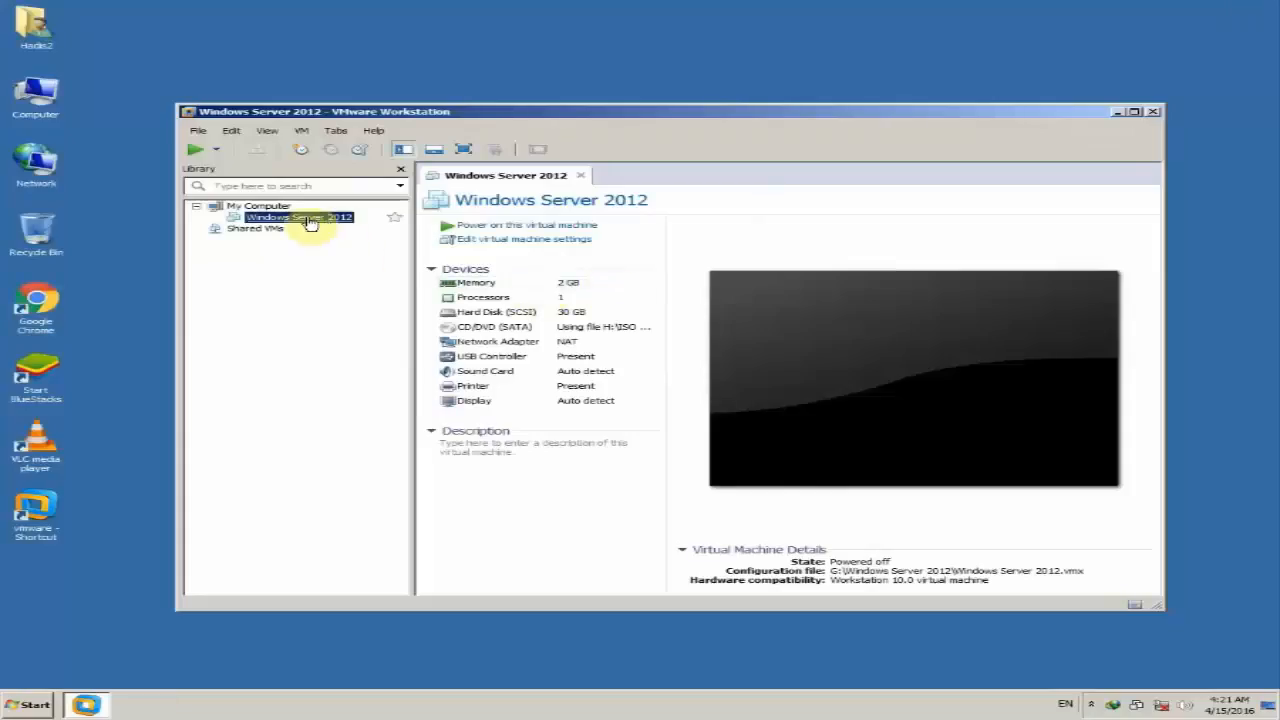
left_click(1153, 111)
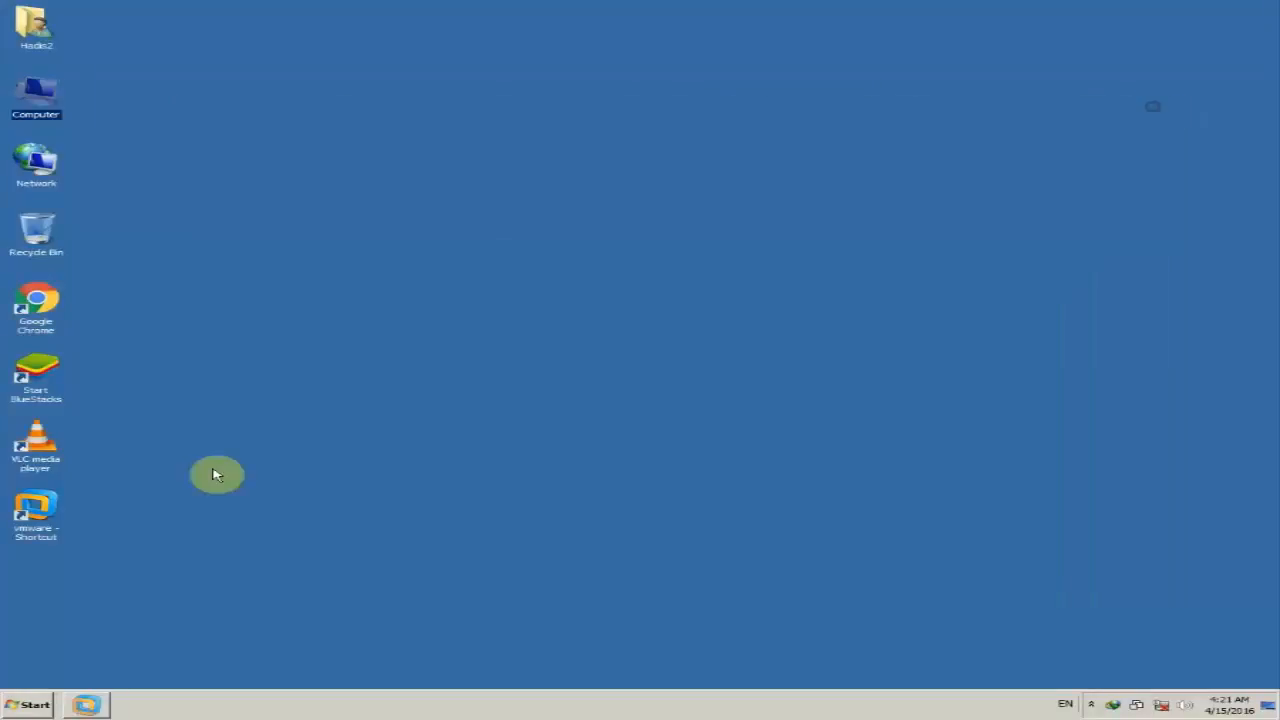
Relaunch VMware Workstation from the desktop, show the Windows Server 2012 virtual machine and slightly widen the library pane
left_click(60, 522)
double_click(60, 522)
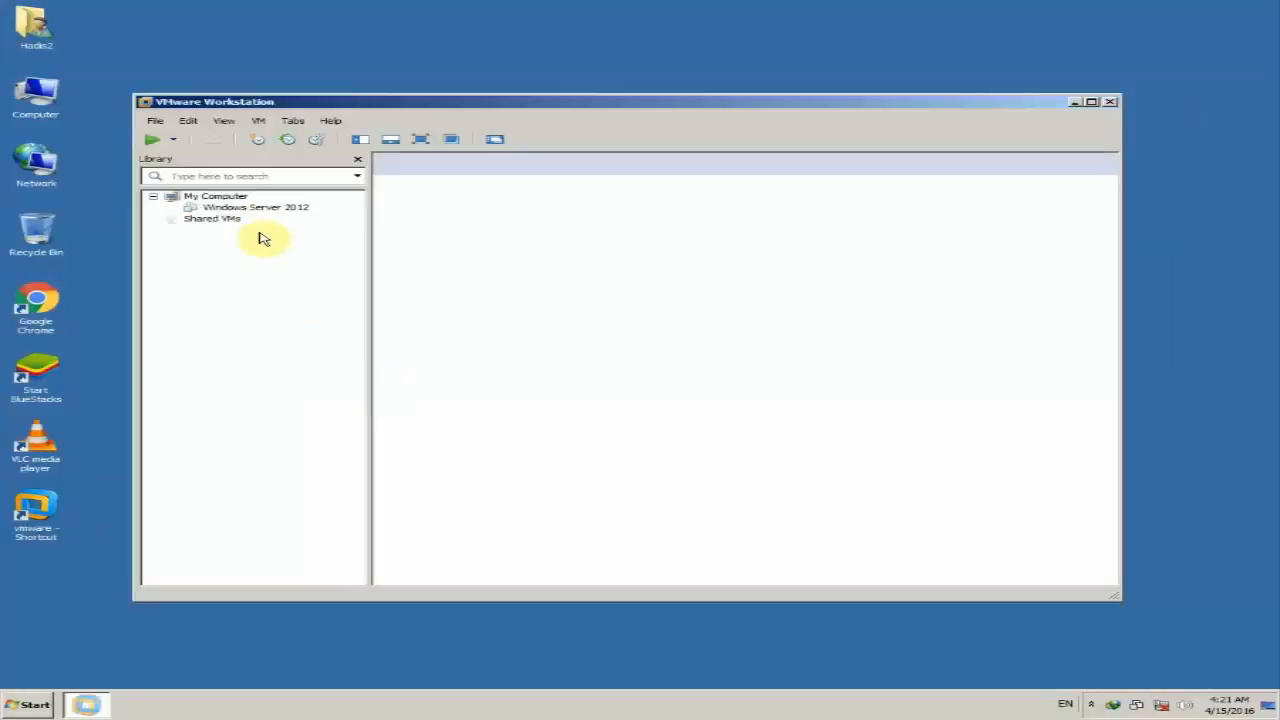
left_click(258, 208)
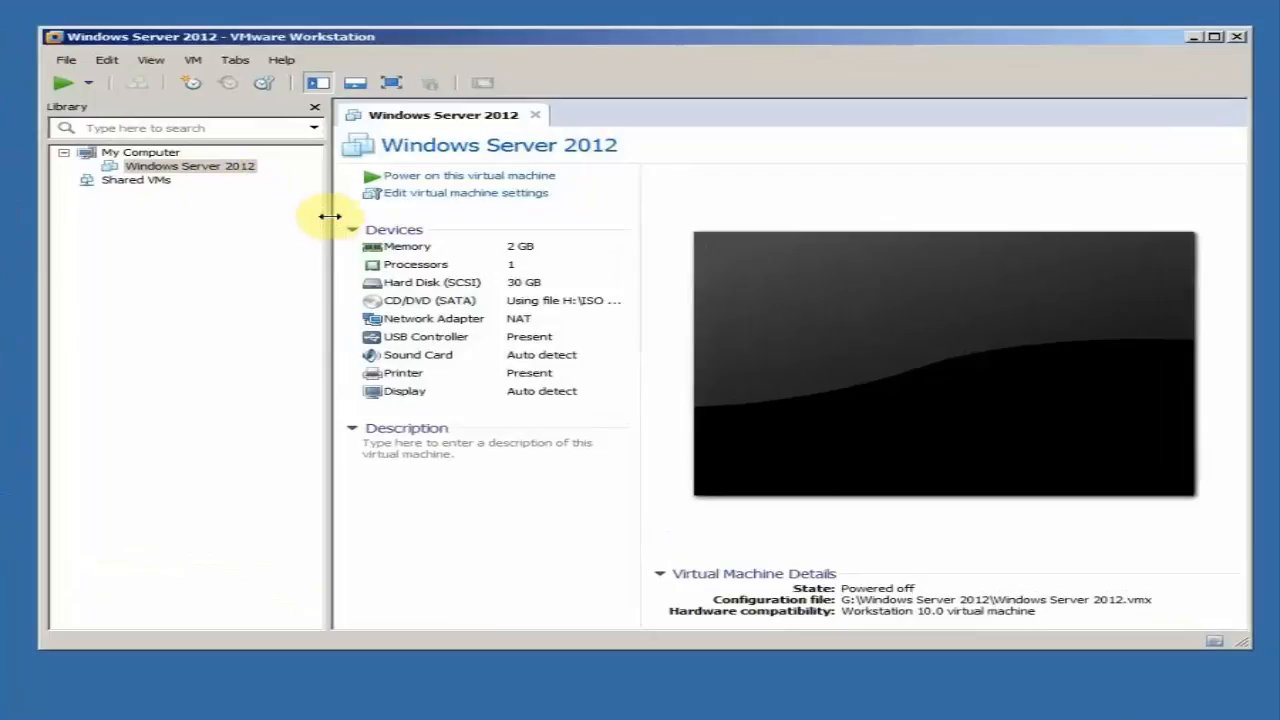
left_click_drag(330, 216, 353, 216)
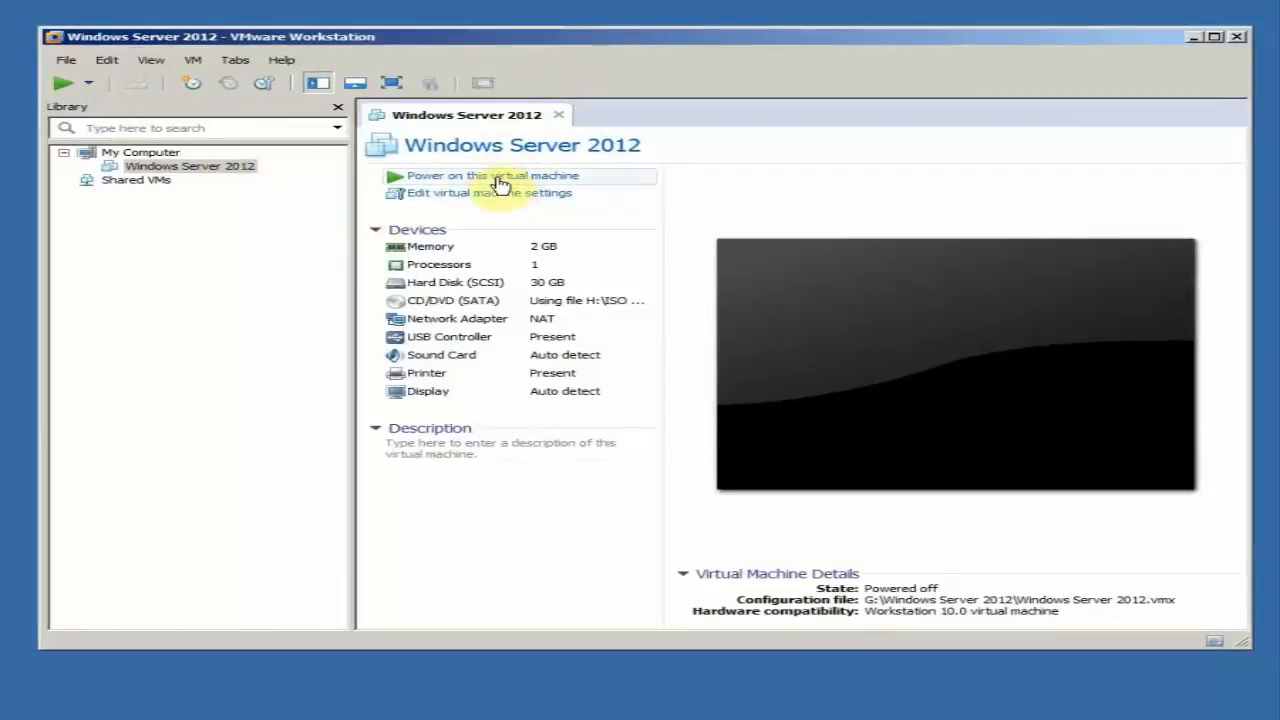
Remove the Windows Server 2012 virtual machine from the library and check its folder on Local Disk (G:)
right_click(218, 168)
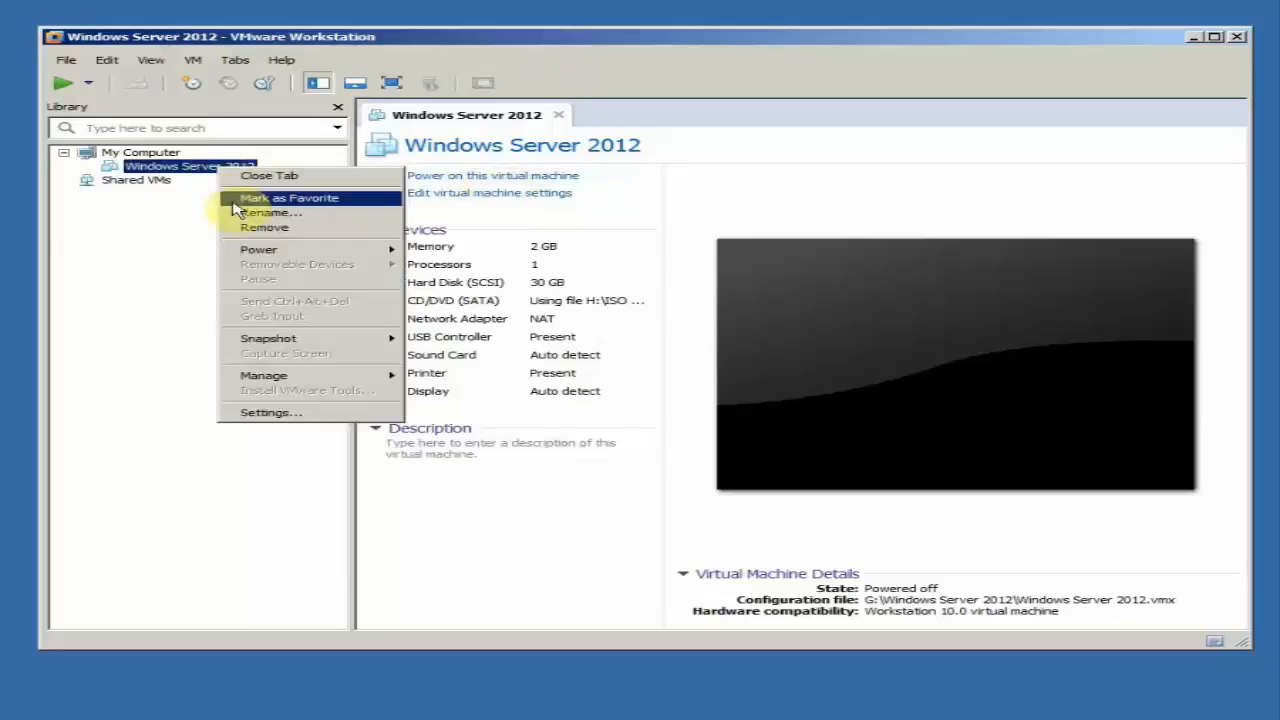
left_click(284, 227)
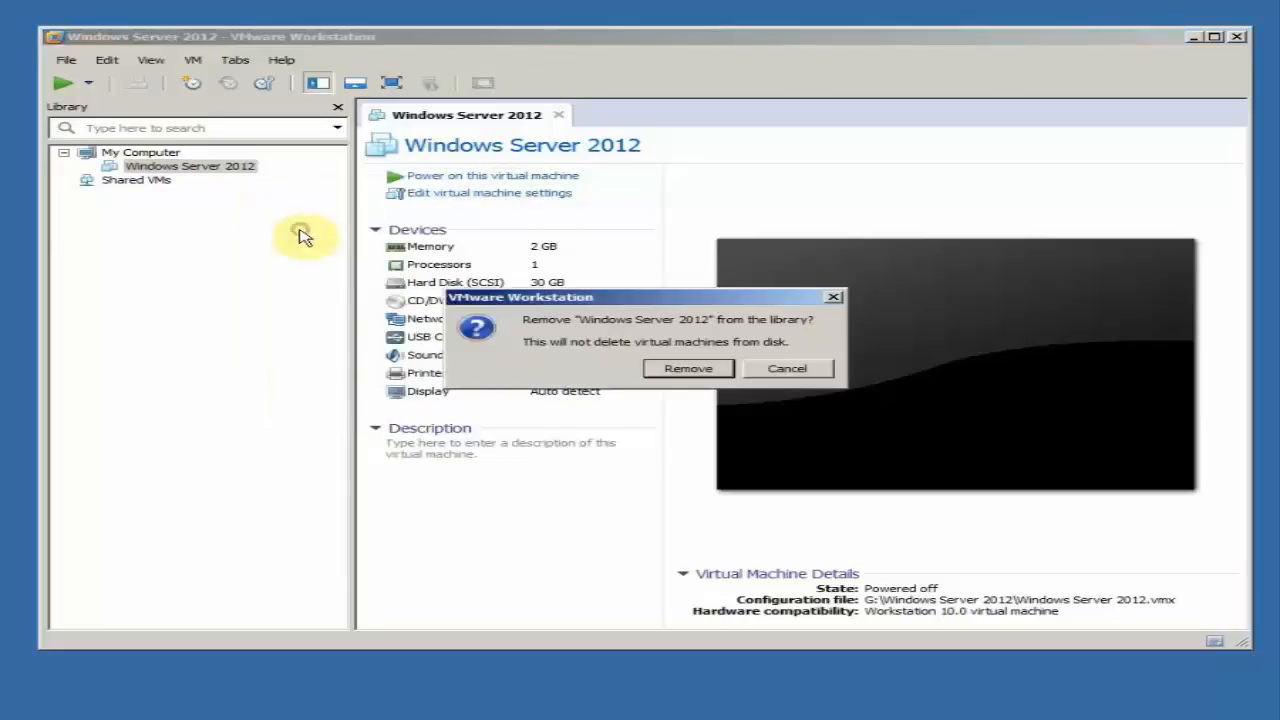
left_click(652, 364)
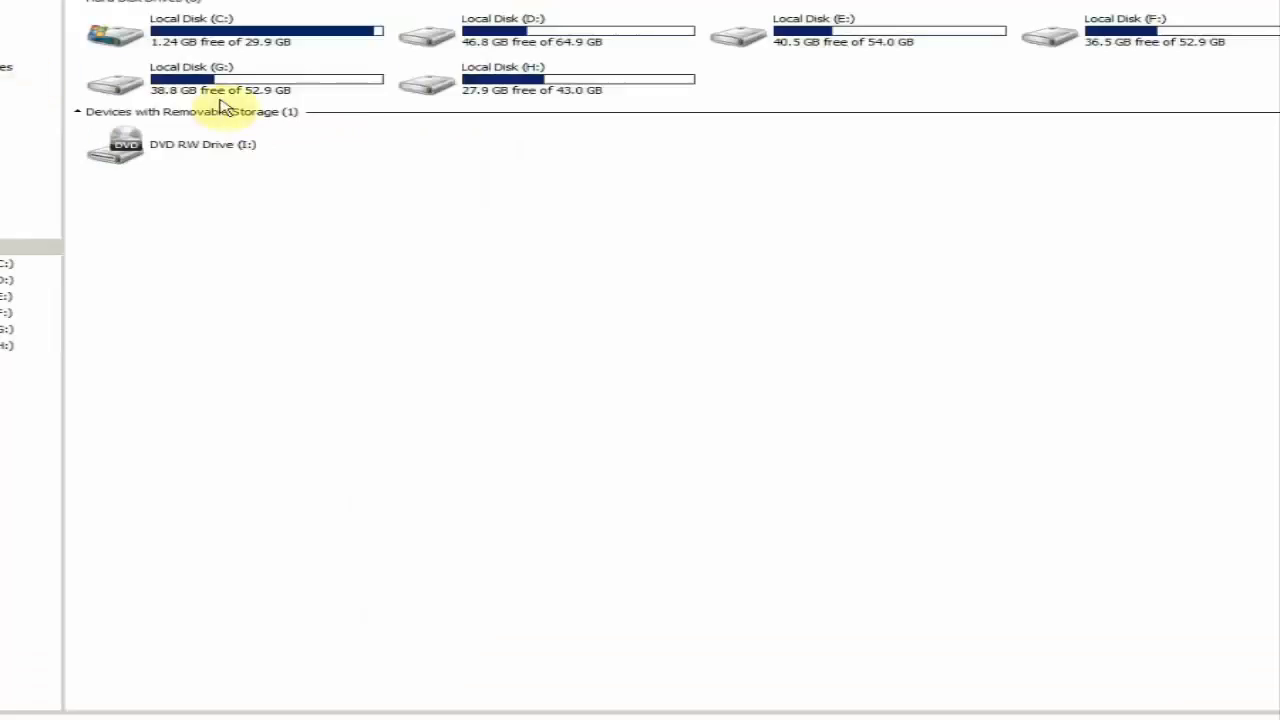
double_click(223, 109)
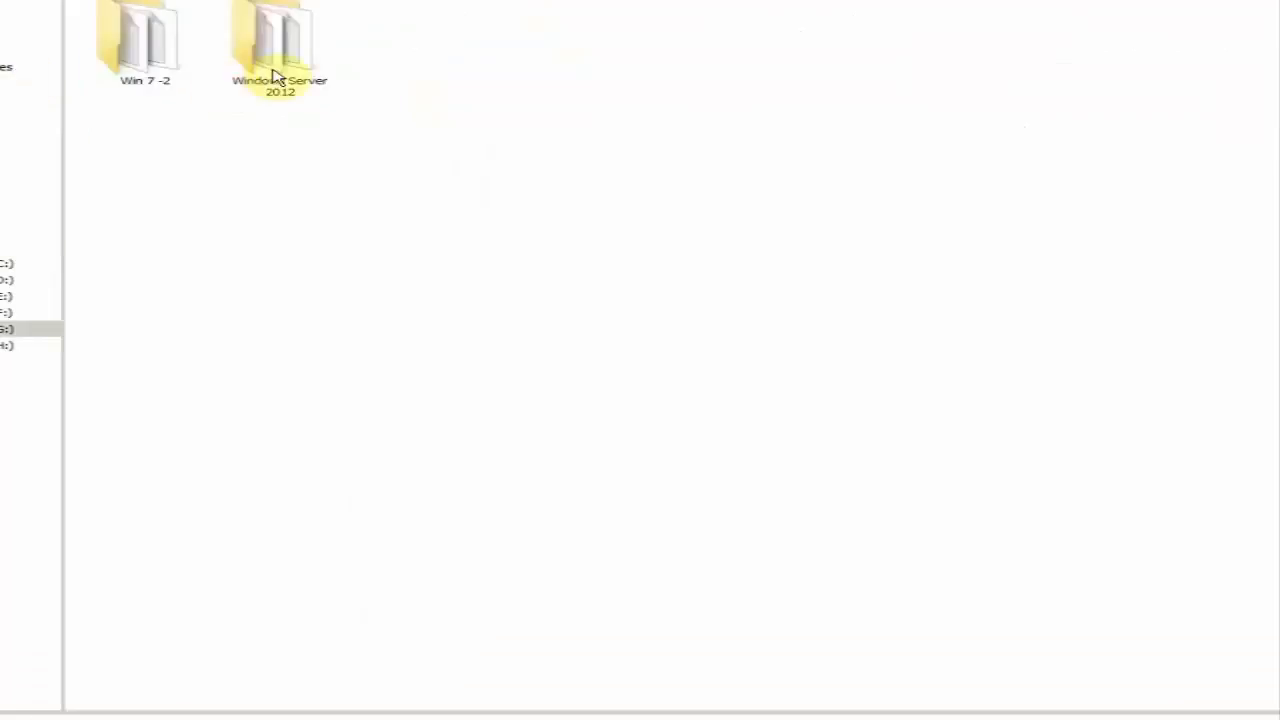
double_click(228, 89)
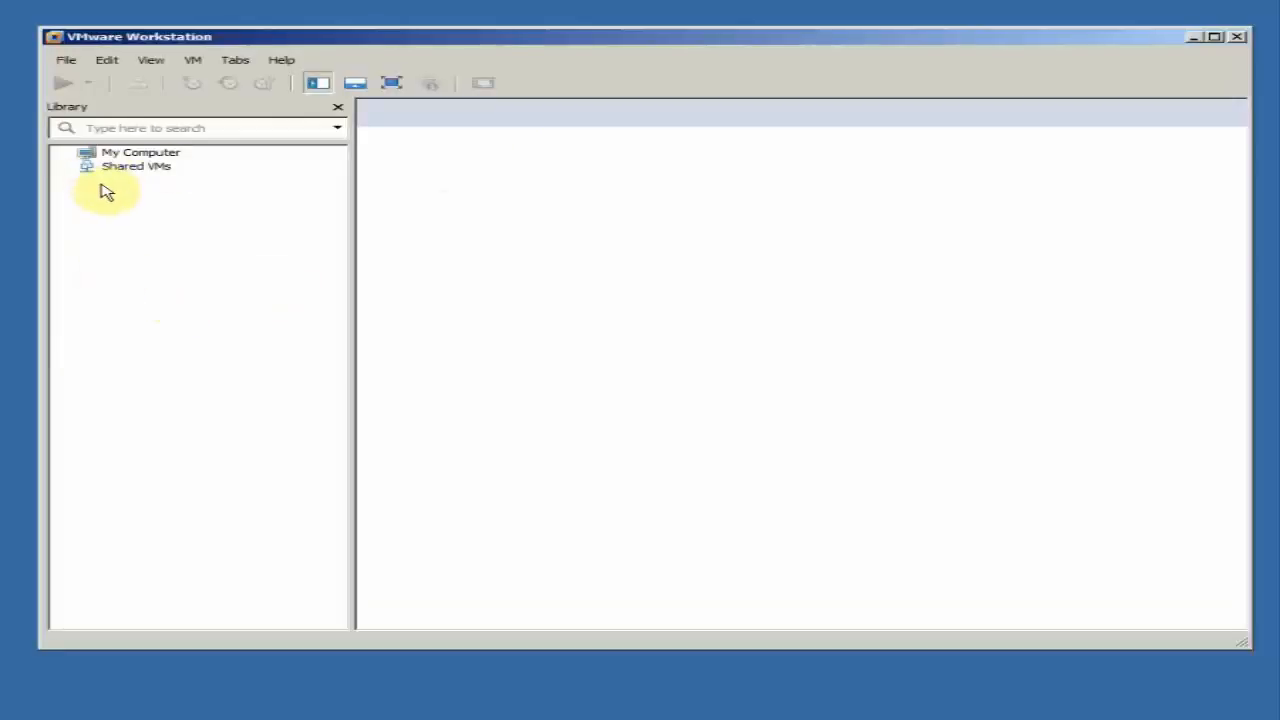
Open the existing Windows Server 2012 virtual machine in VMware Workstation from the Windows Server 2012 folder on Local Disk (G:)
left_click(64, 59)
left_click(87, 112)
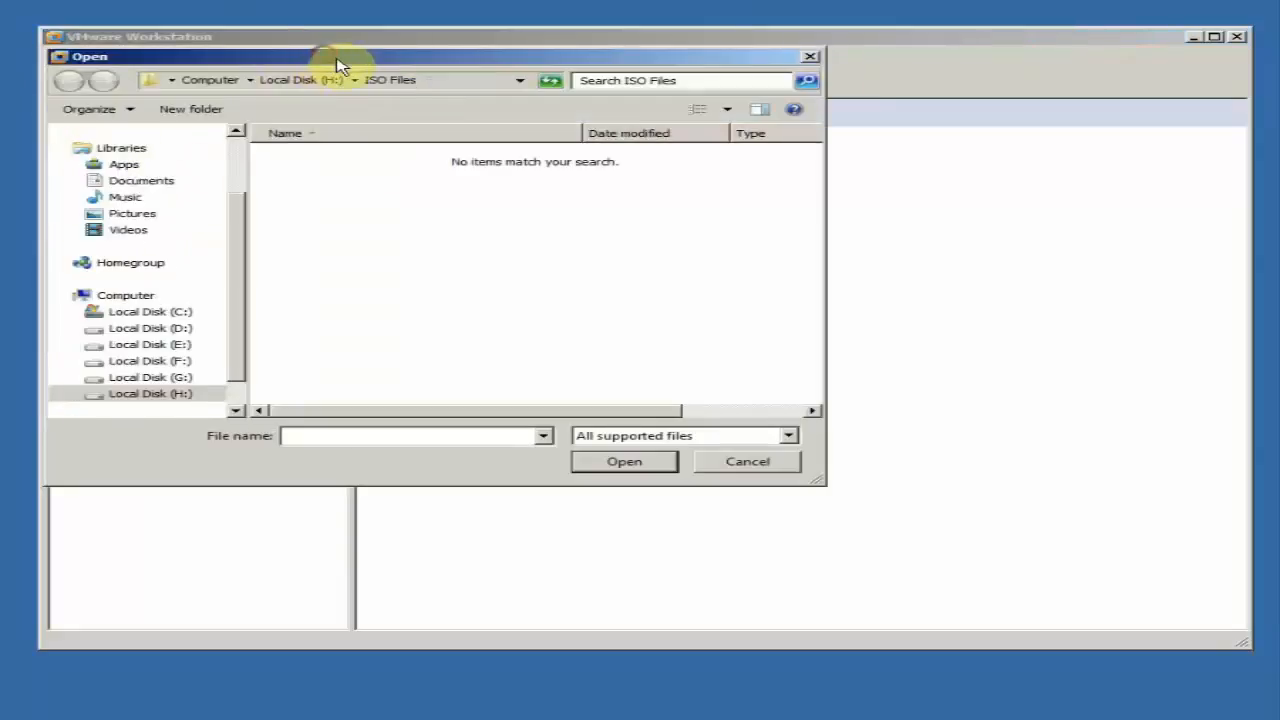
left_click_drag(337, 57, 396, 87)
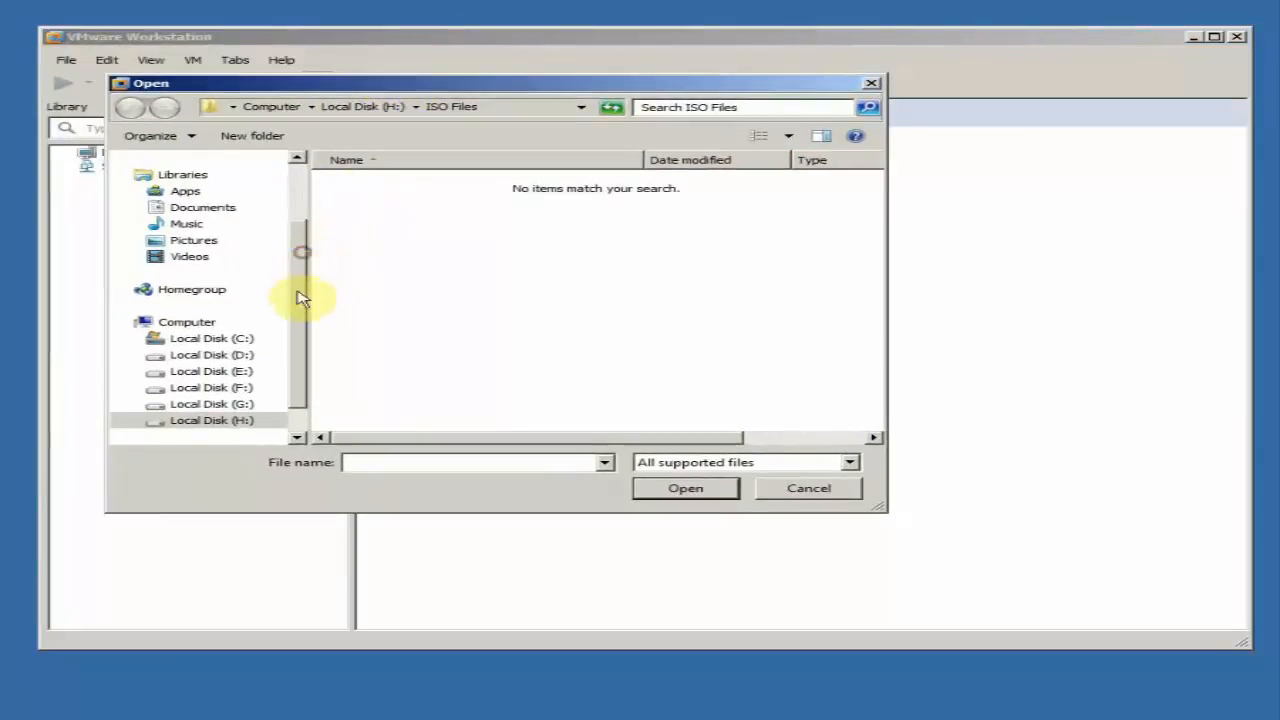
left_click_drag(292, 357, 296, 373)
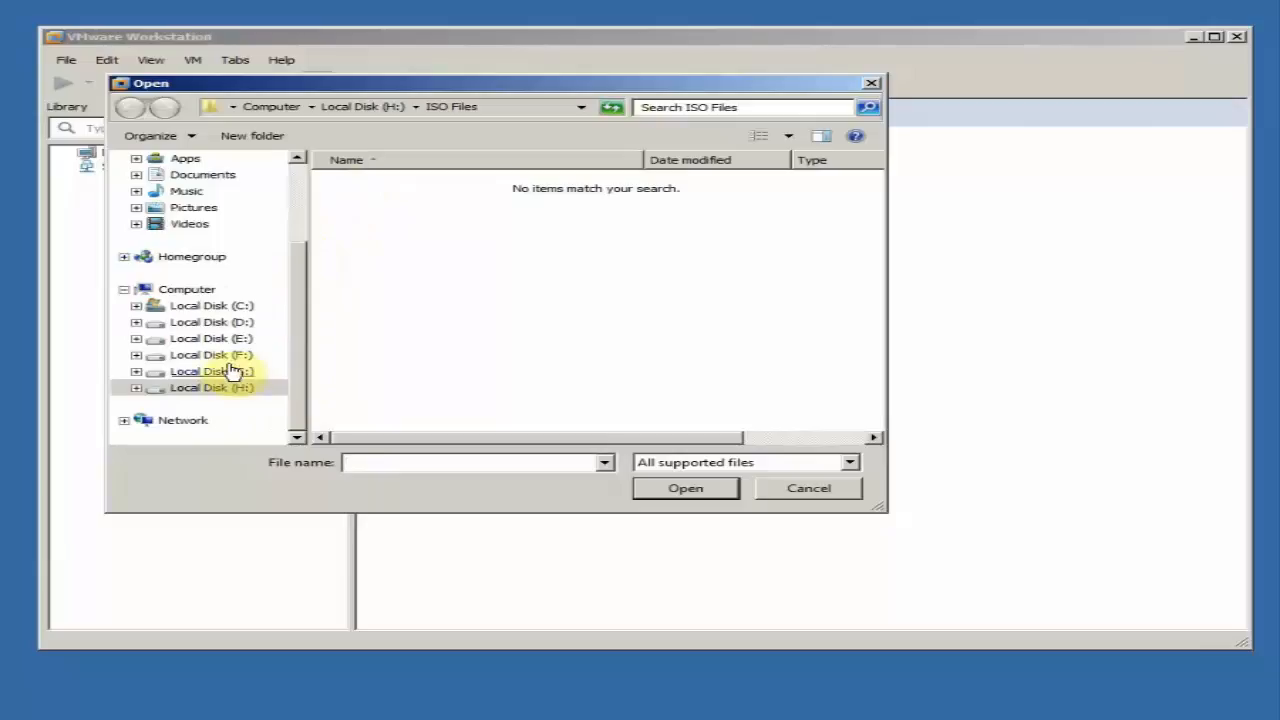
left_click(137, 372)
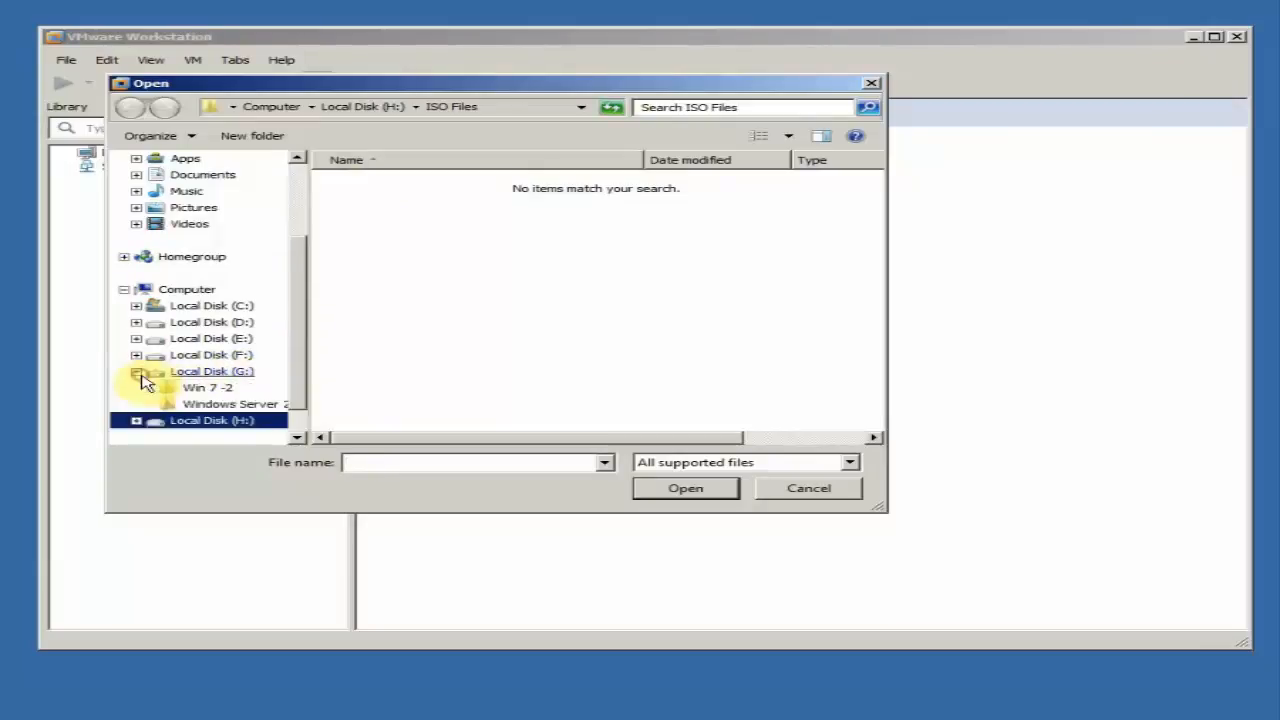
left_click(224, 406)
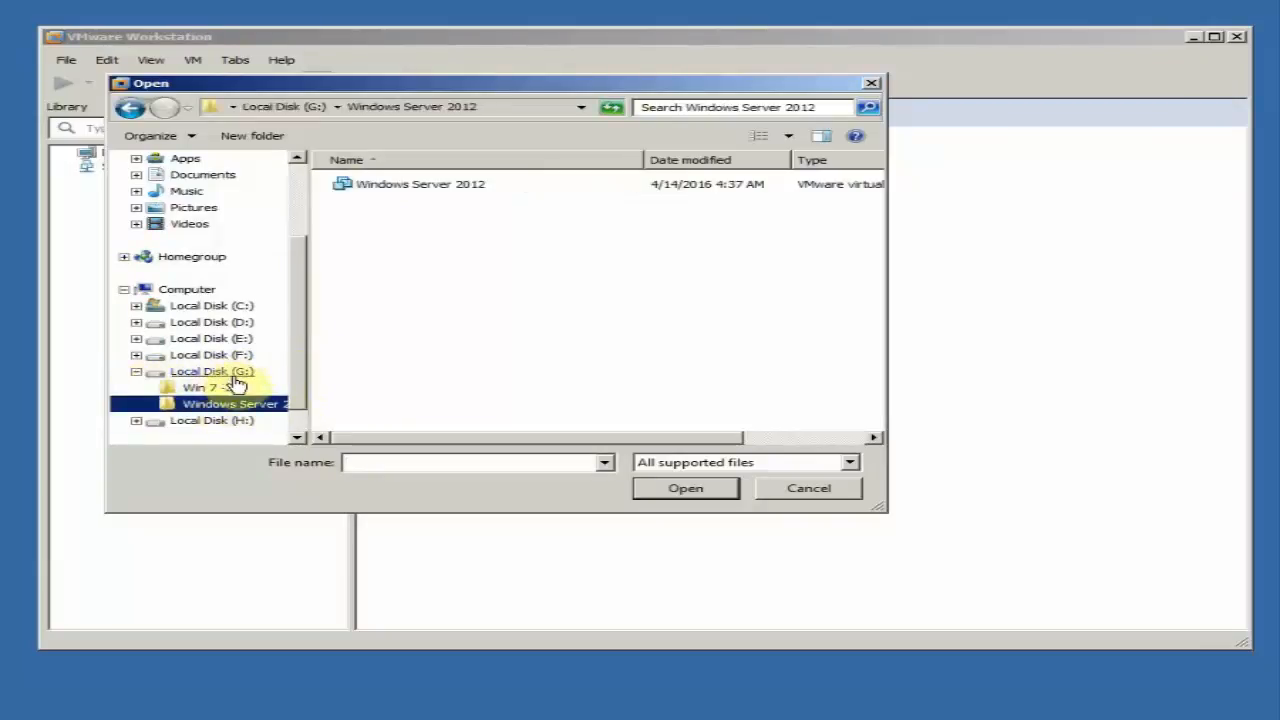
left_click(414, 186)
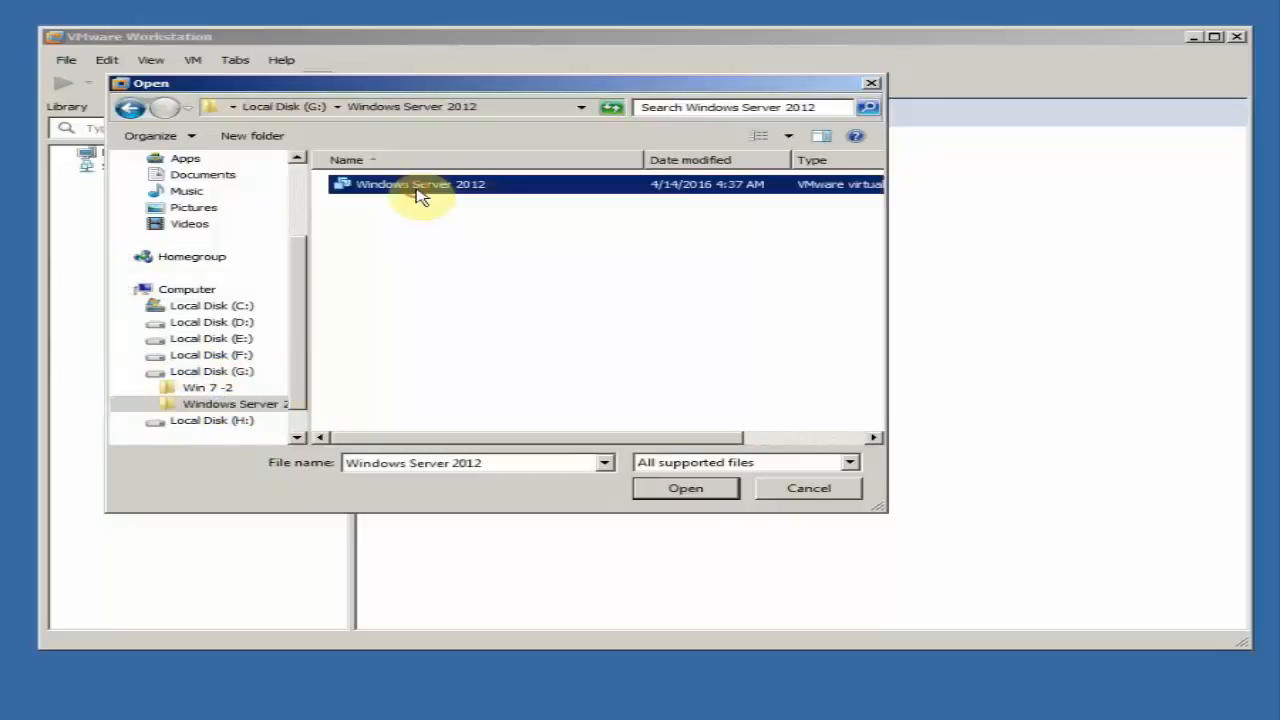
left_click(731, 488)
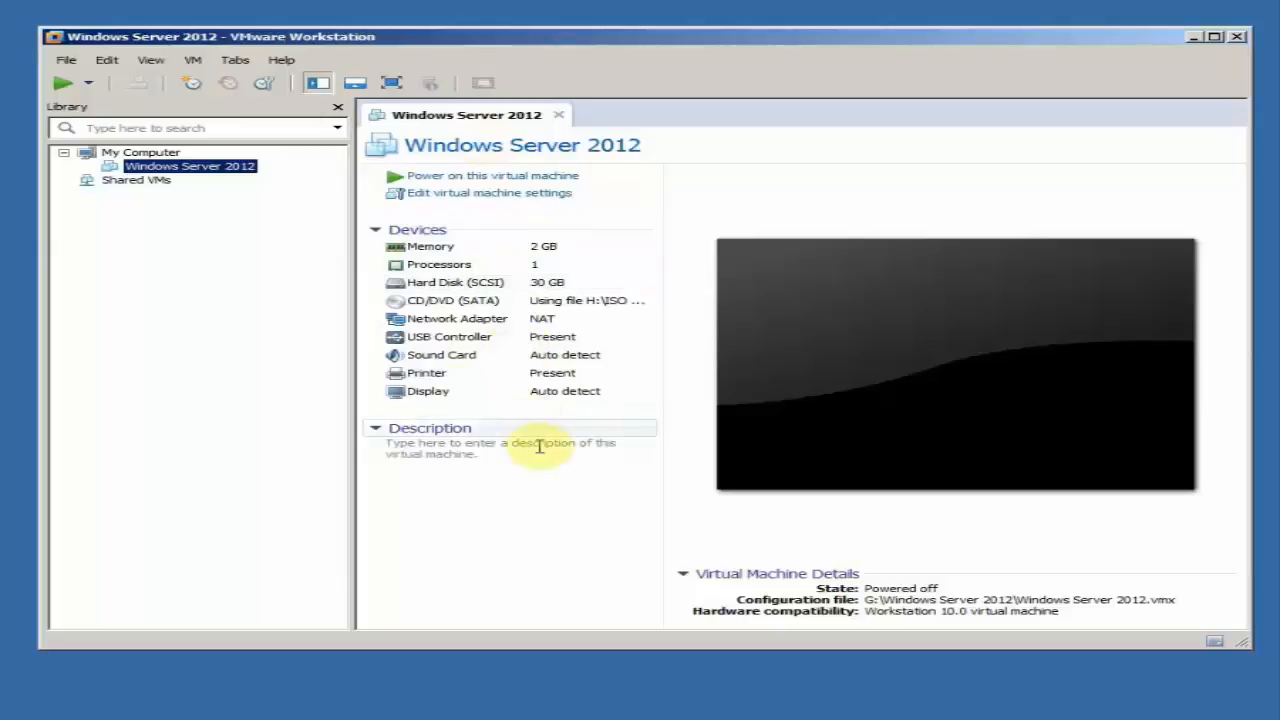
Remove the Windows Server 2012 virtual machine from the library again and close VMware Workstation
right_click(214, 167)
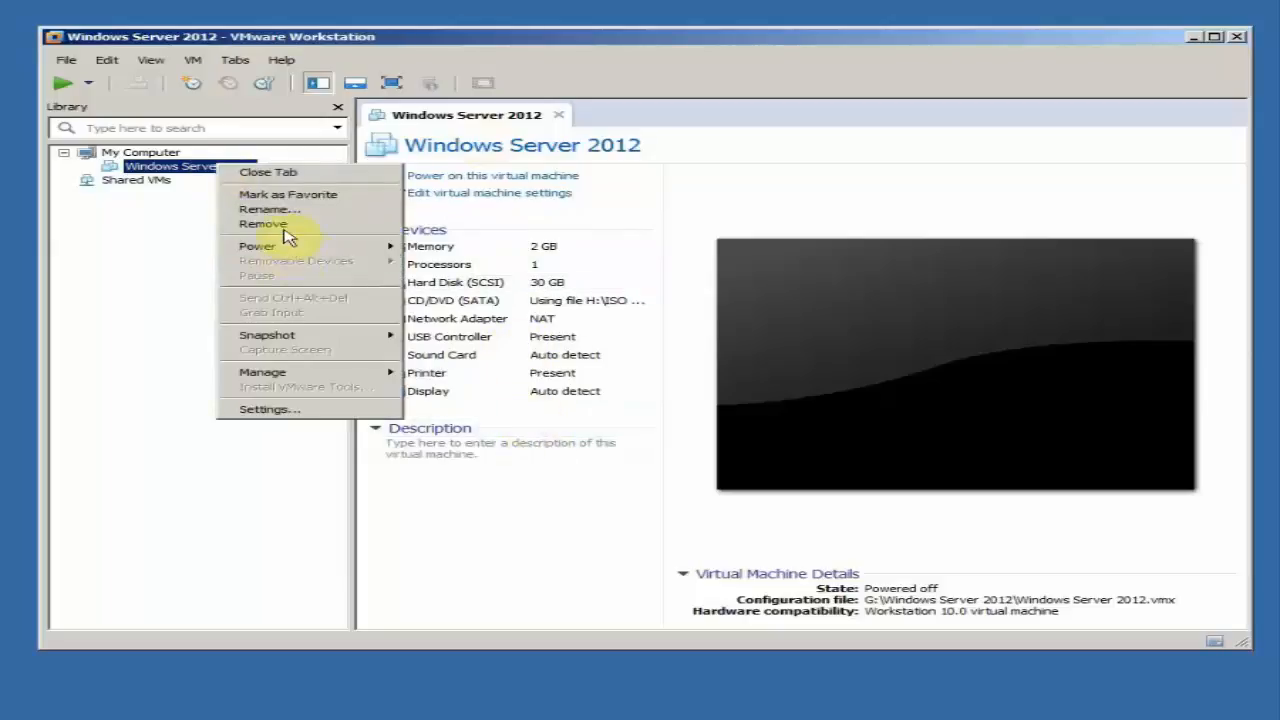
left_click(287, 236)
left_click(672, 367)
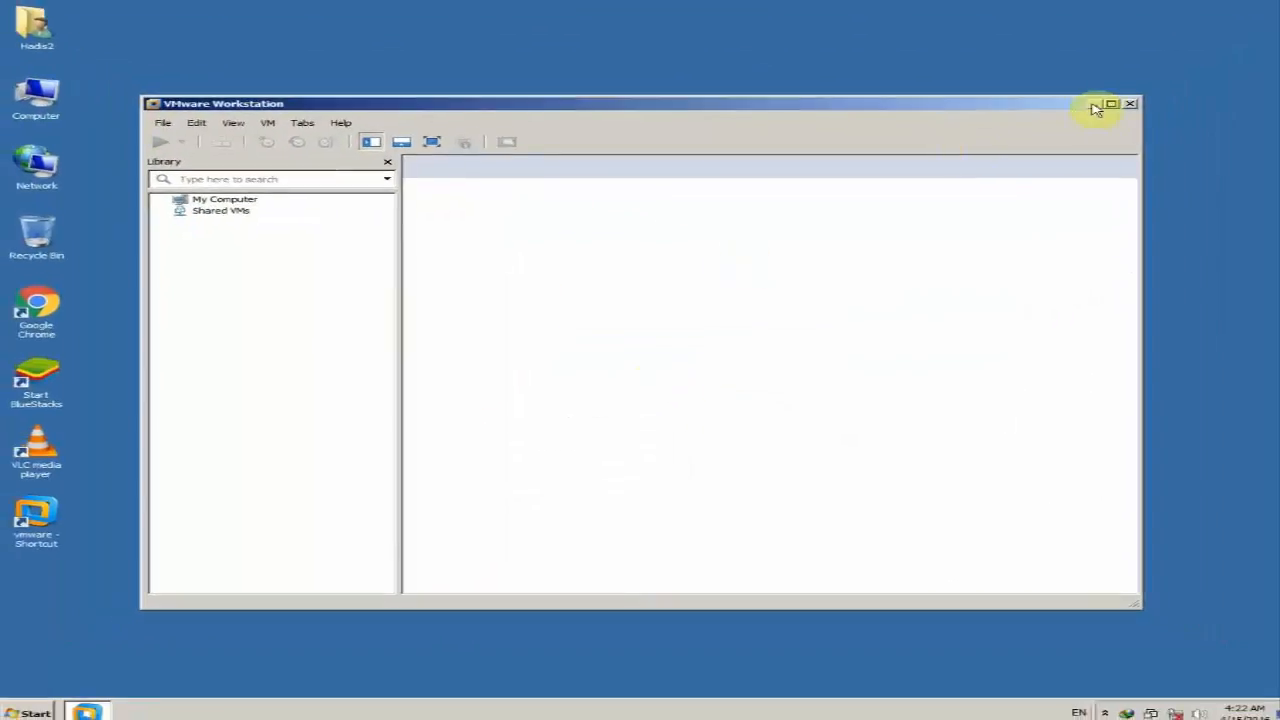
left_click(1129, 104)
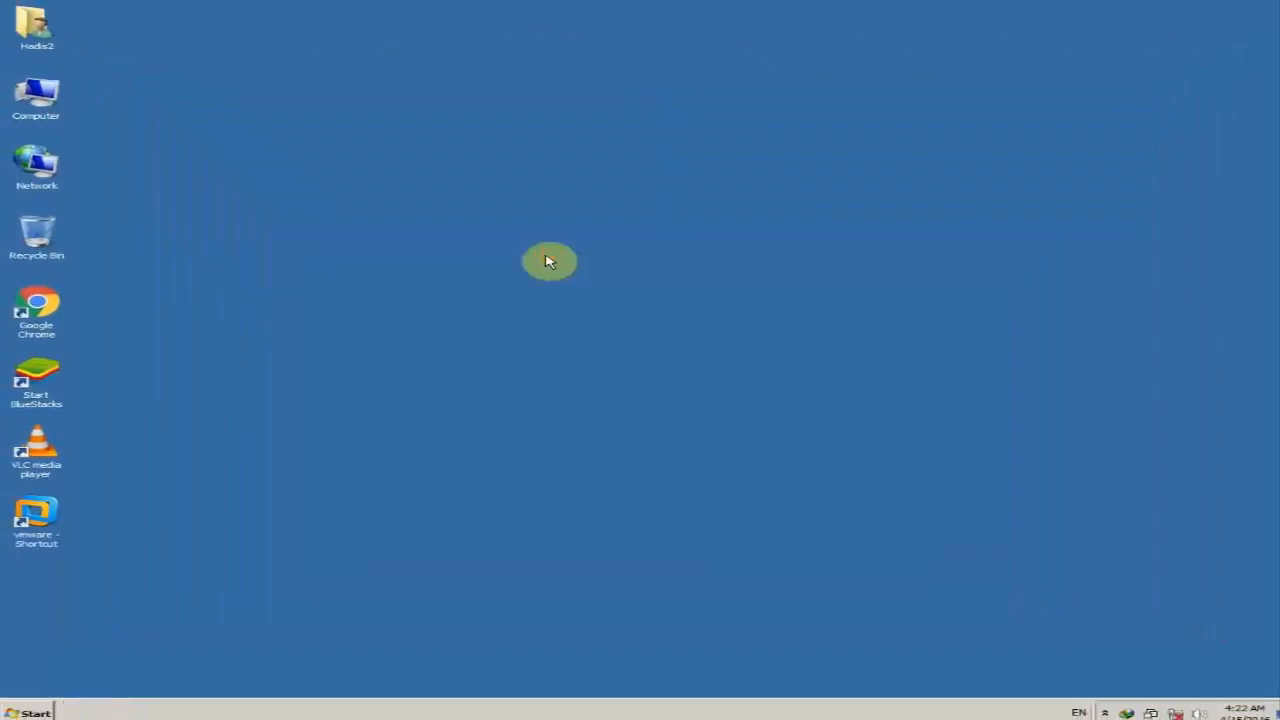
Open the Windows Server 2012 virtual machine from its configuration file on Local Disk (G:) in File Explorer and reposition the VMware window
double_click(47, 108)
double_click(320, 132)
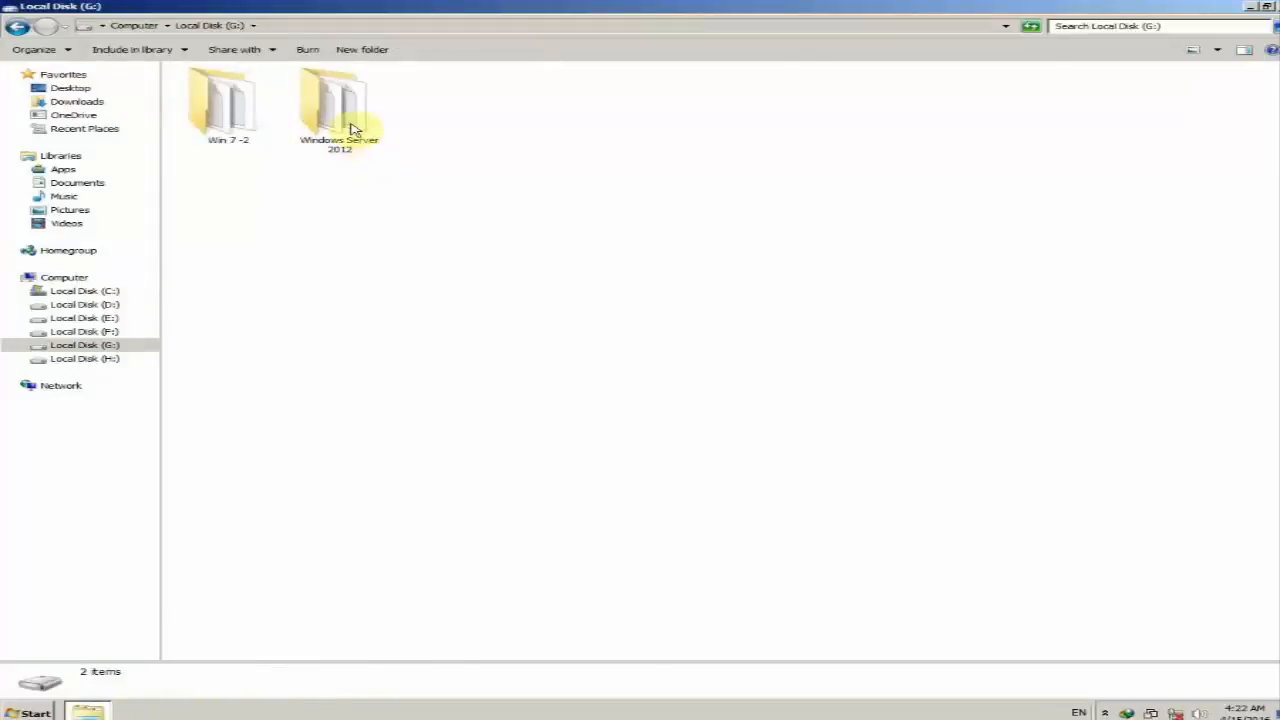
double_click(352, 128)
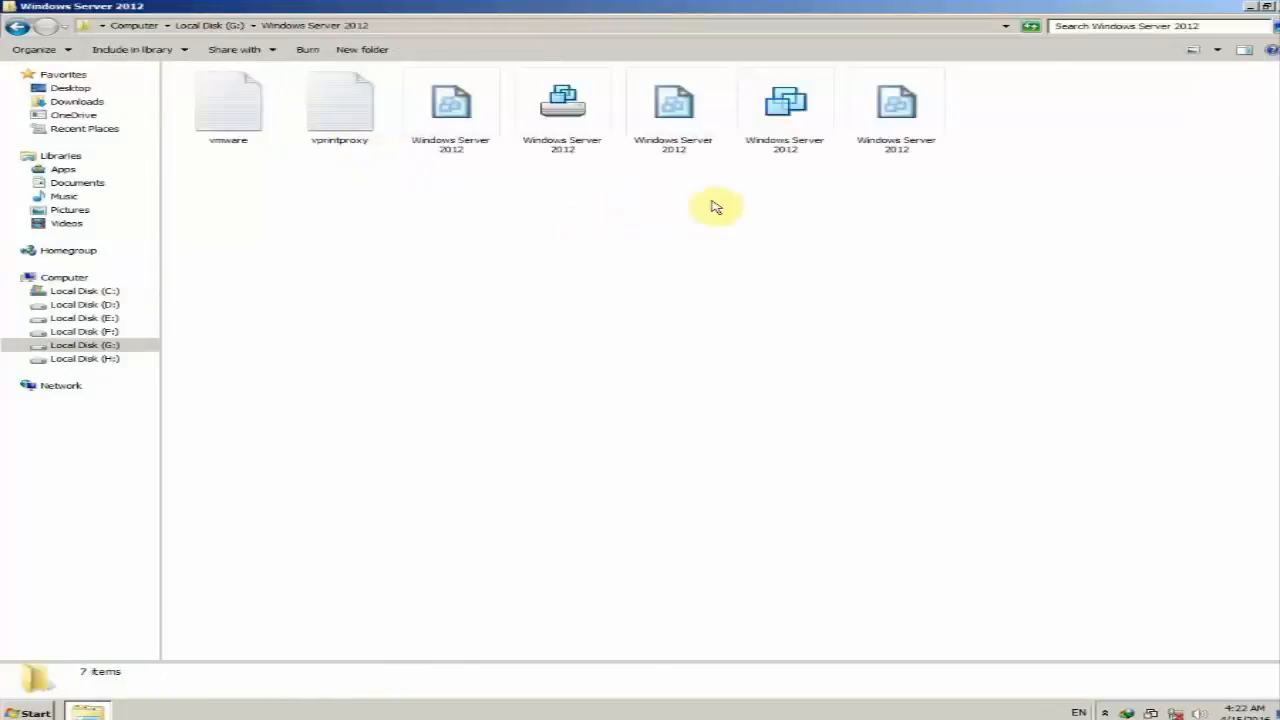
double_click(772, 120)
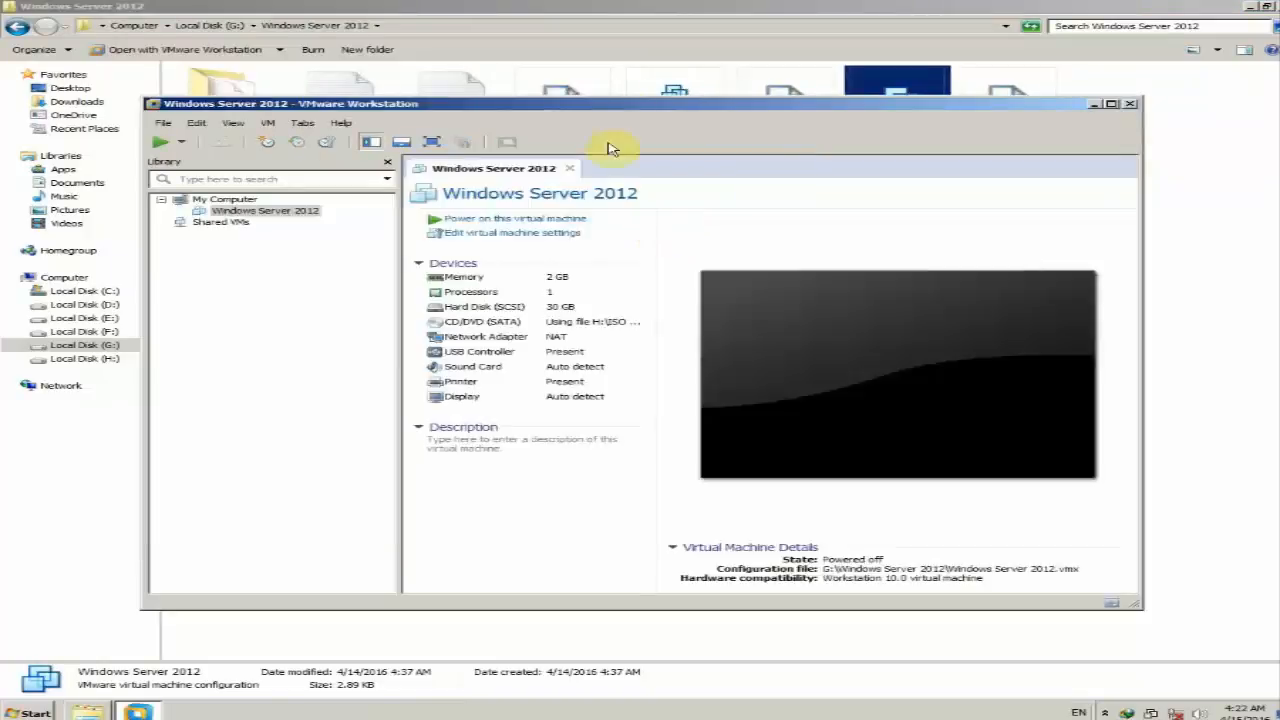
left_click_drag(625, 106, 678, 172)
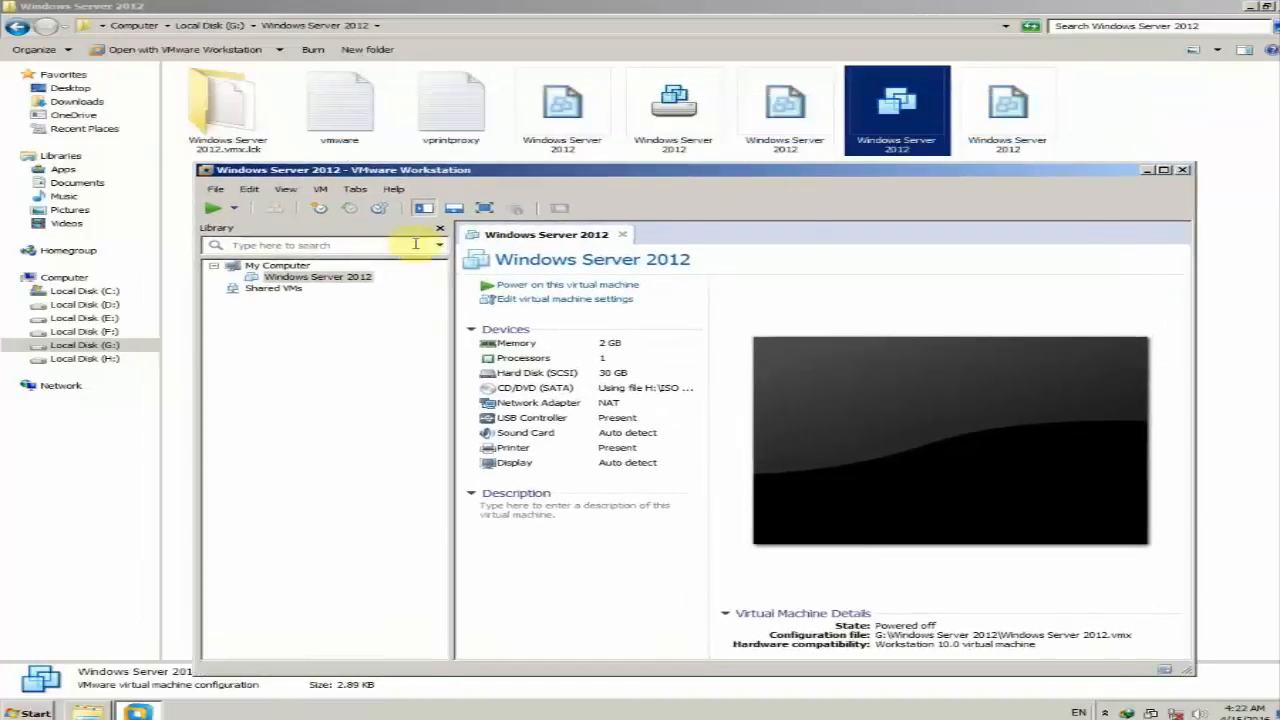
left_click_drag(408, 172, 411, 157)
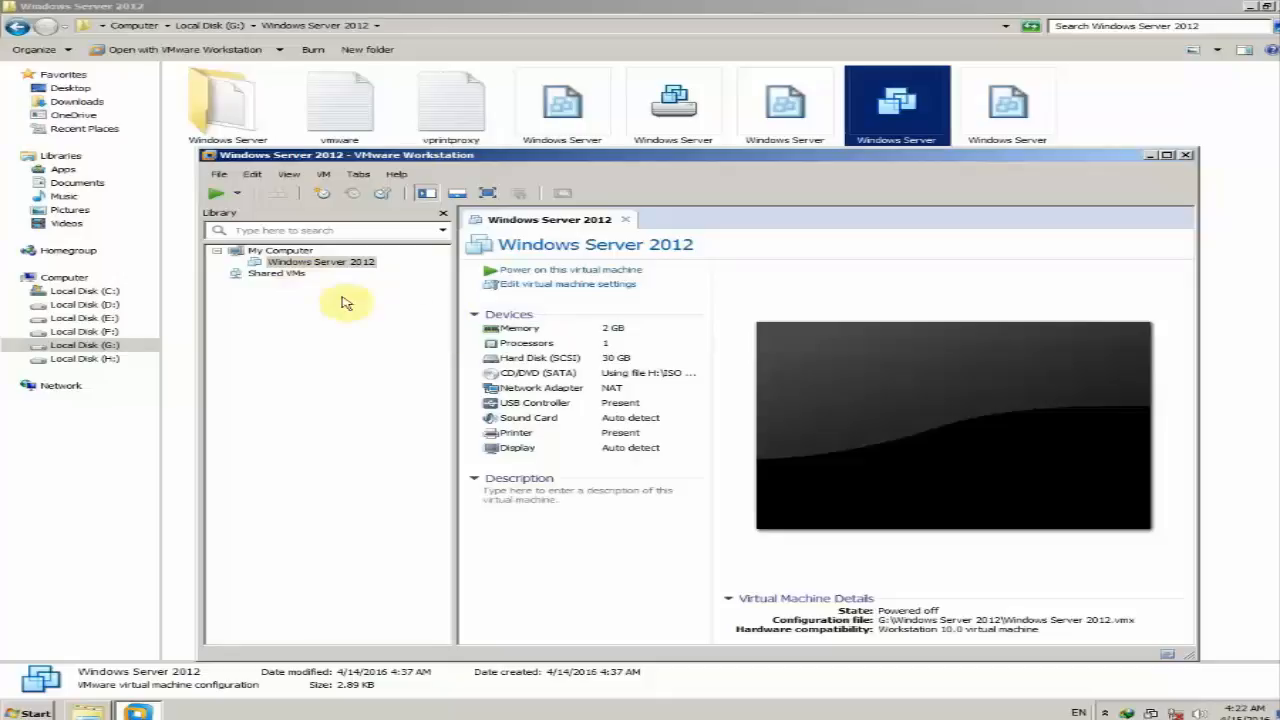
left_click_drag(581, 152, 566, 142)
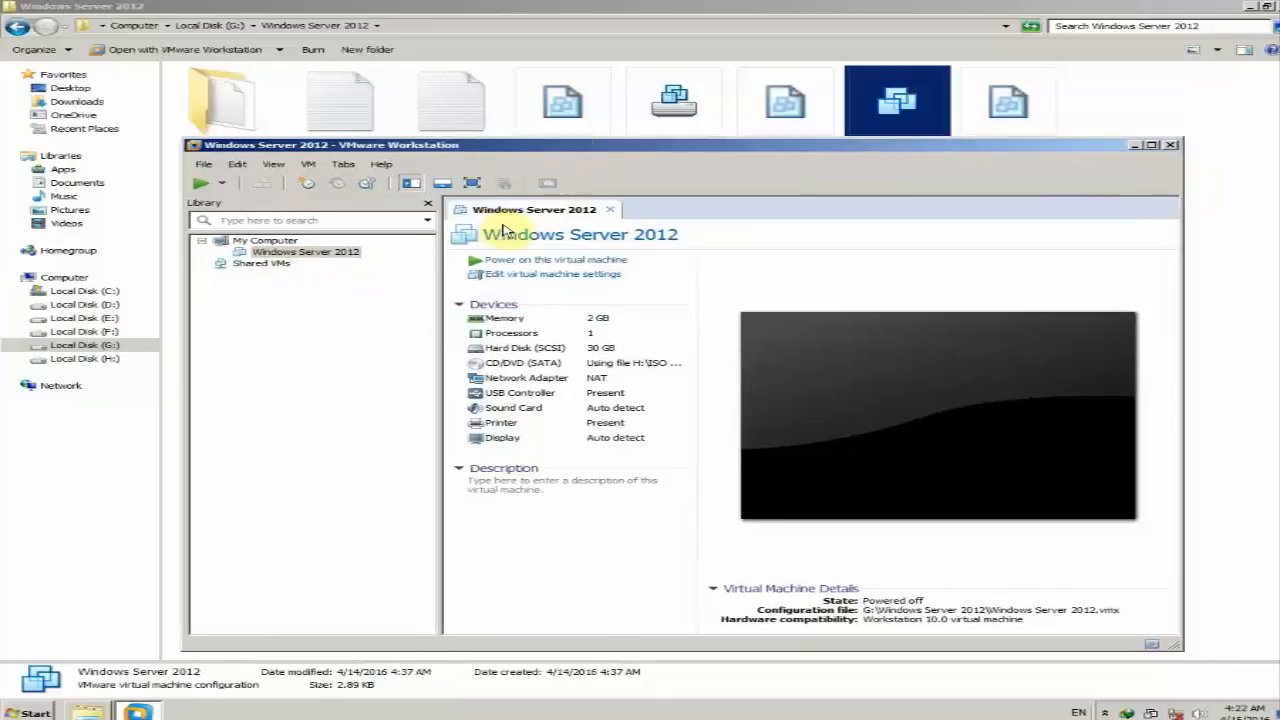
left_click(667, 146)
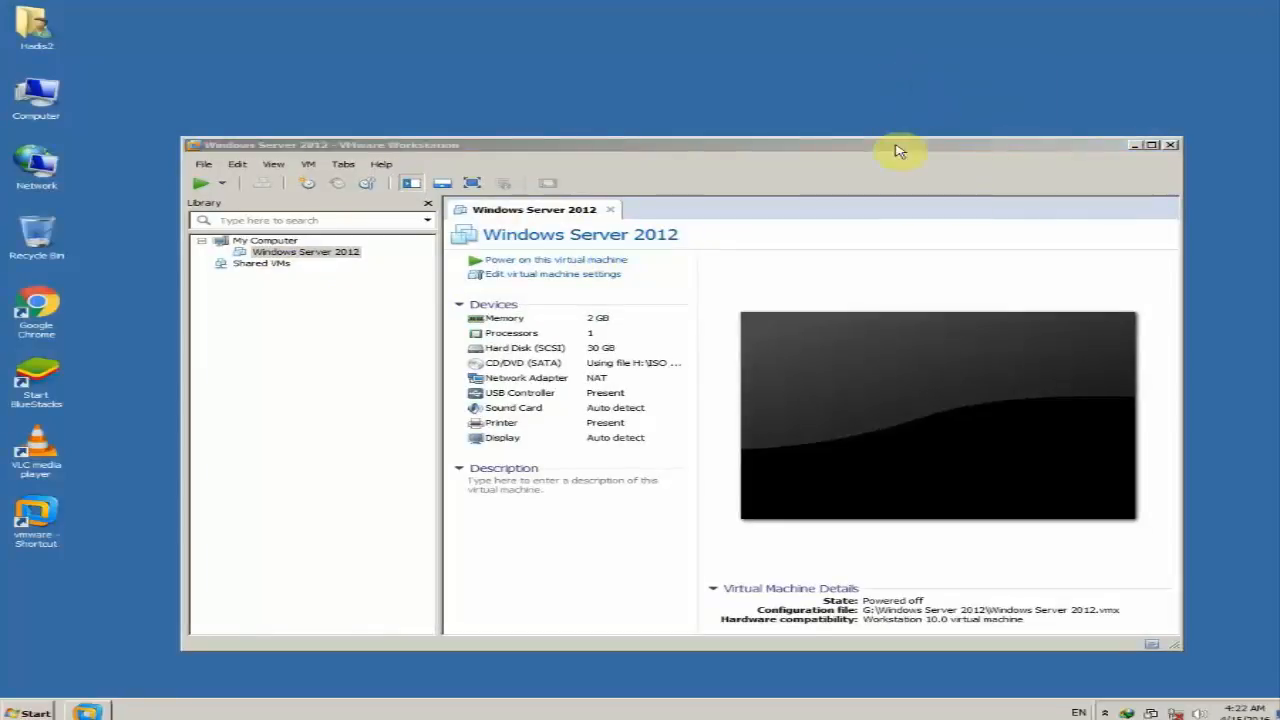
left_click_drag(894, 149, 883, 120)
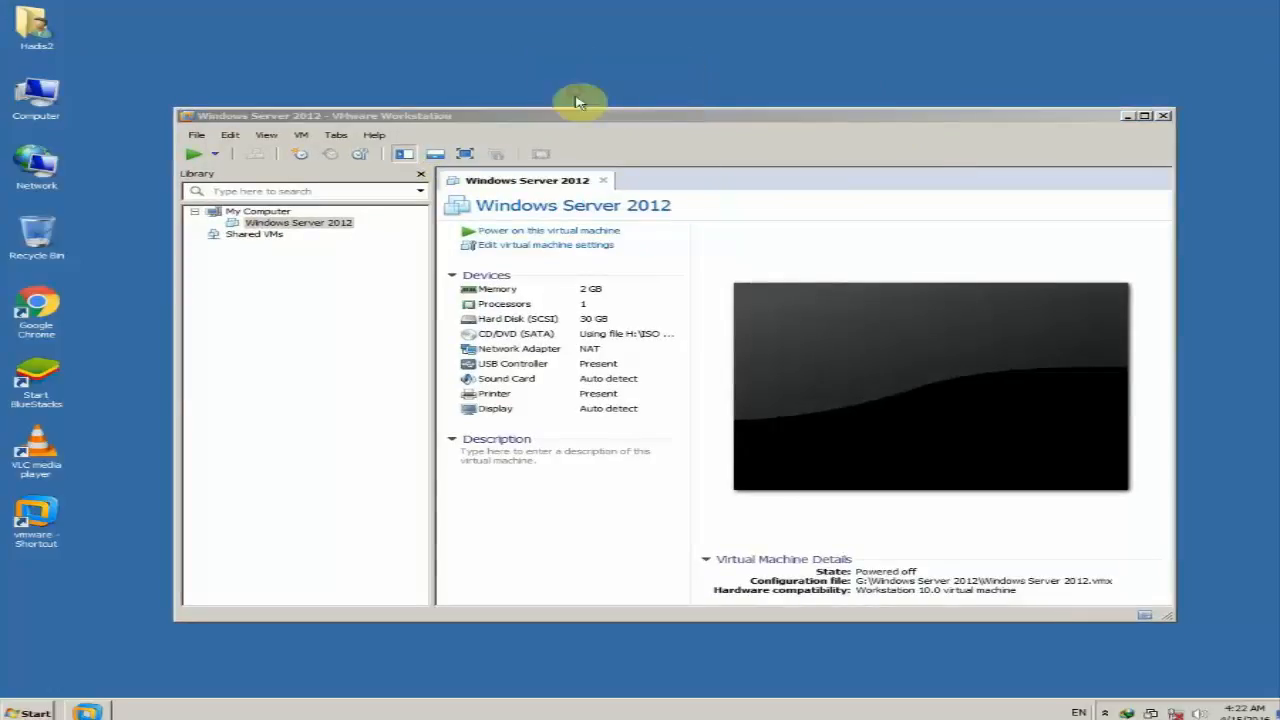
left_click_drag(595, 125, 572, 131)
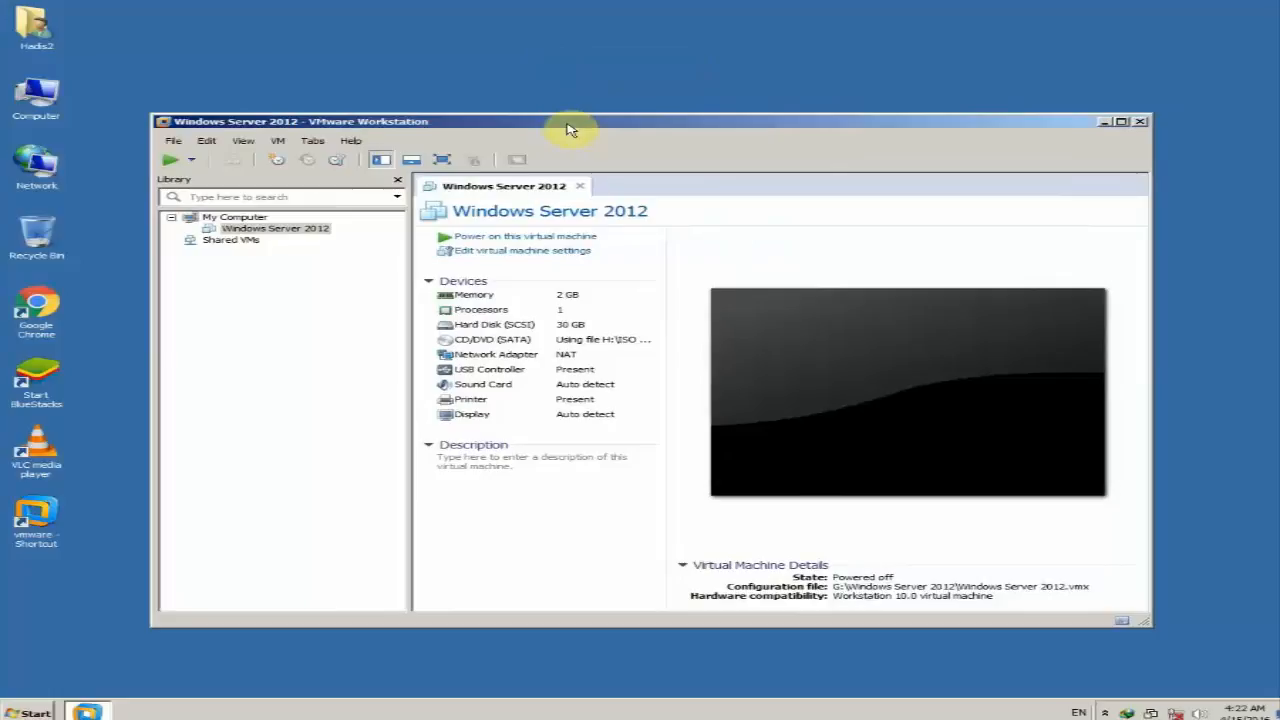
left_click_drag(578, 126, 582, 138)
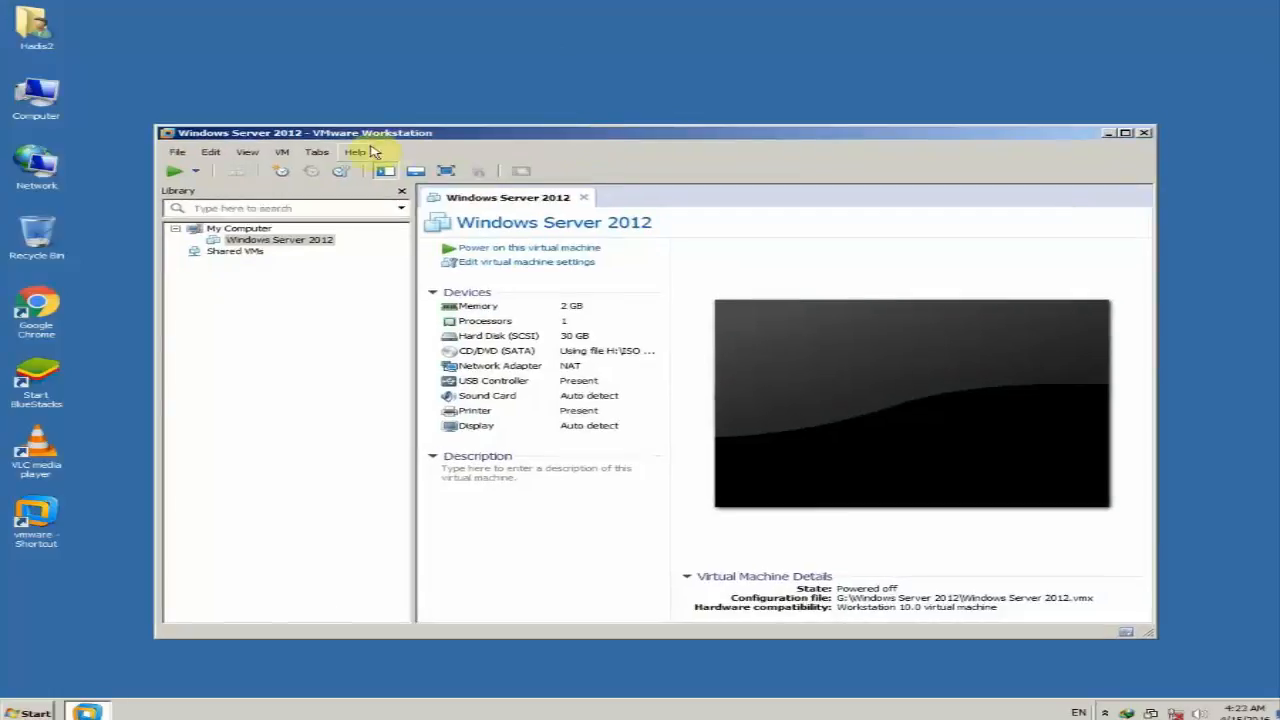
left_click_drag(450, 140, 440, 138)
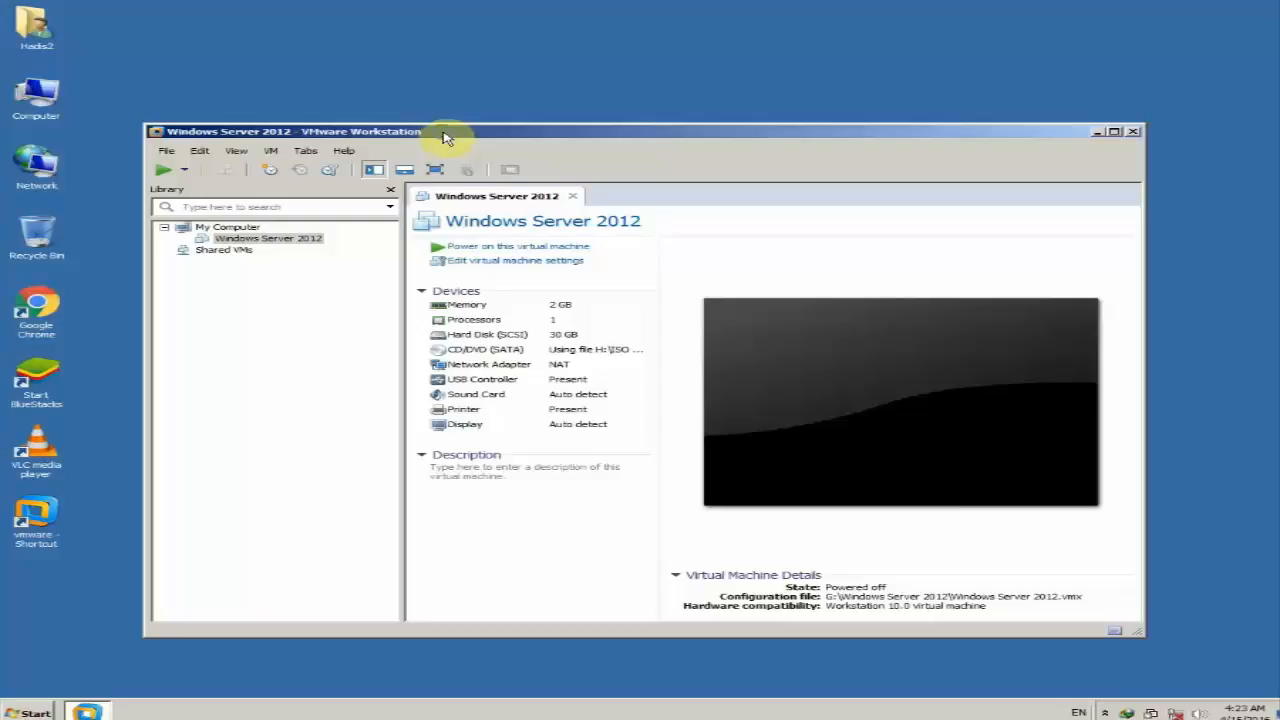
right_click(443, 132)
right_click(487, 83)
left_click(520, 117)
left_click_drag(519, 129, 521, 139)
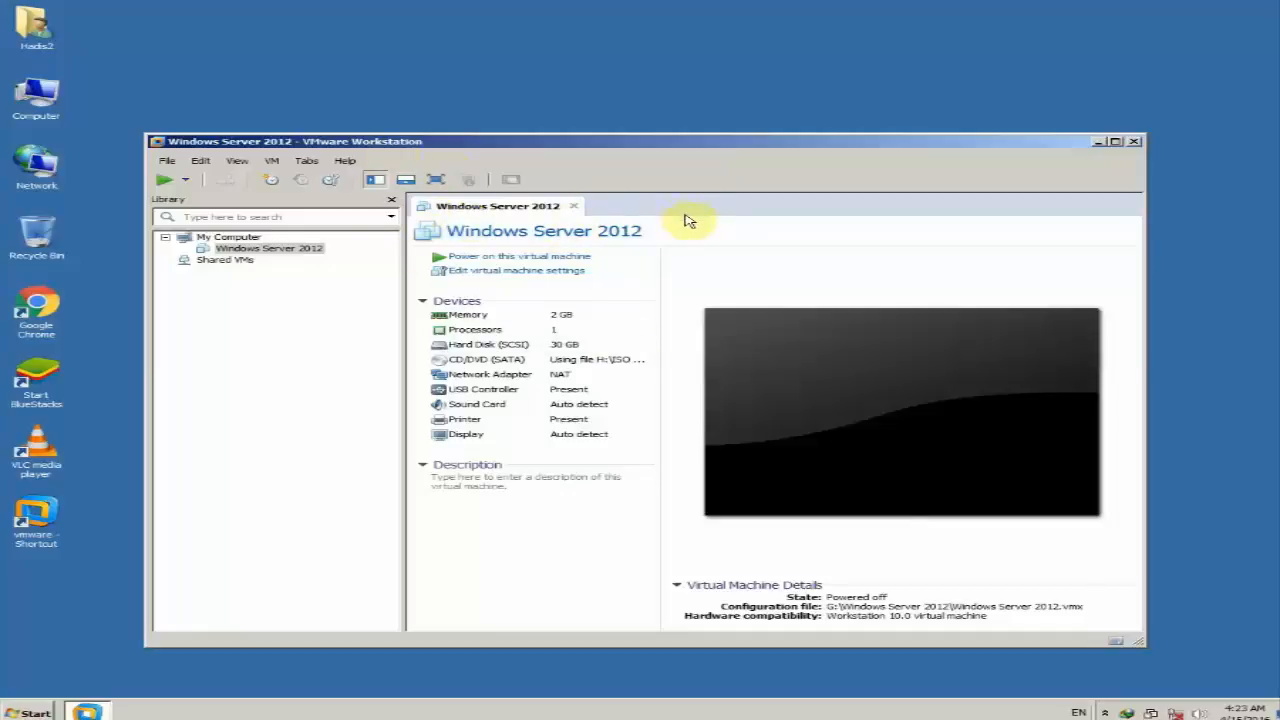
left_click_drag(634, 136, 632, 130)
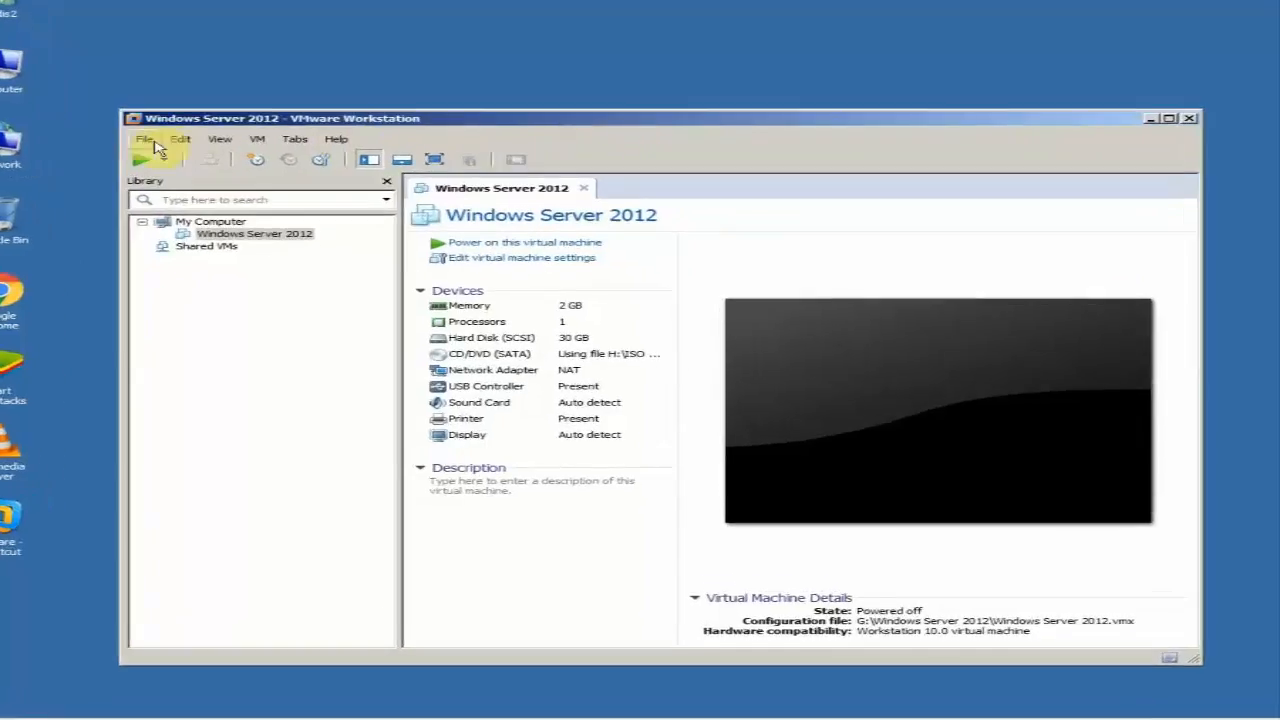
Start creating a new virtual machine with the Typical (recommended) configuration
left_click(165, 154)
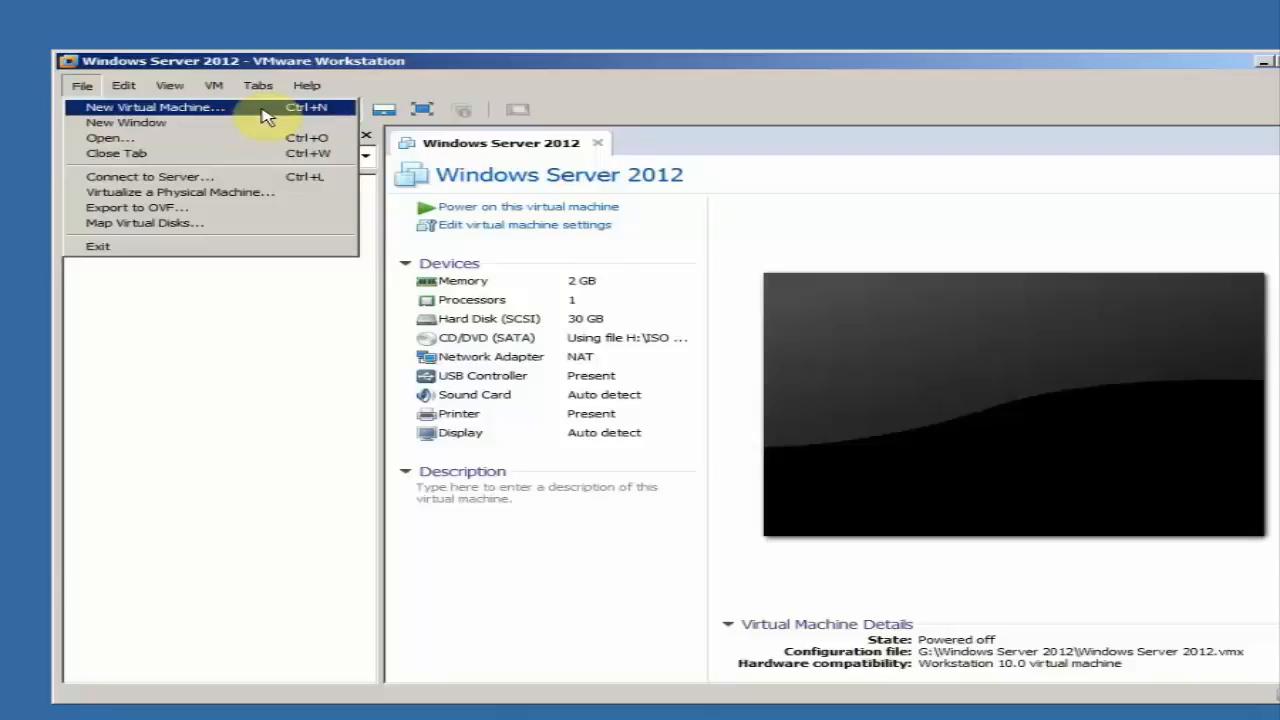
left_click(265, 116)
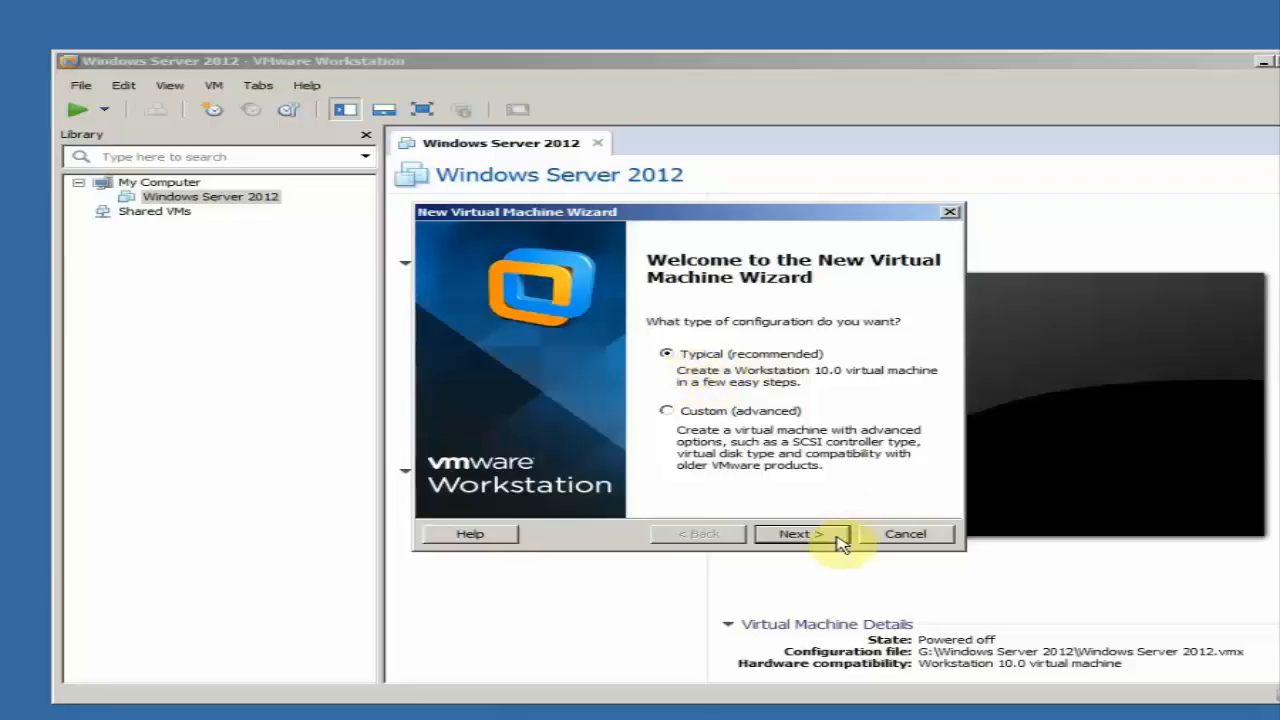
left_click(800, 534)
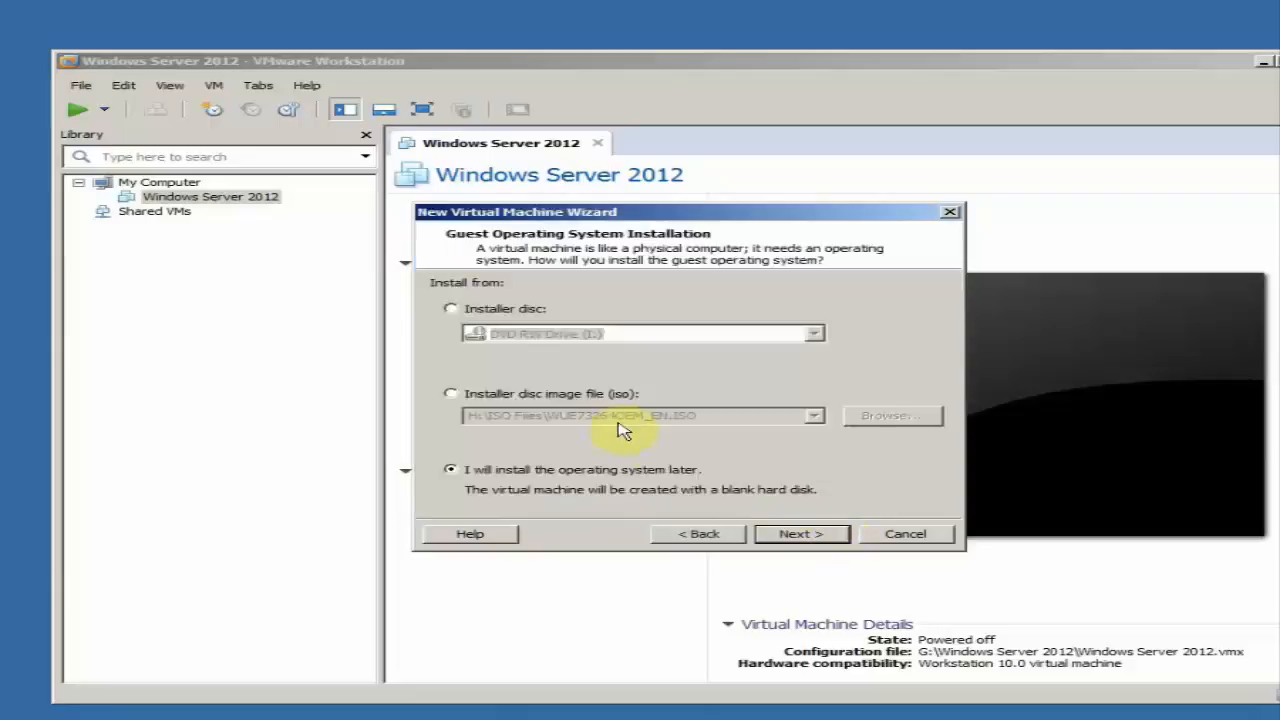
Choose the installer disc image WUE73264OEM_EN from the ISO Files folder on Local Disk (H:) as the installation source
left_click(470, 395)
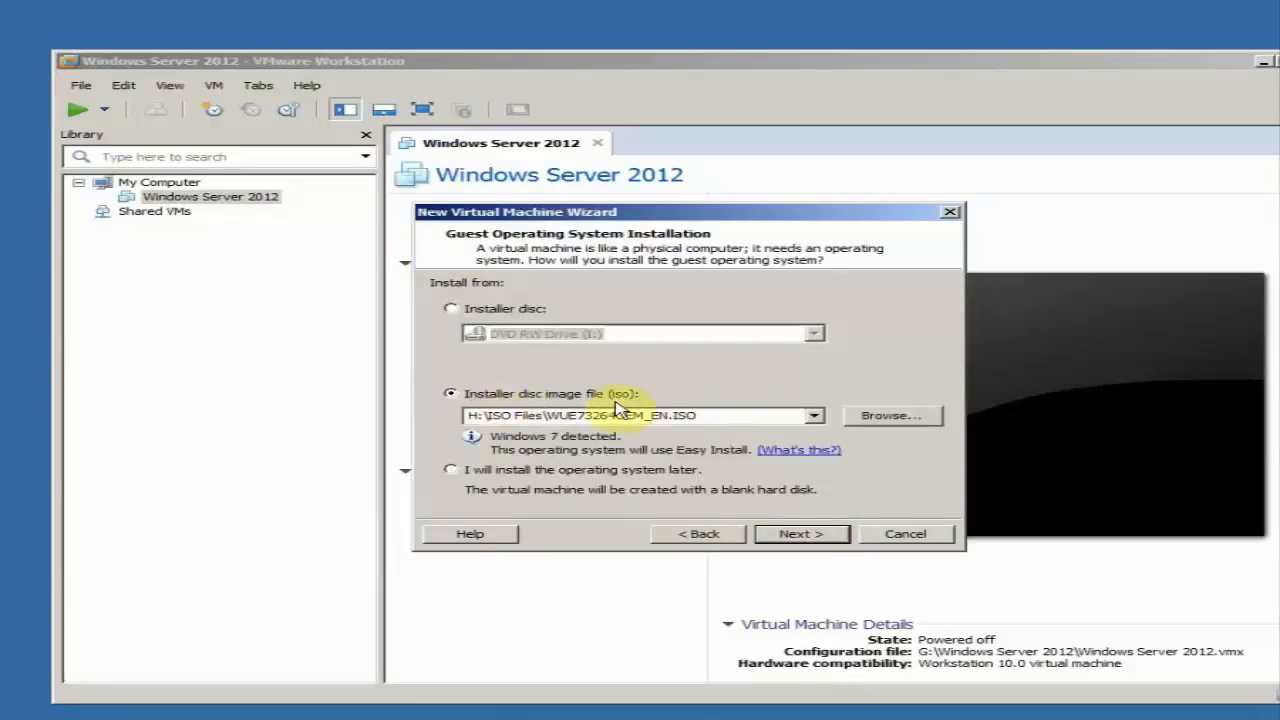
left_click(893, 418)
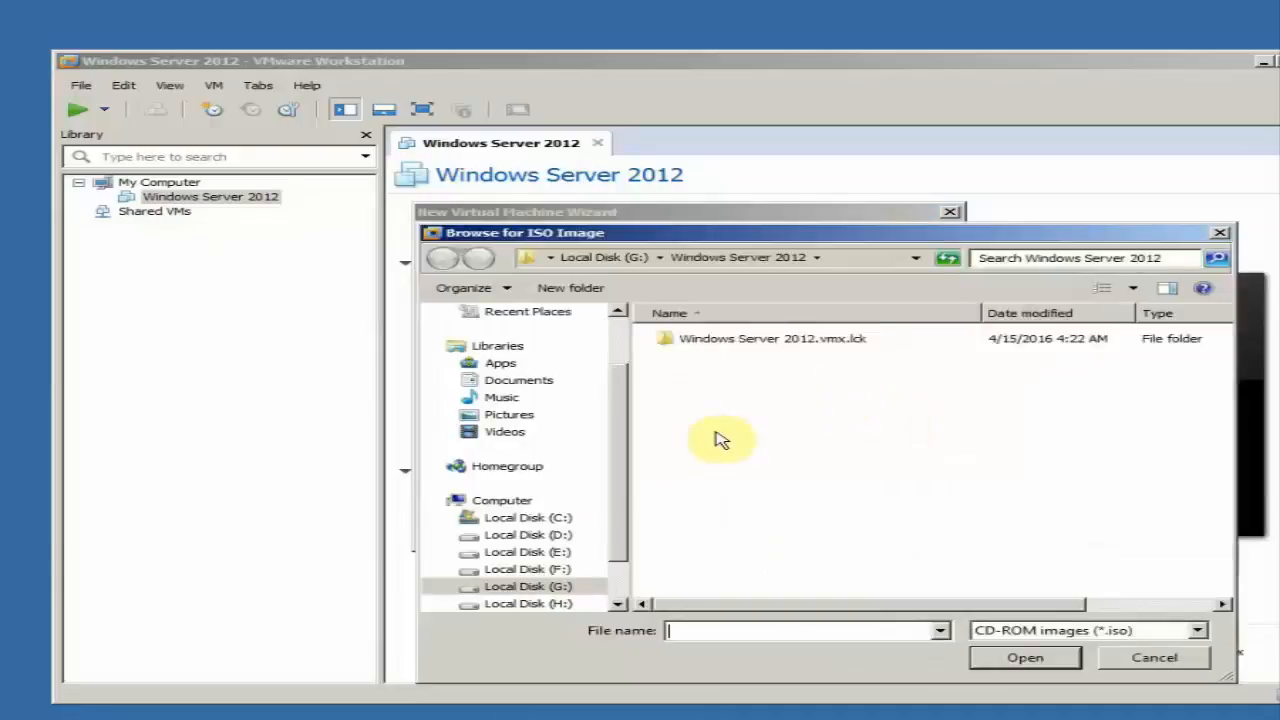
scroll(620, 491, "down", 1)
left_click(558, 553)
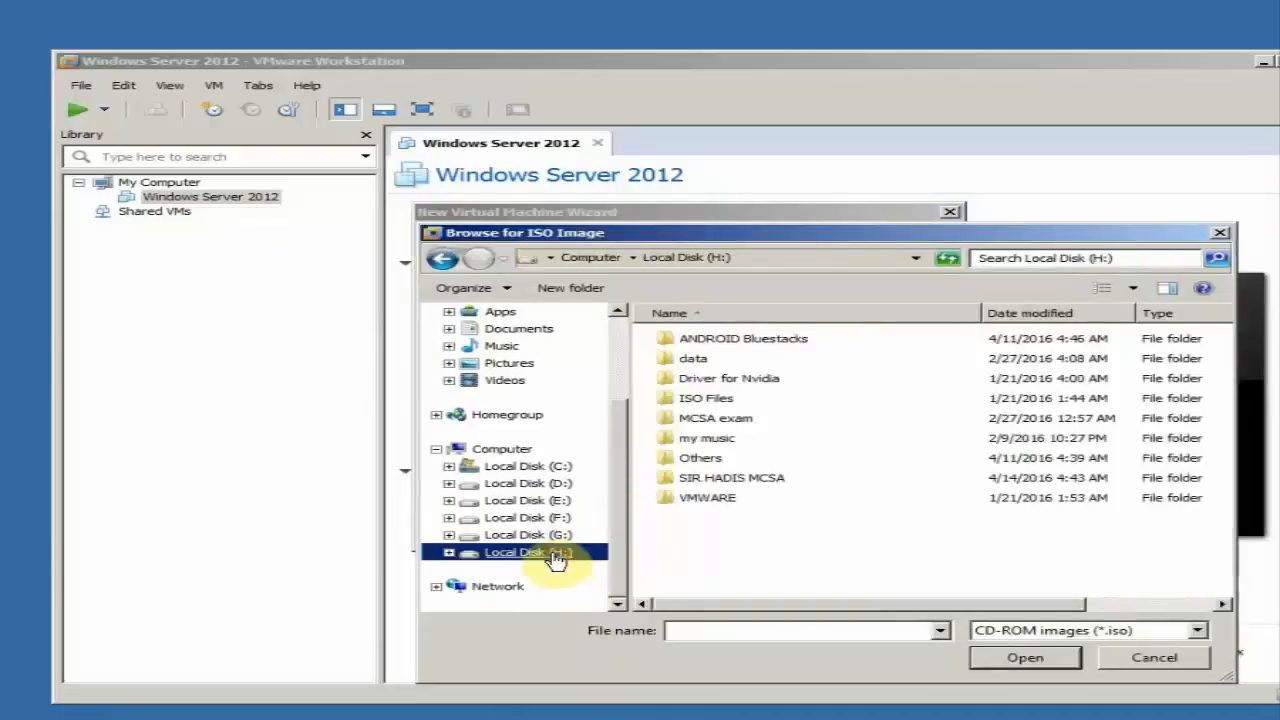
double_click(706, 400)
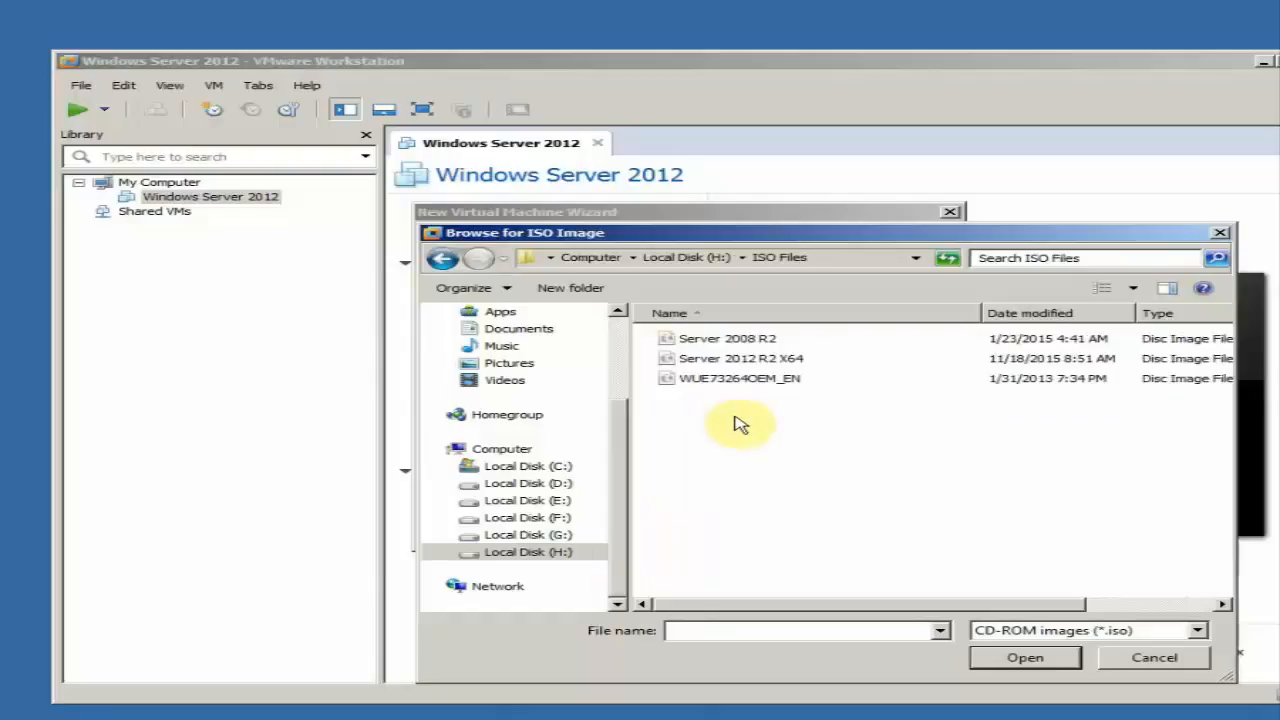
left_click(695, 380)
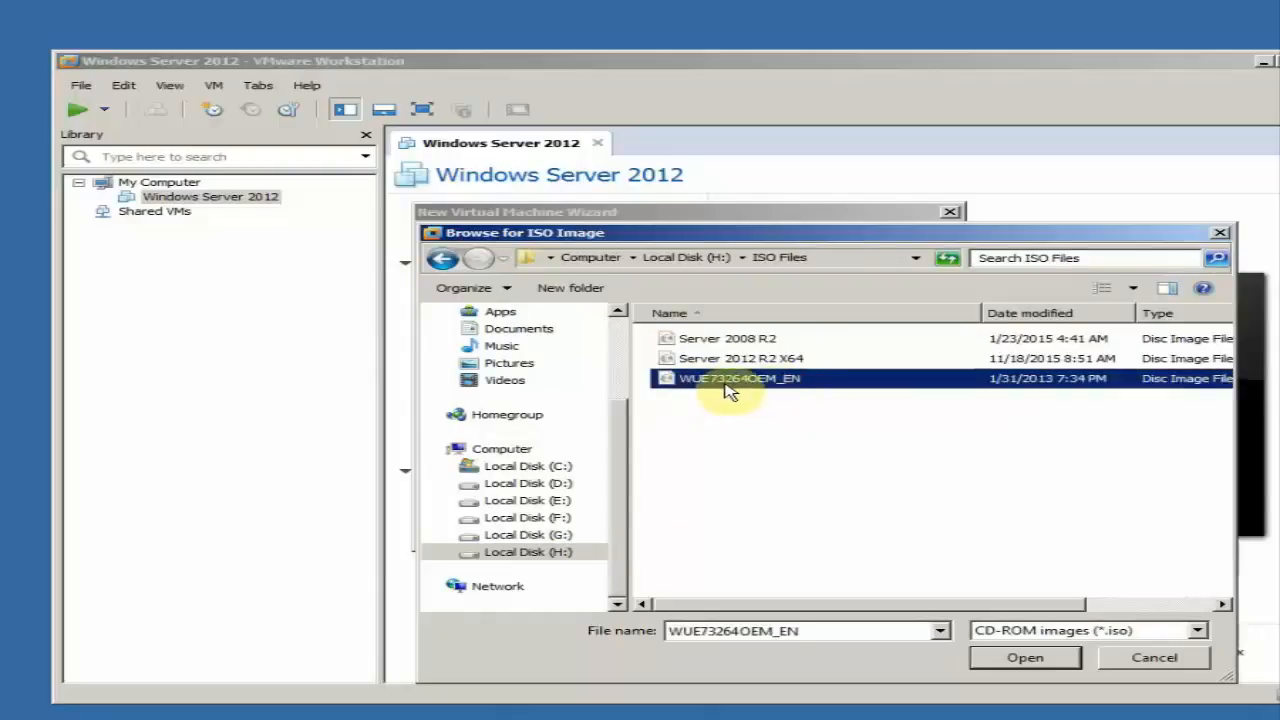
left_click(1040, 660)
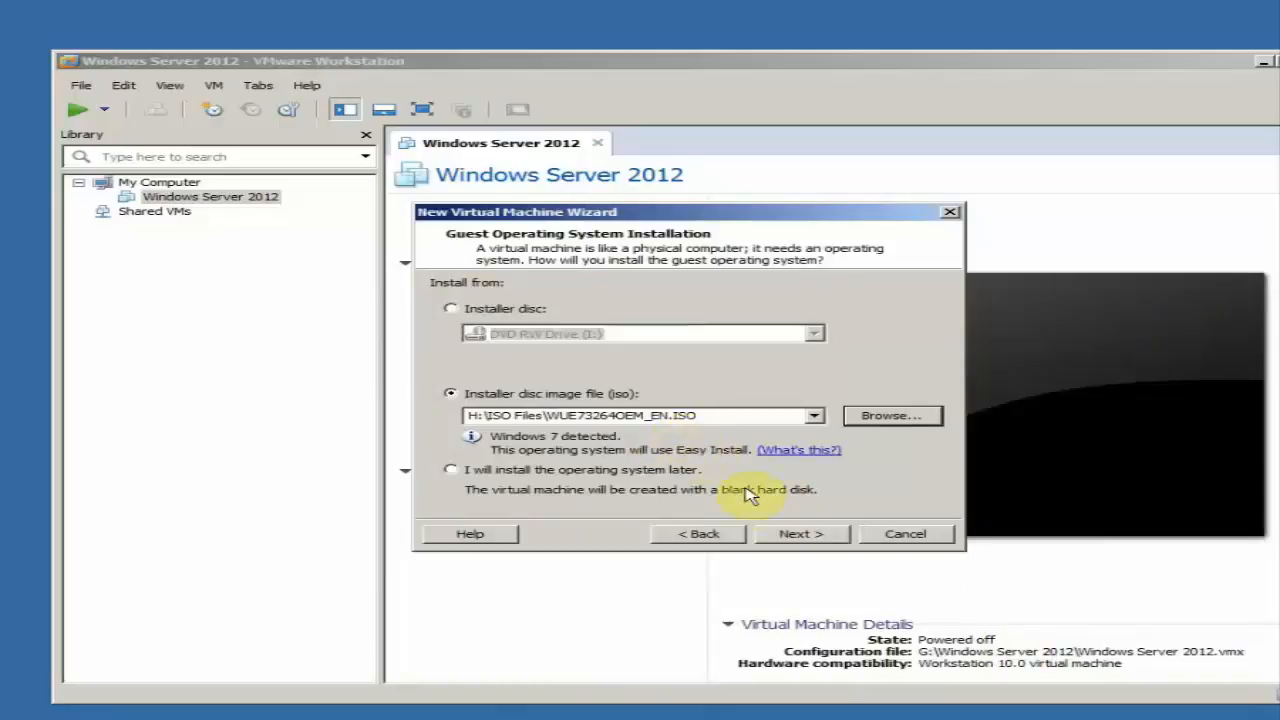
Select Windows 7 Ultimate as the version to install and continue without a product key or password
left_click(798, 534)
left_click(620, 357)
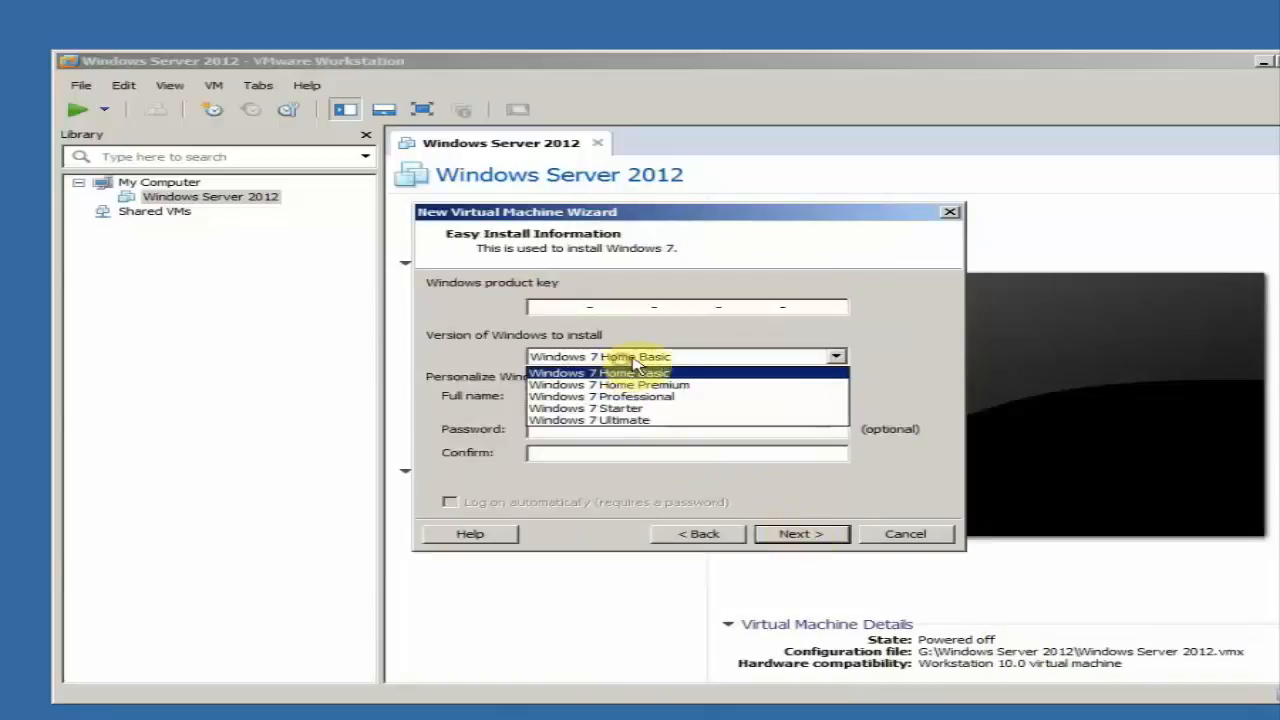
left_click(650, 421)
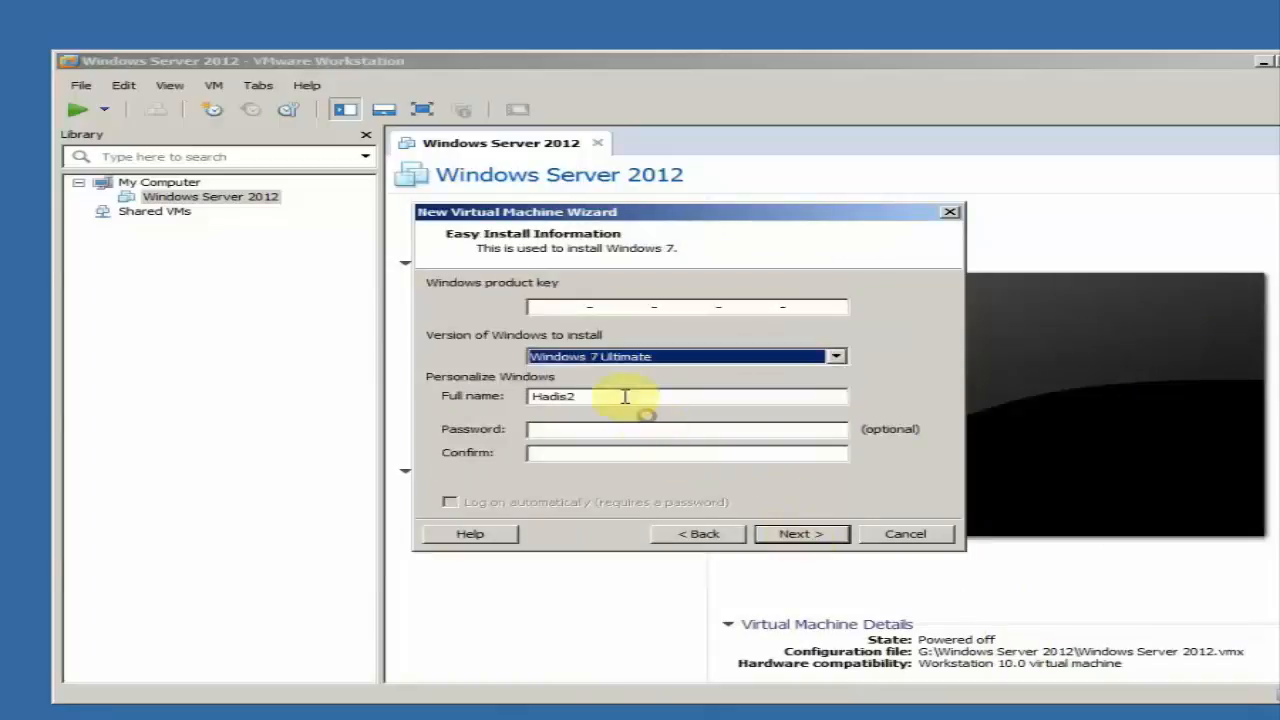
left_click(569, 307)
left_click_drag(626, 395, 512, 397)
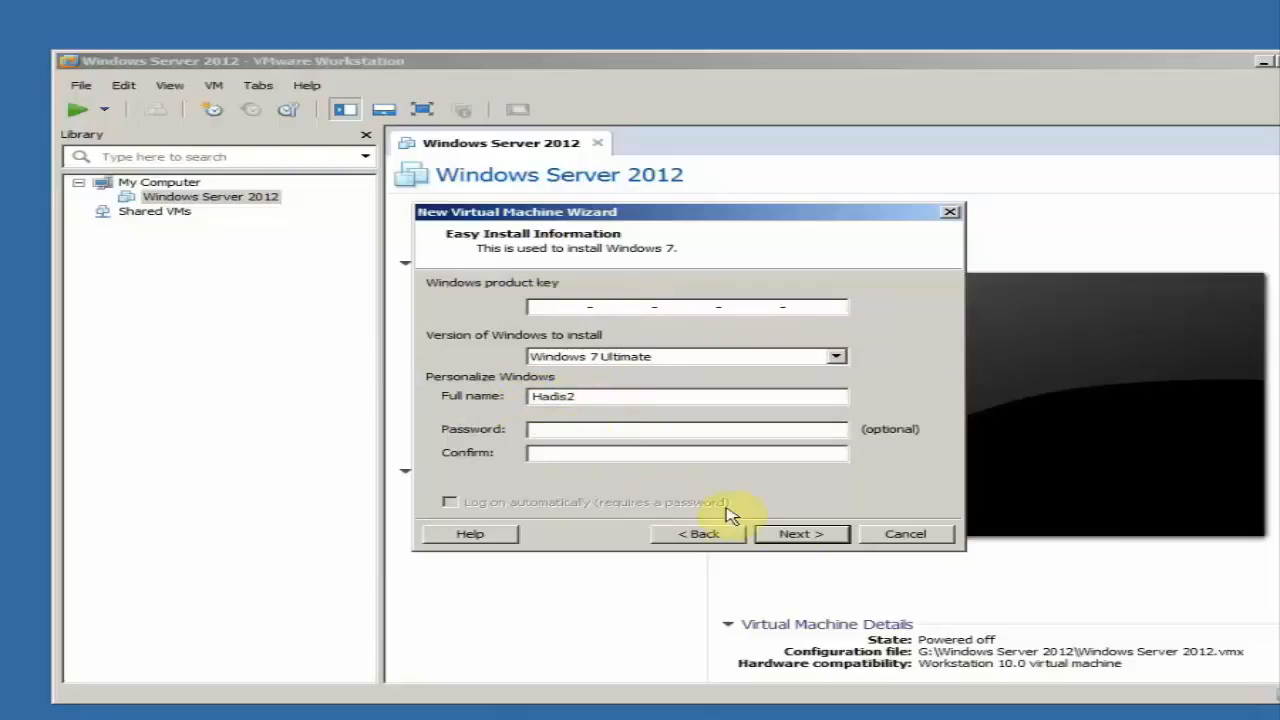
left_click(818, 536)
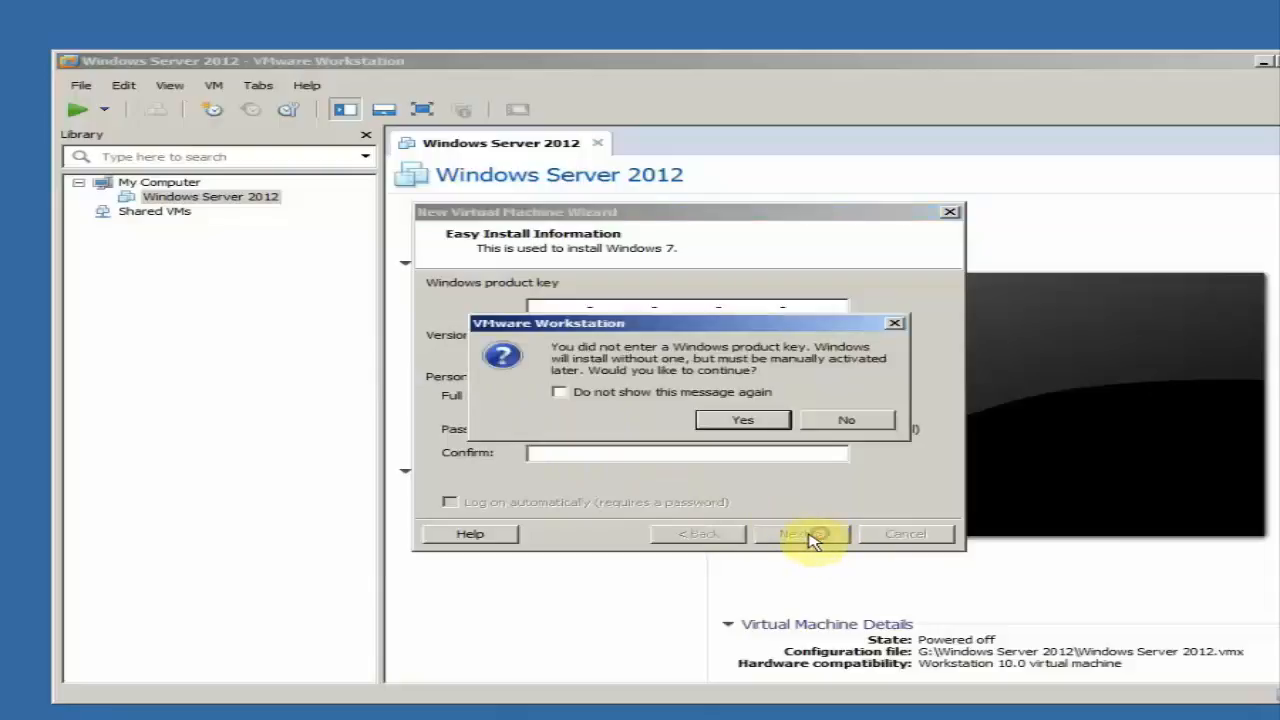
left_click(743, 424)
Go back to recheck the installer image and Easy Install settings, and return to naming the virtual machine
left_click(520, 309)
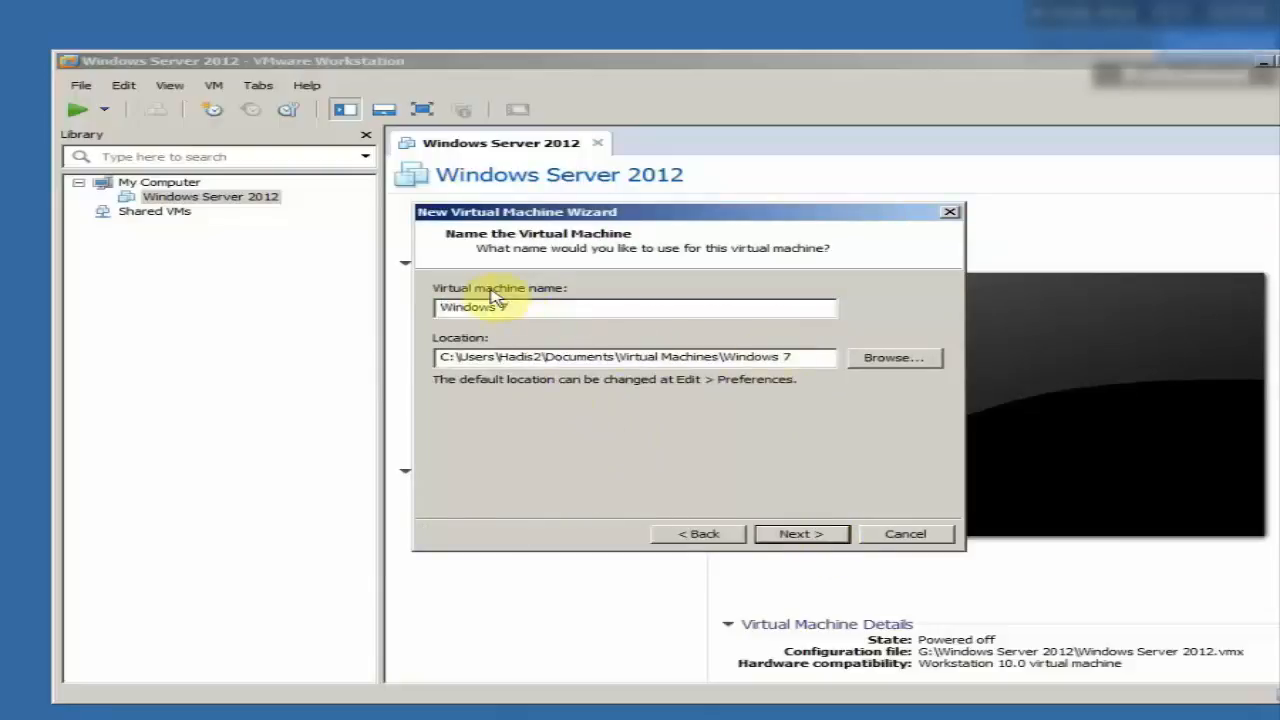
left_click(520, 307)
double_click(520, 307)
left_click(520, 307)
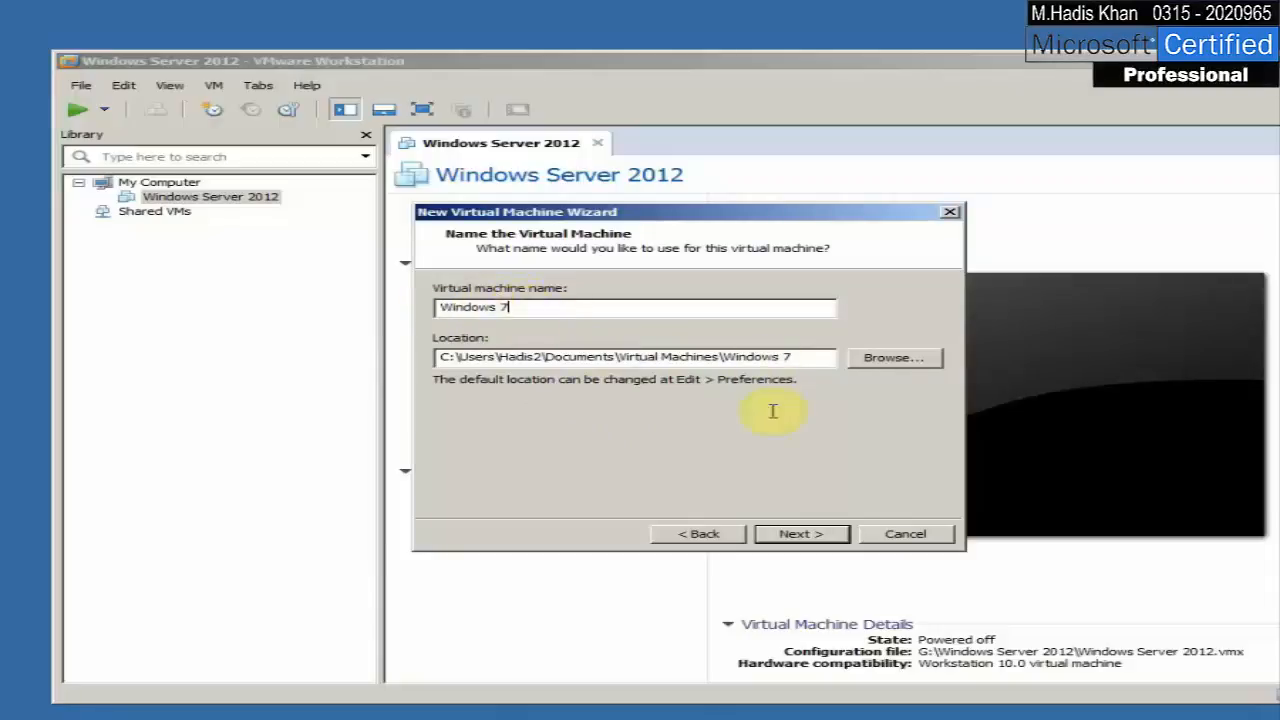
left_click(674, 538)
left_click(668, 538)
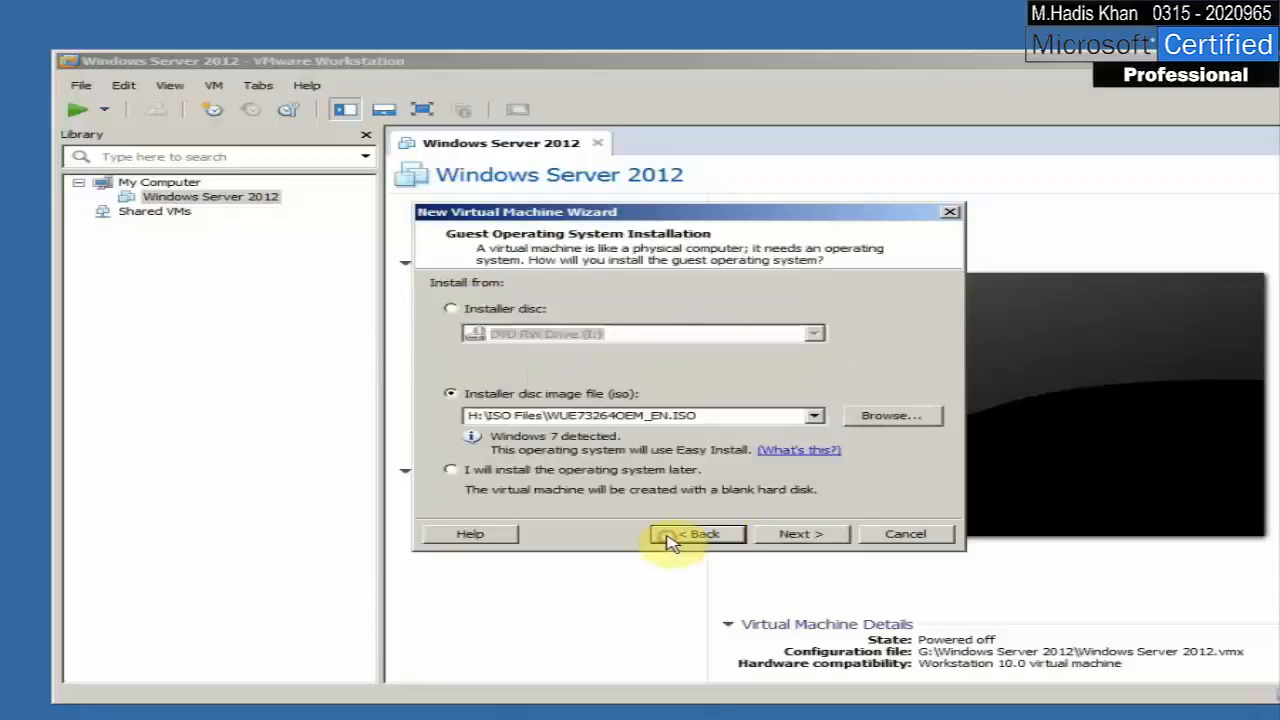
left_click(778, 533)
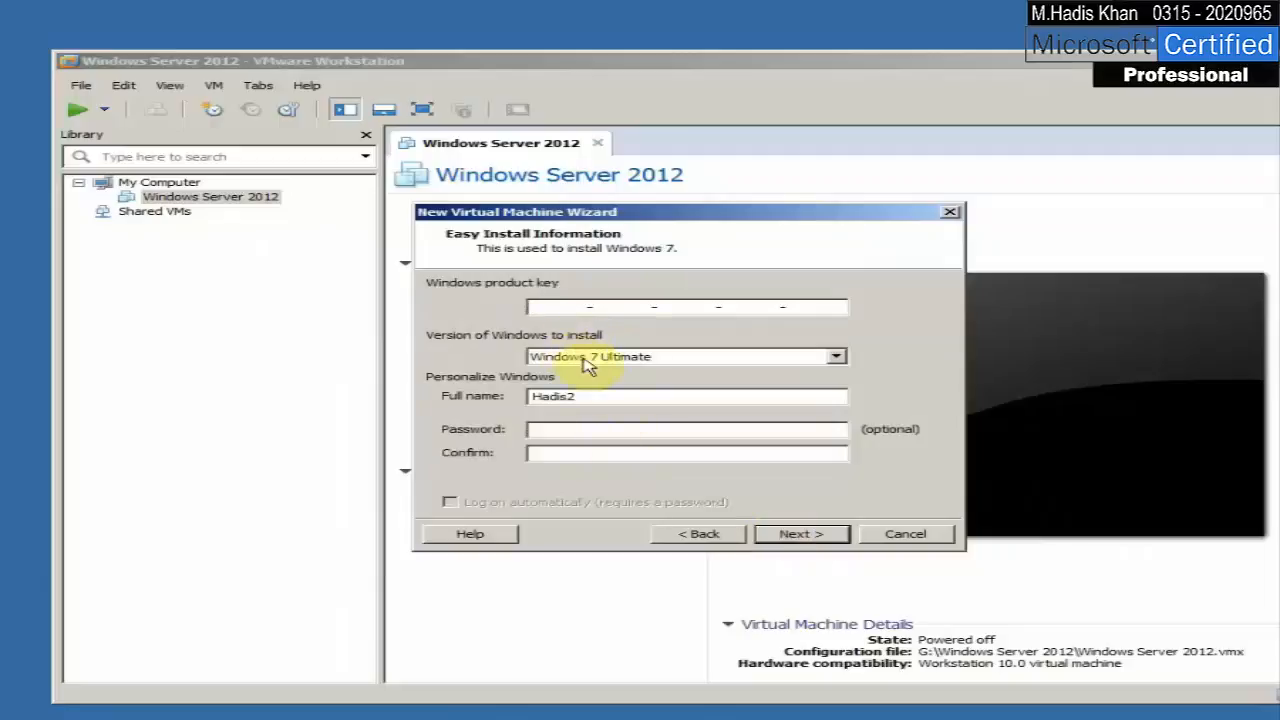
left_click(800, 534)
left_click(737, 428)
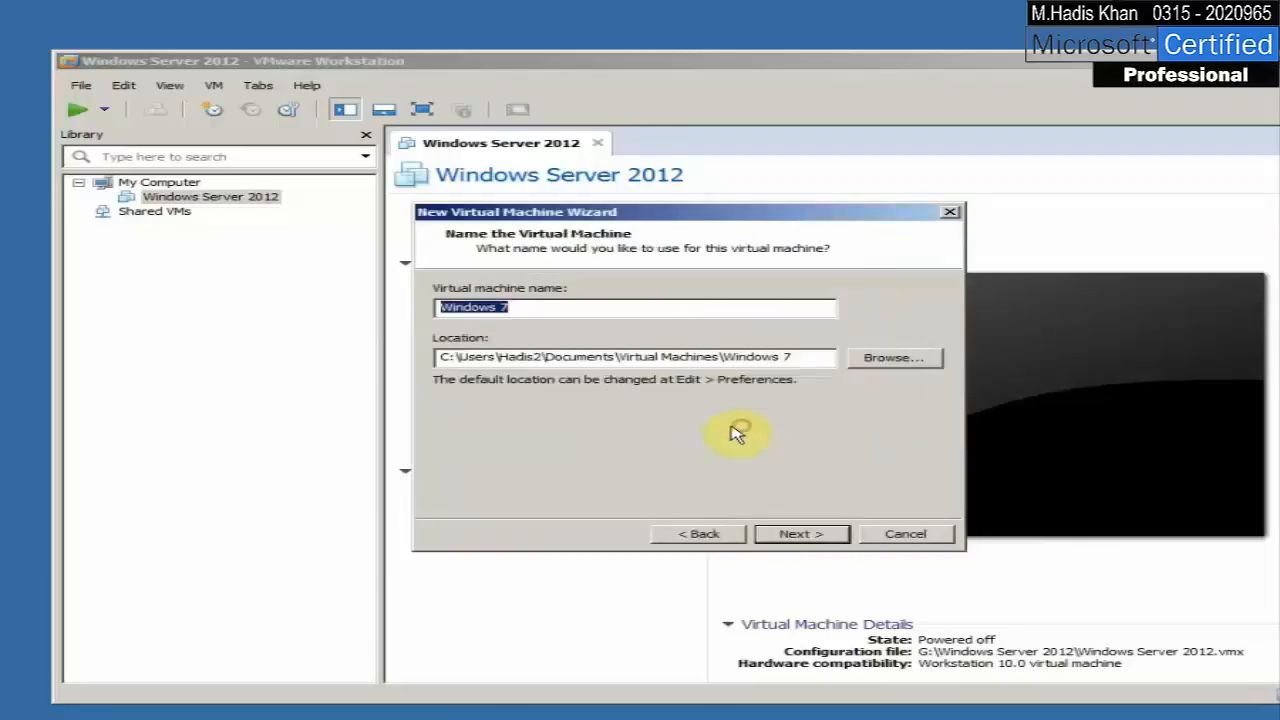
Examine the proposed virtual machine name and its default storage location
mouse_move(440, 307)
left_mouse_down()
mouse_move(547, 305)
mouse_move(440, 309)
left_mouse_up()
left_click(547, 305)
left_click(528, 309)
left_click(803, 360)
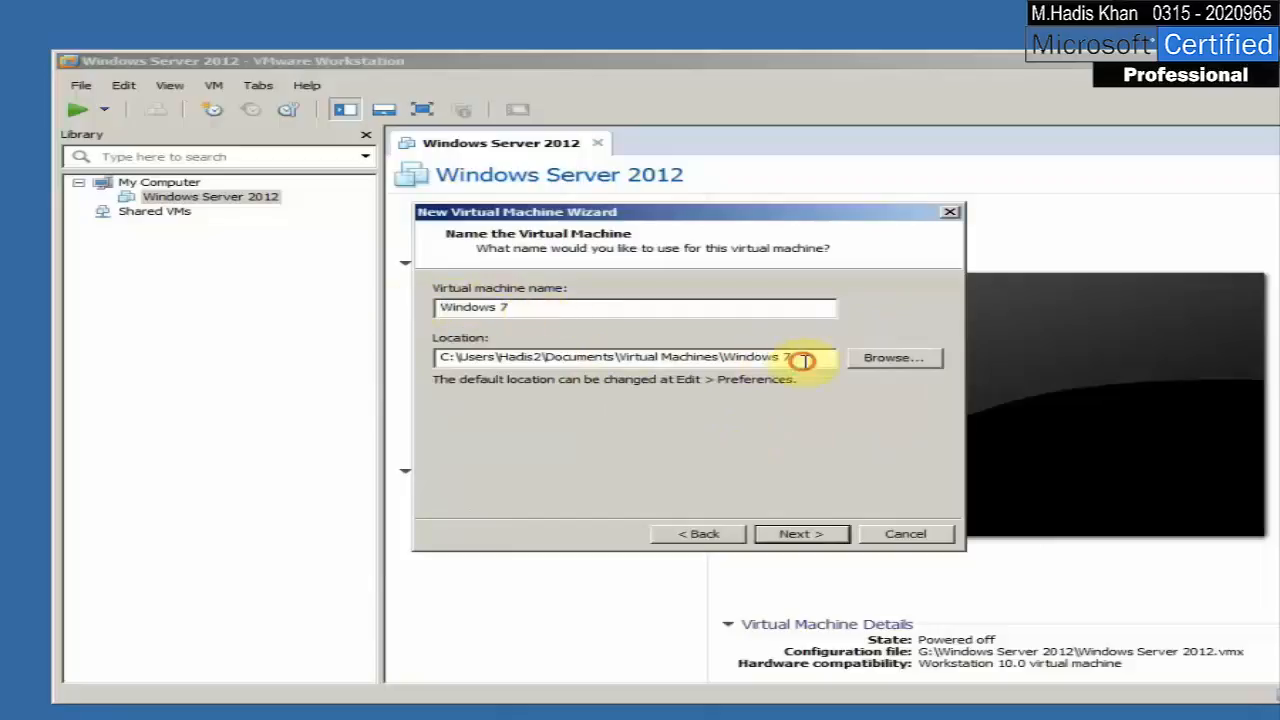
left_click_drag(803, 360, 443, 351)
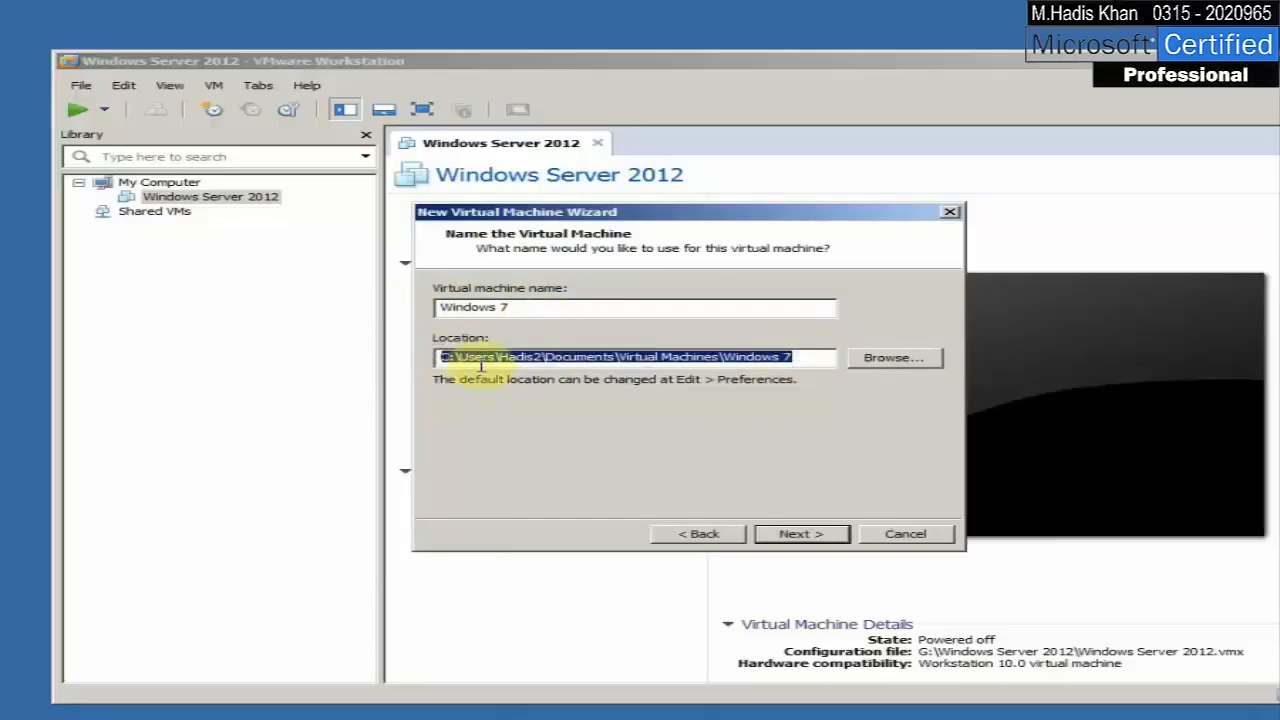
Switch to File Explorer and create a folder named Win 7 Testing on Local Disk (G:)
double_click(3, 54)
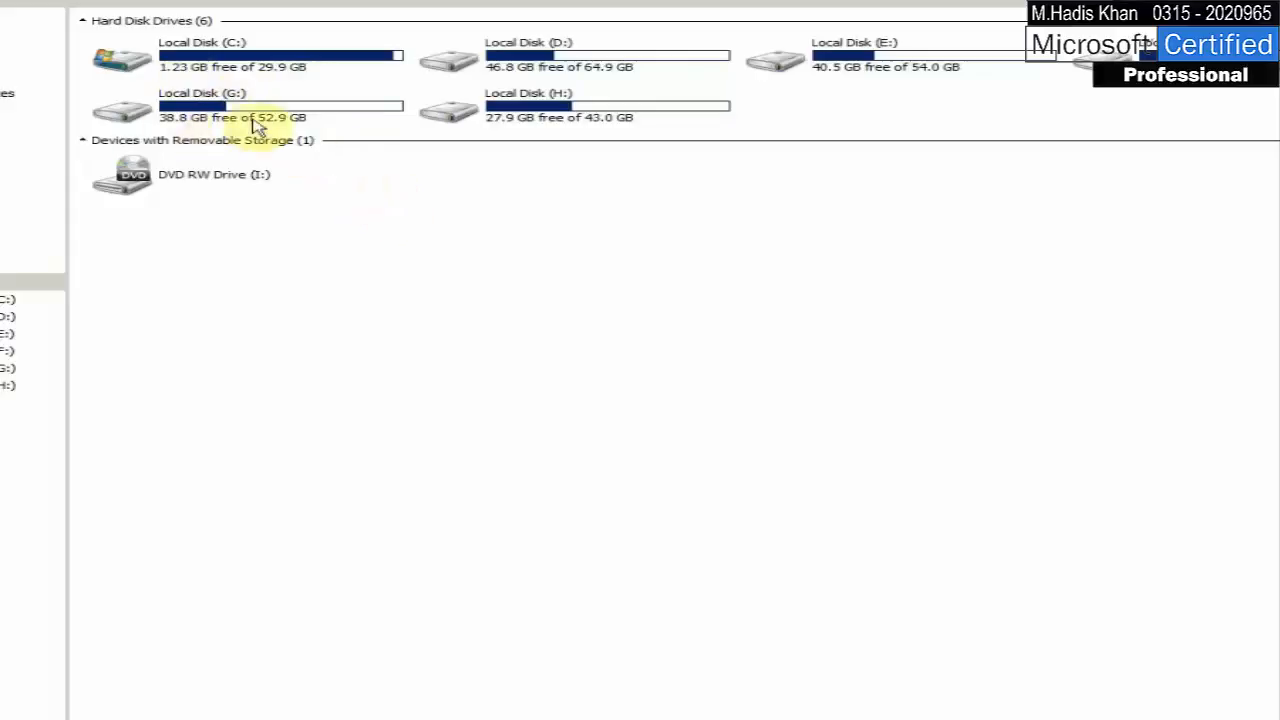
left_click(305, 117)
double_click(305, 117)
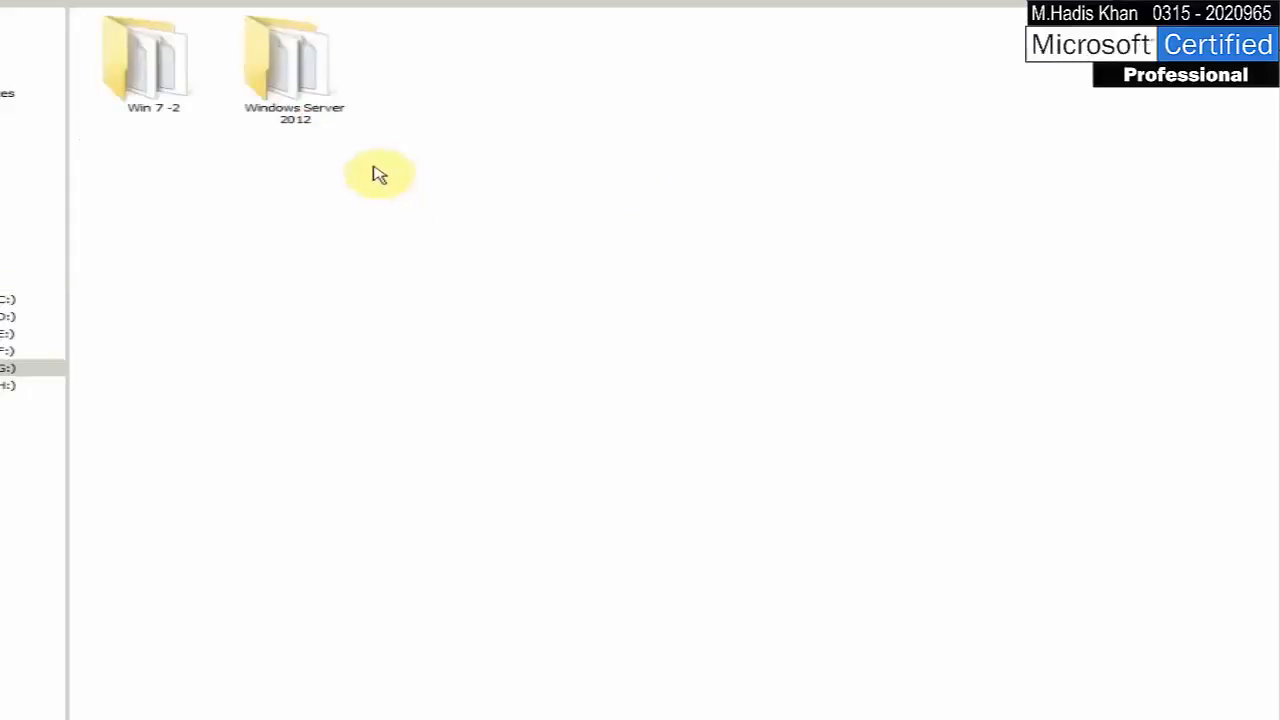
right_click(389, 211)
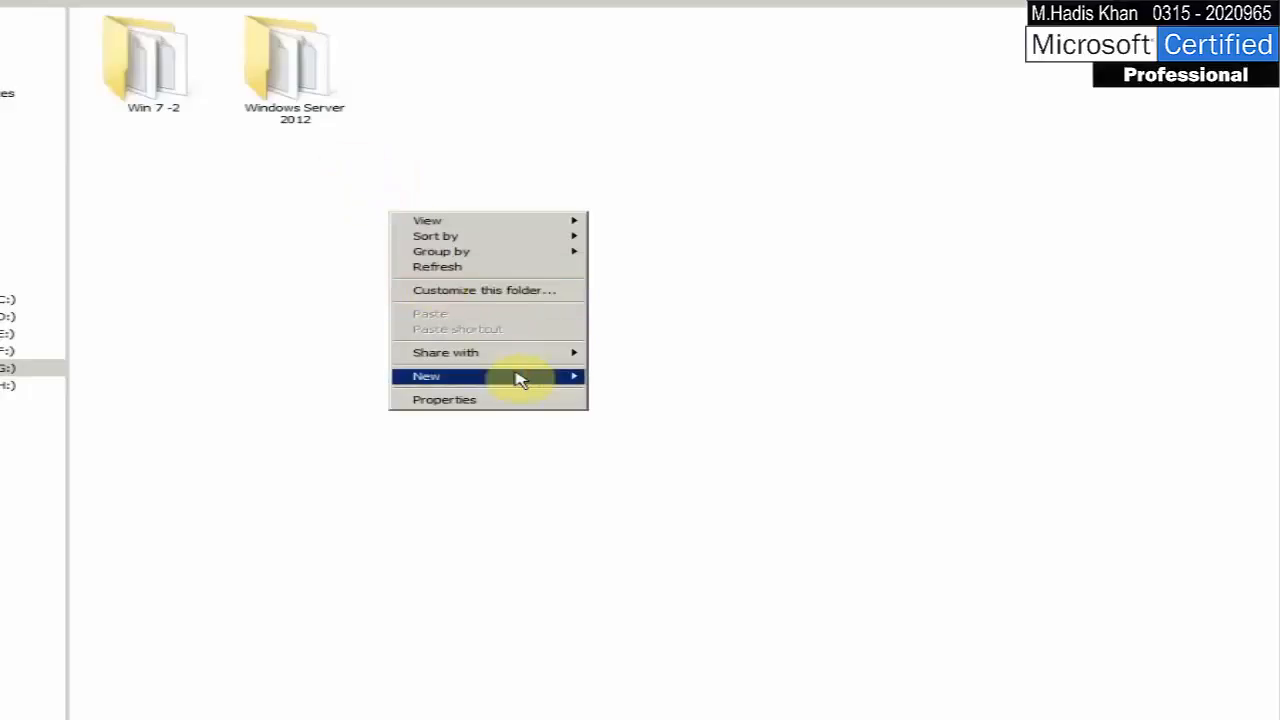
mouse_move(519, 379)
left_click(615, 378)
type("Win 7 Testing")
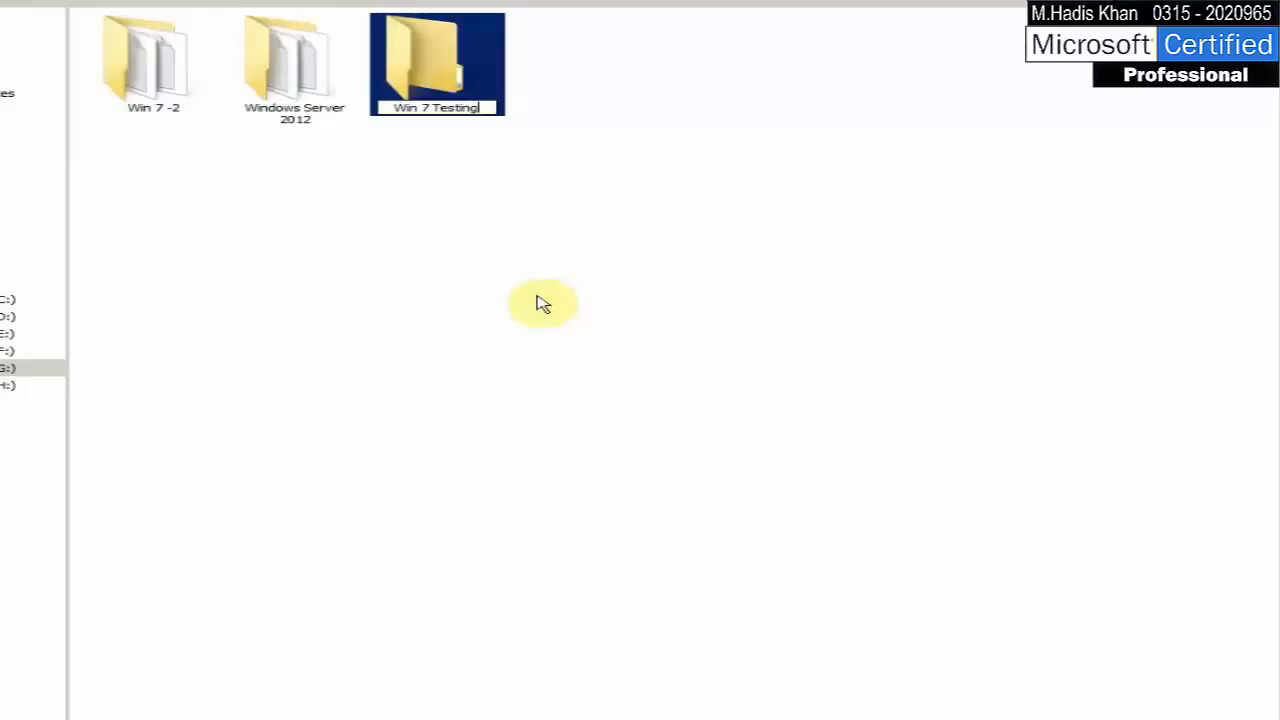
left_click(508, 338)
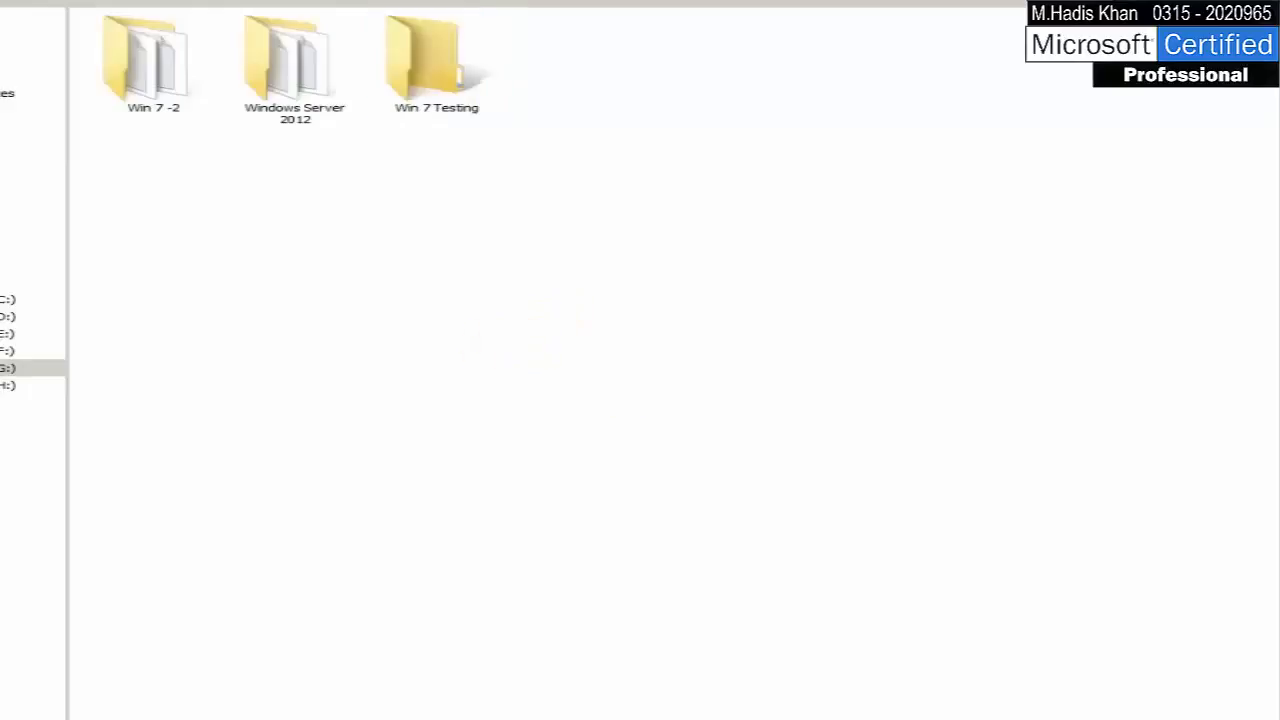
Examine the existing virtual machine folders on Local Disk (D:), (E:) and (F:)
key("alt+Left")
left_click(733, 245)
double_click(600, 57)
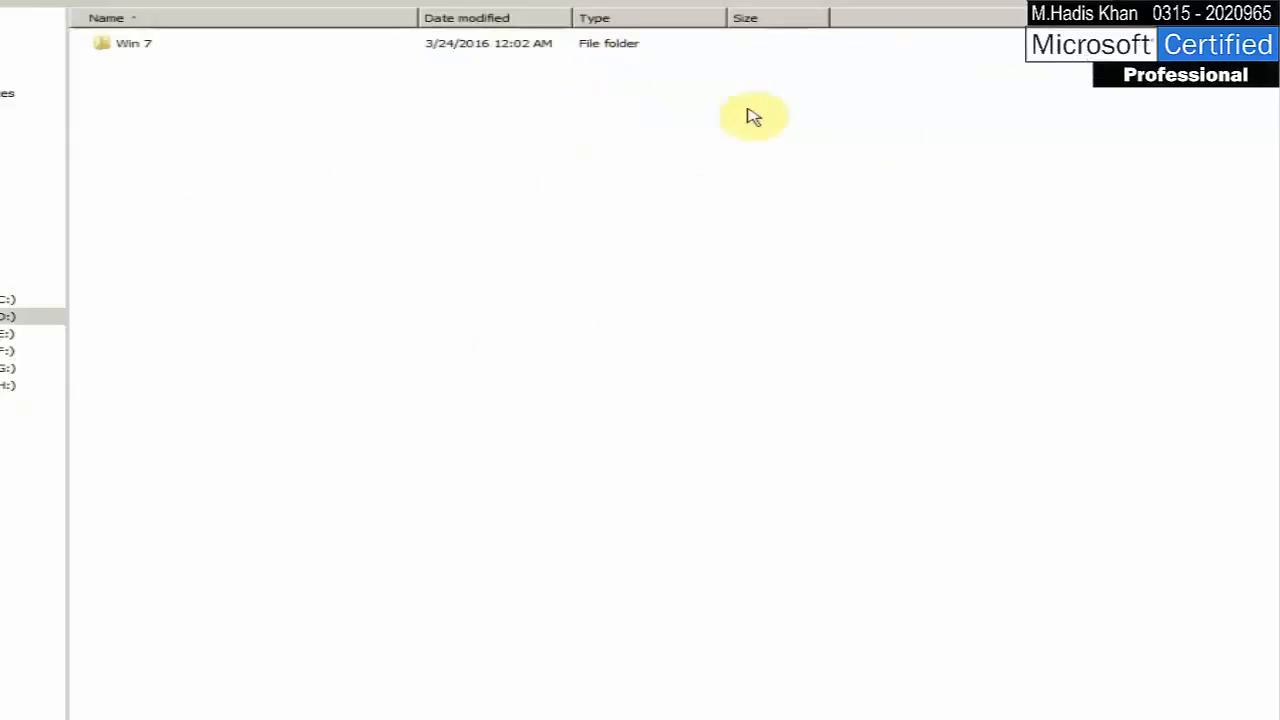
key("alt+Left")
double_click(857, 60)
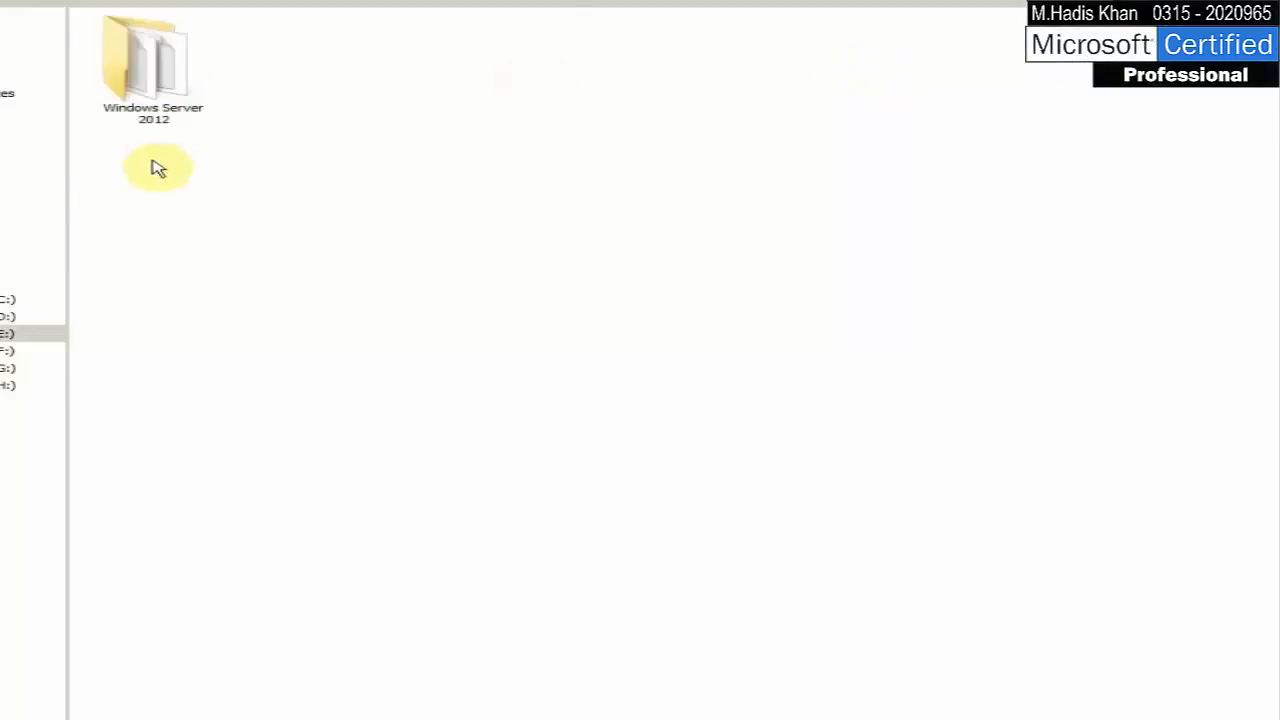
key("alt+Left")
left_click(1135, 52)
double_click(1130, 48)
left_click(374, 154)
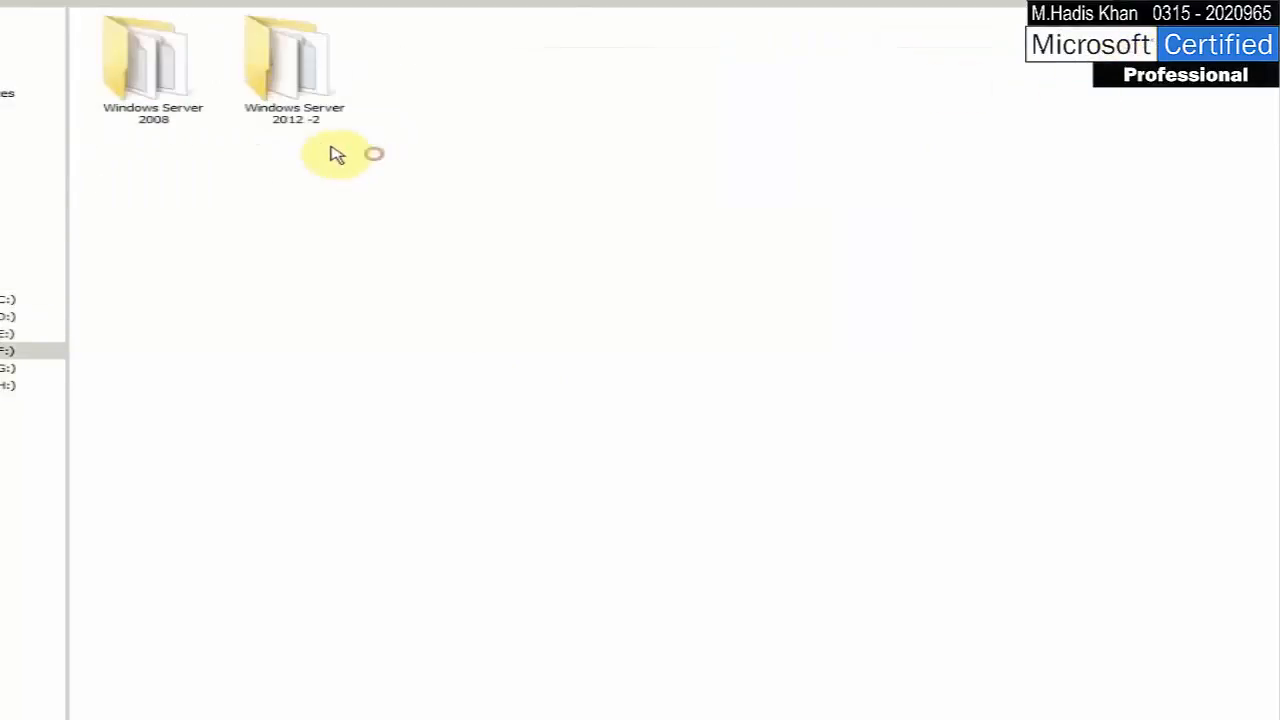
Examine the Windows Server virtual machine folders on Local Disk (F:) and return to the drive overview
left_click(311, 119)
left_click(325, 199)
left_click(155, 133)
key("alt+Left")
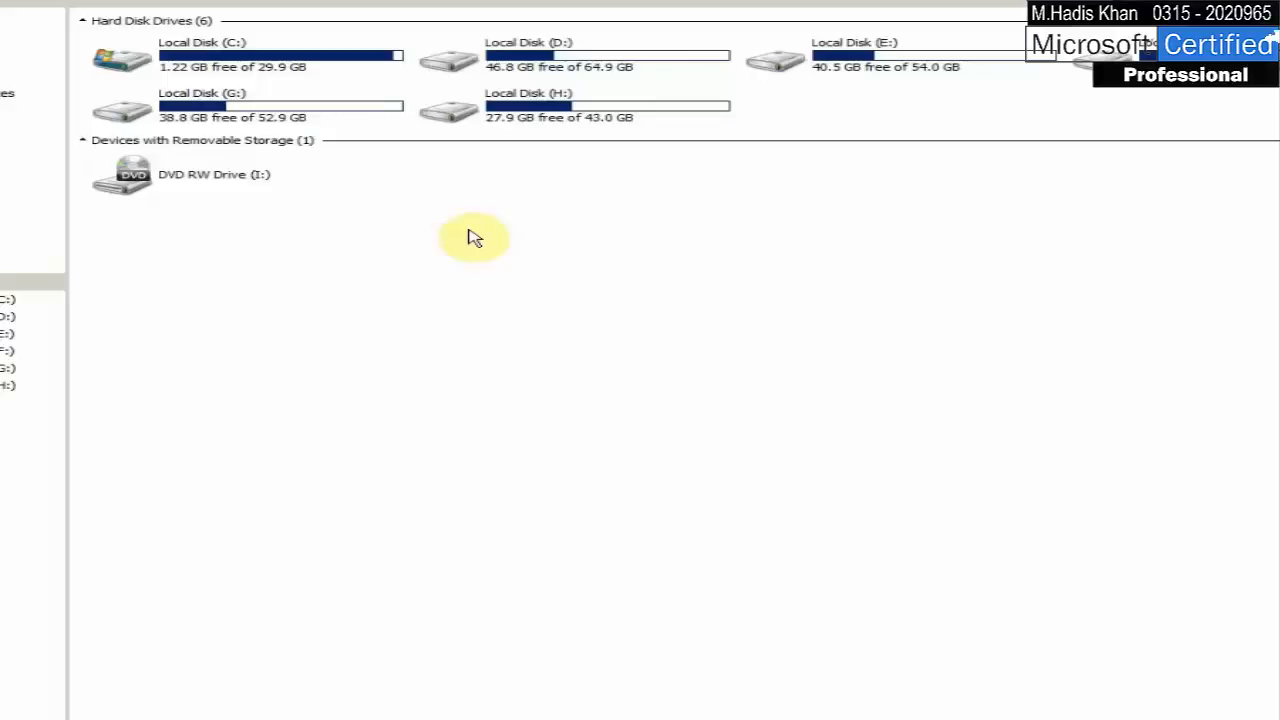
Open the Win 7 Testing folder on Local Disk (G:)
double_click(222, 111)
double_click(318, 118)
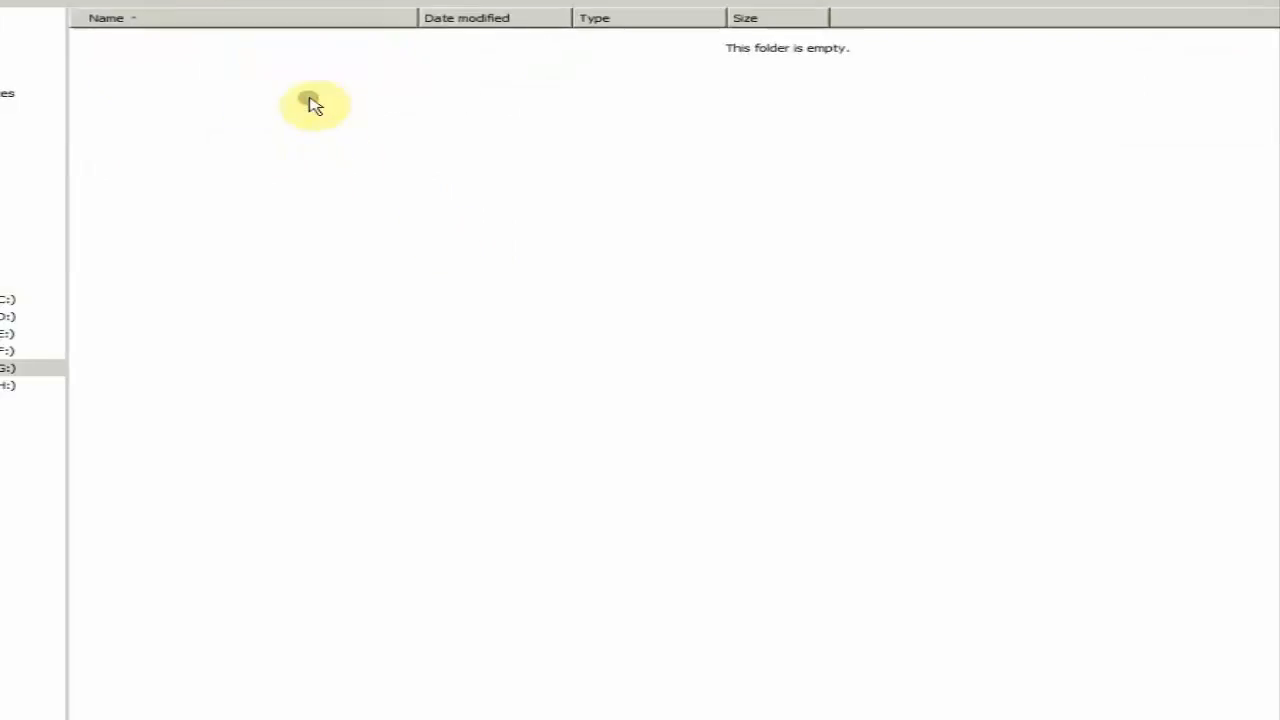
left_click(19, 38)
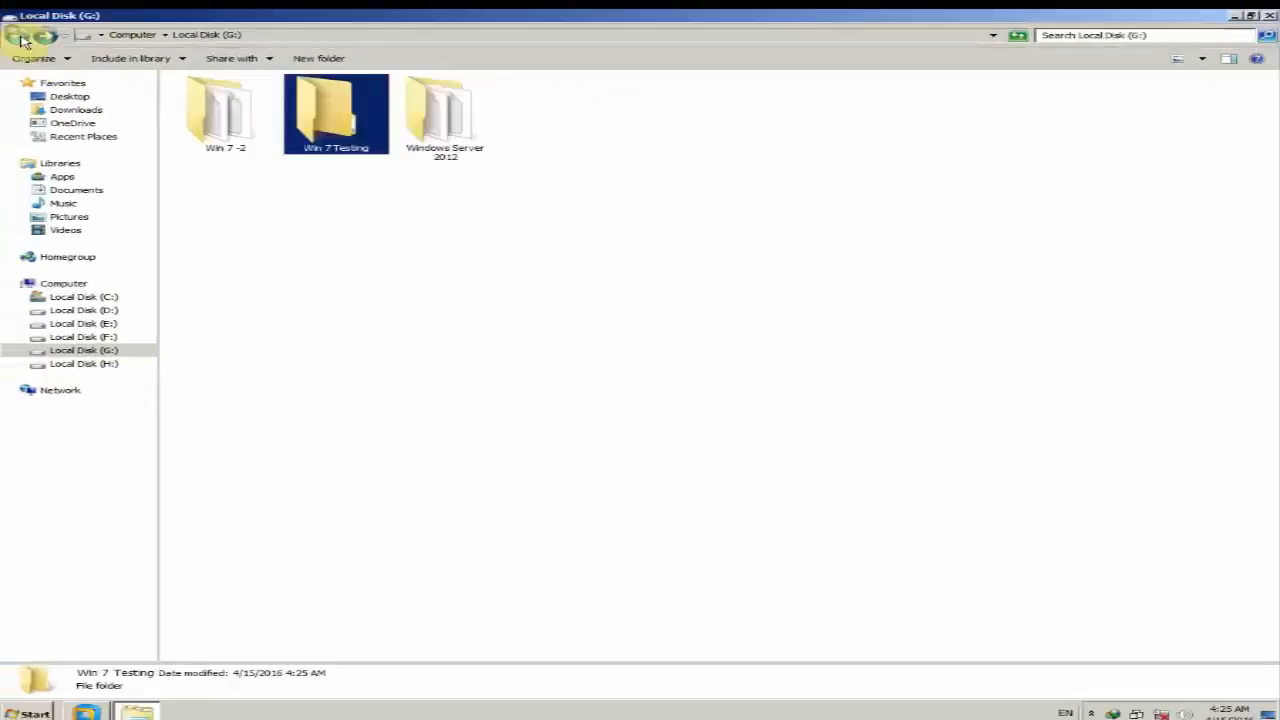
double_click(331, 137)
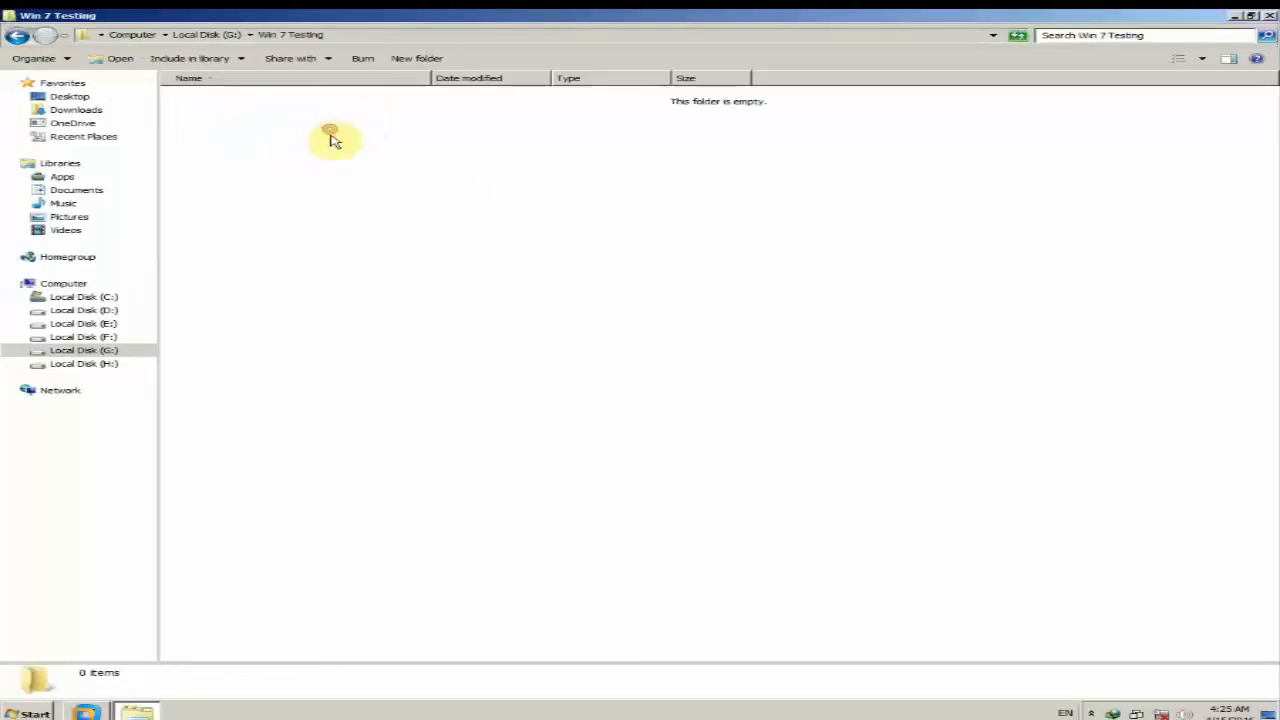
Copy the folder path G:\Win 7 Testing and paste it as the virtual machine's location in the VMware Workstation wizard
left_click(380, 36)
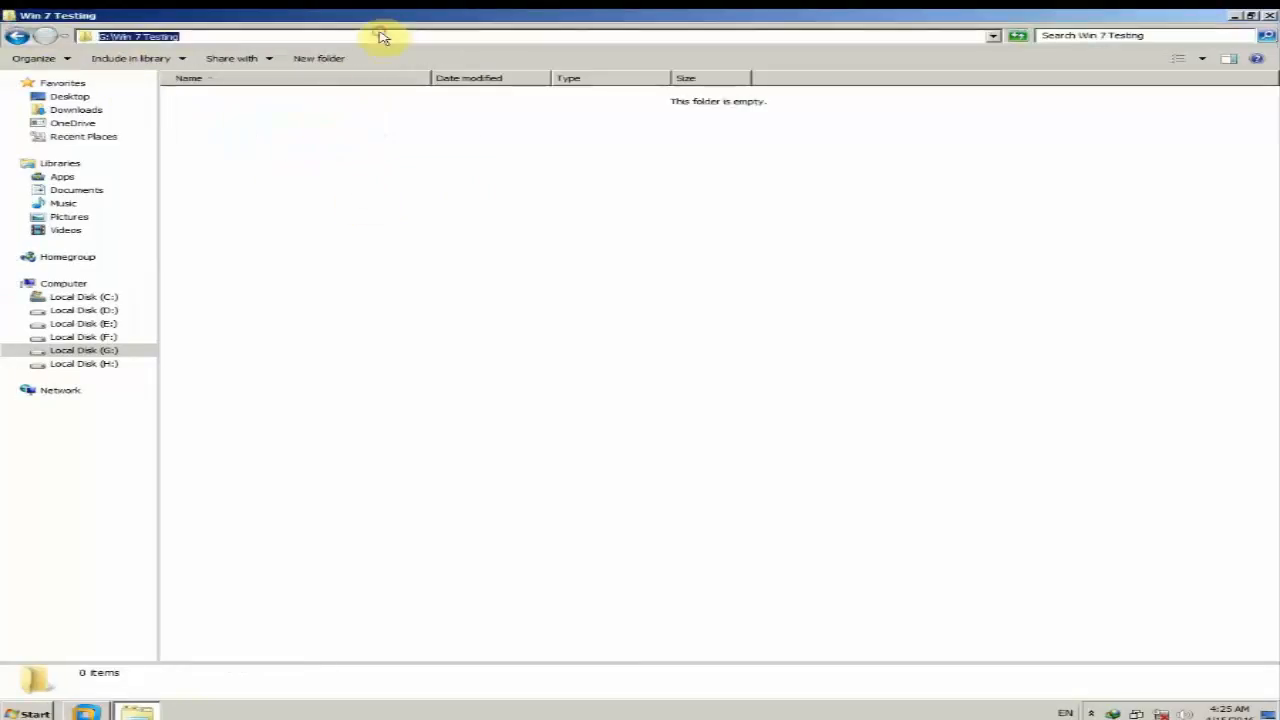
left_click(397, 146)
left_click(380, 35)
key("ctrl+c")
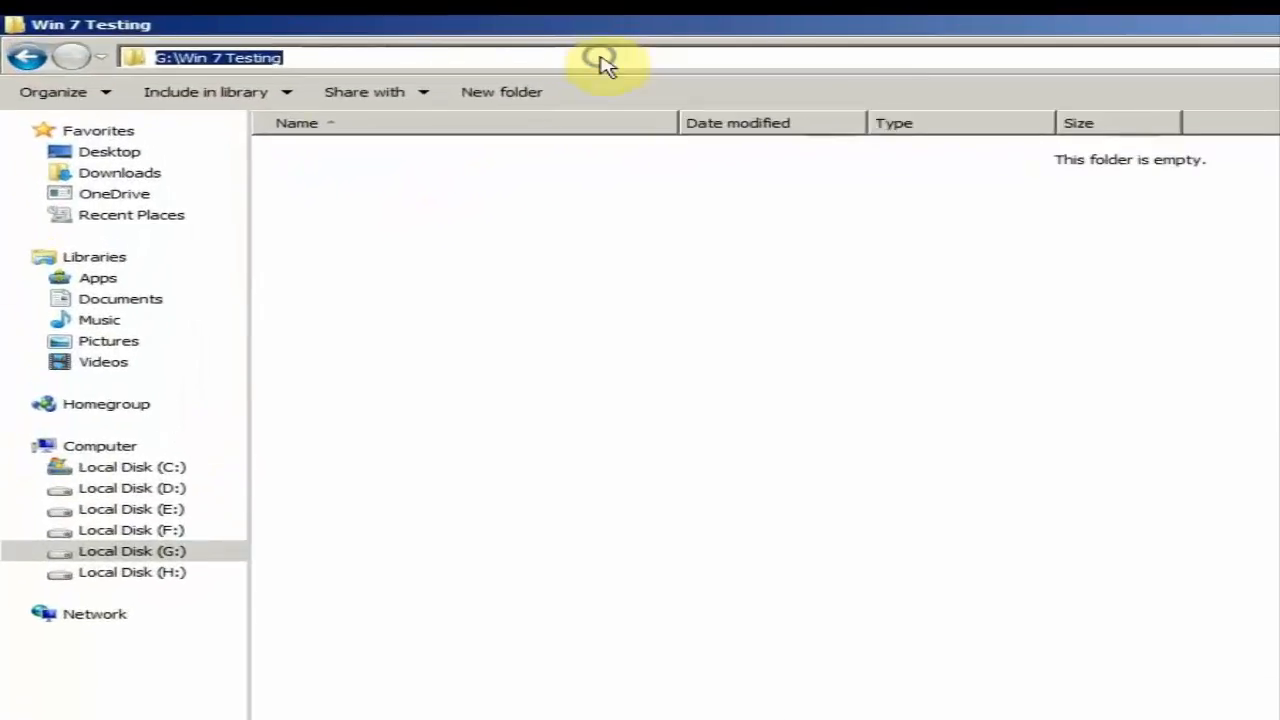
right_click(392, 36)
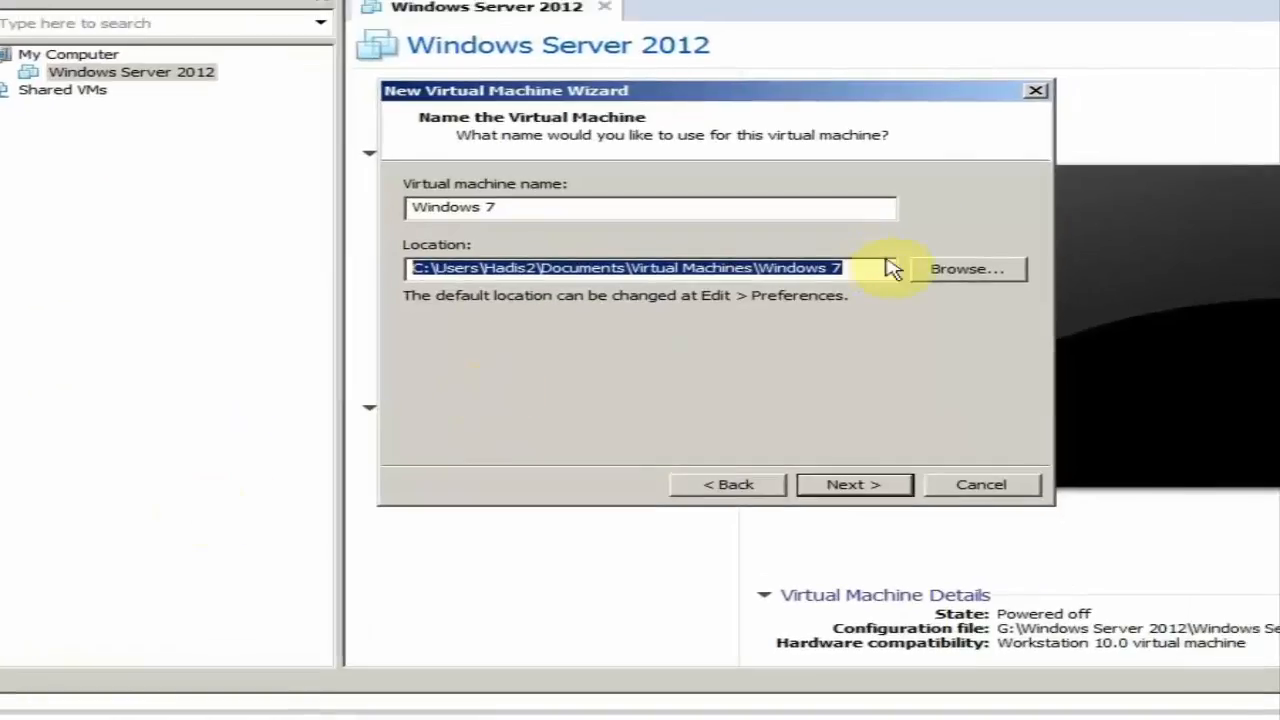
right_click(893, 269)
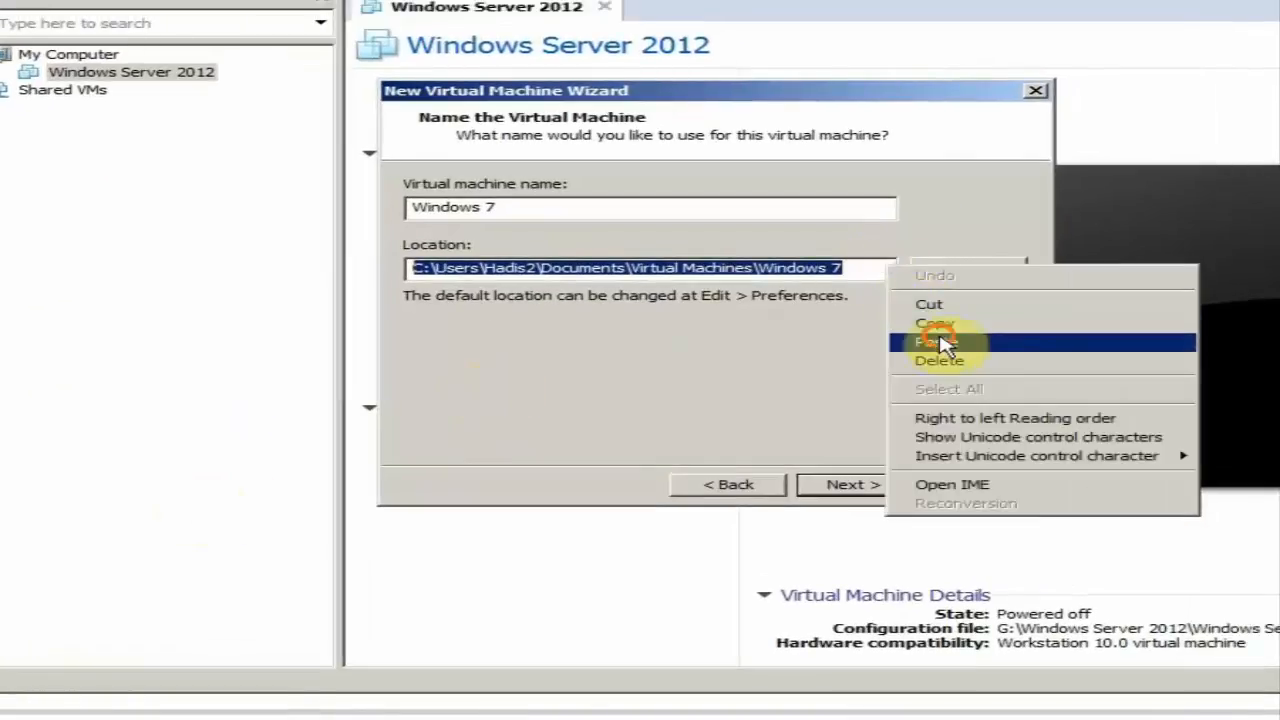
left_click(938, 343)
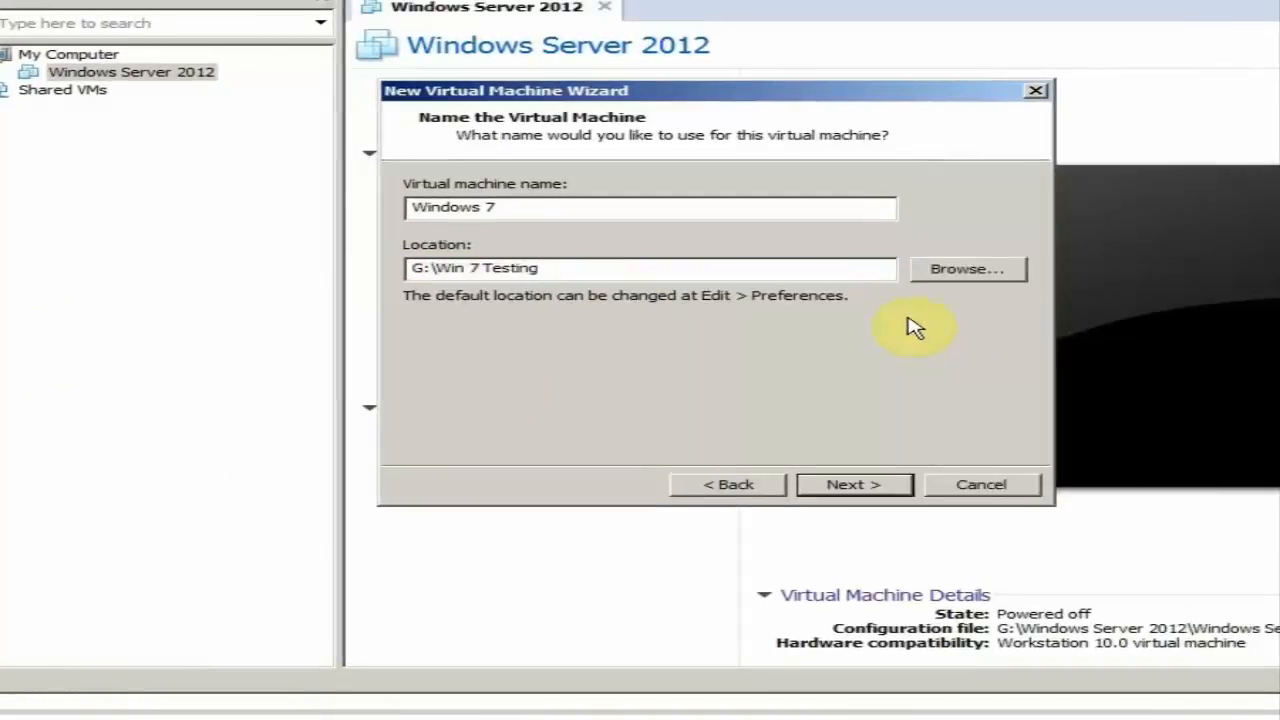
Browse for the Win 7 Testing folder on Local Disk (G:) as the virtual machine location and continue to the disk capacity settings
left_click(948, 272)
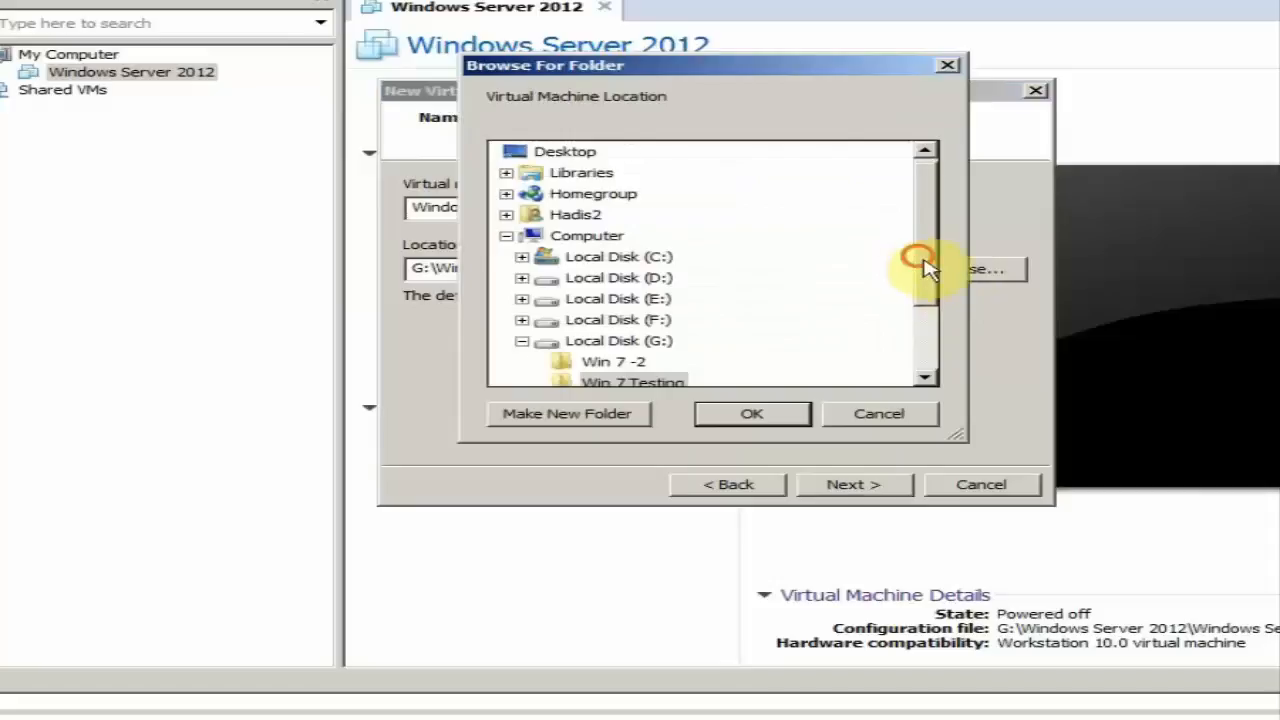
left_click(540, 299)
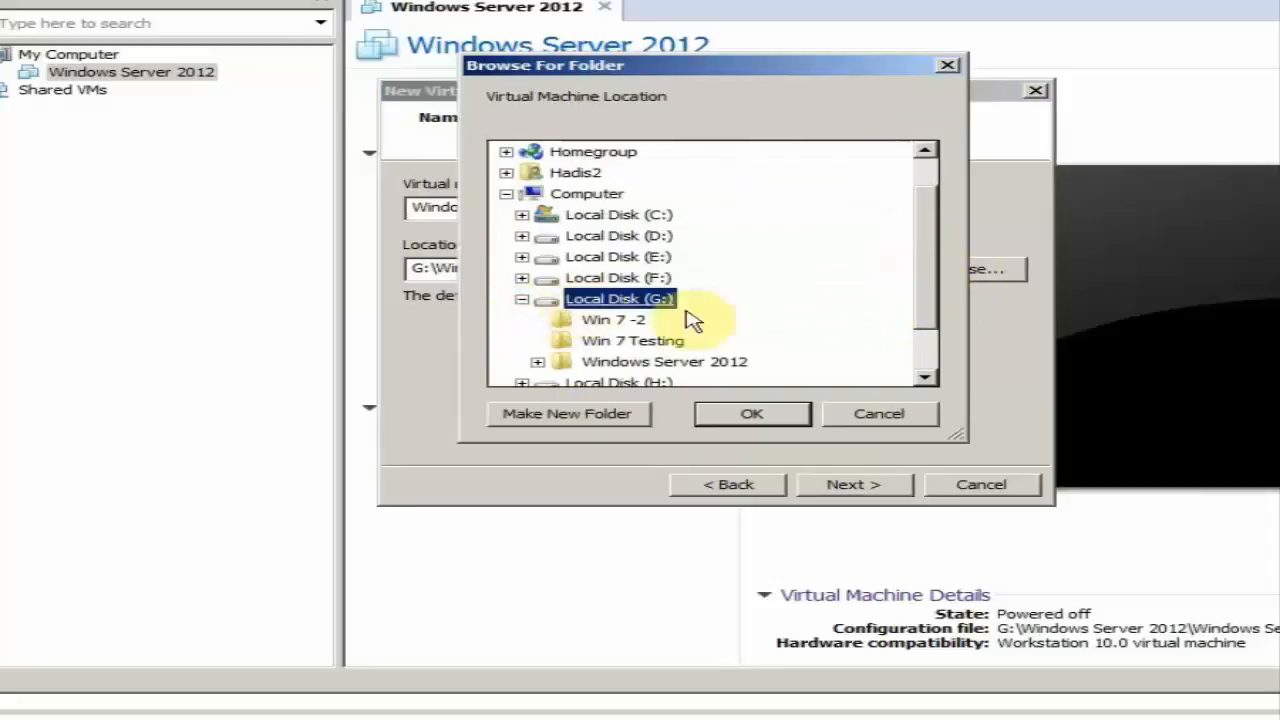
left_click_drag(928, 281, 928, 295)
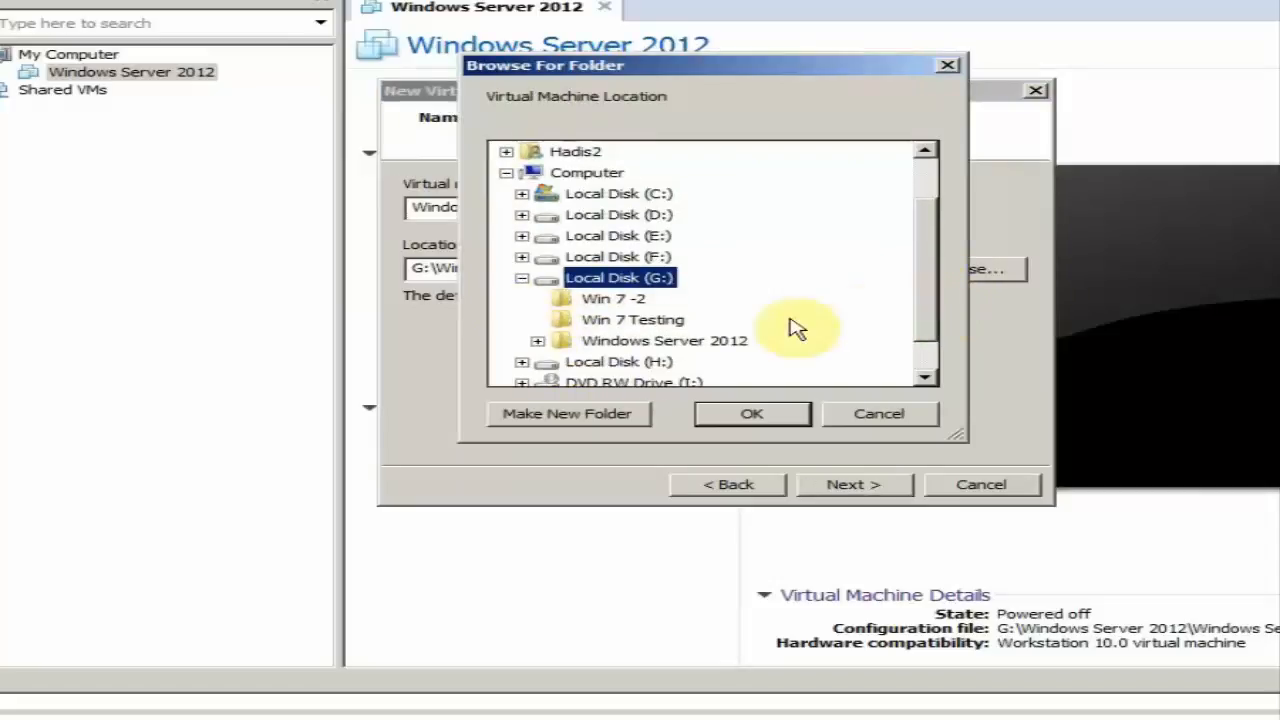
left_click(668, 322)
left_click(776, 414)
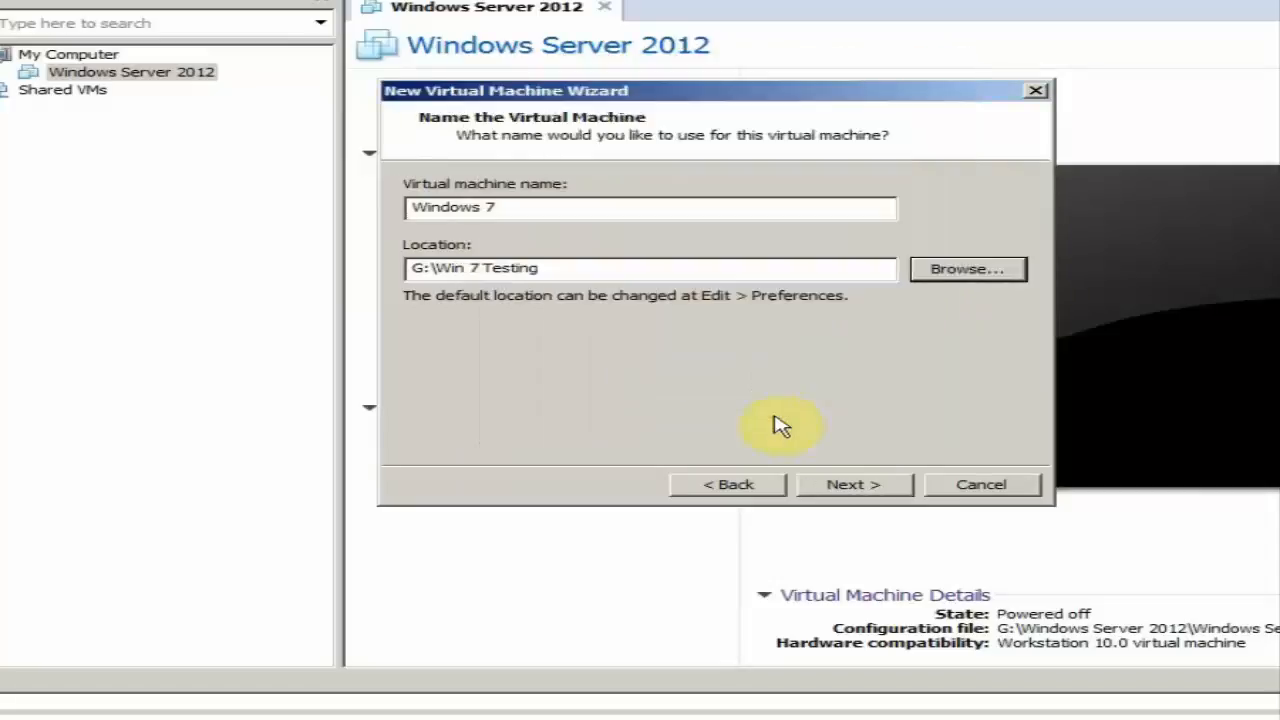
left_click(878, 488)
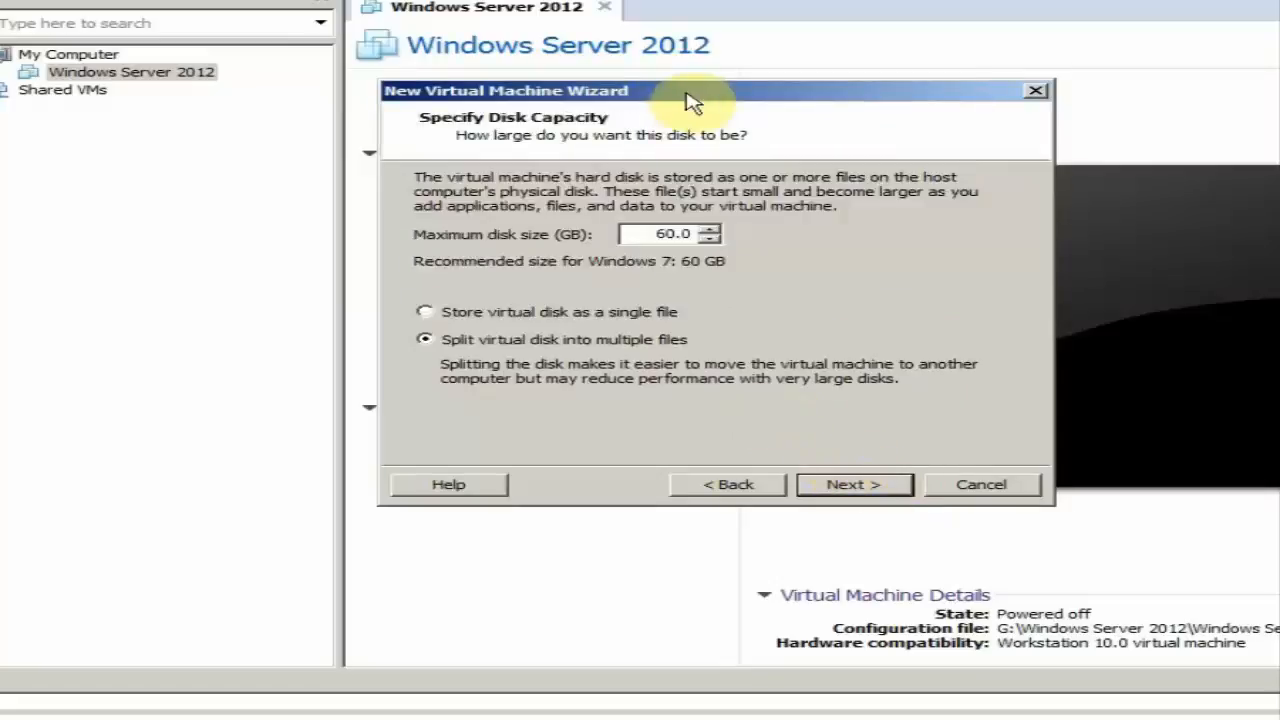
Shift the wizard window slightly and select the maximum disk size value for editing
left_click_drag(686, 95, 706, 99)
left_click_drag(665, 239, 803, 273)
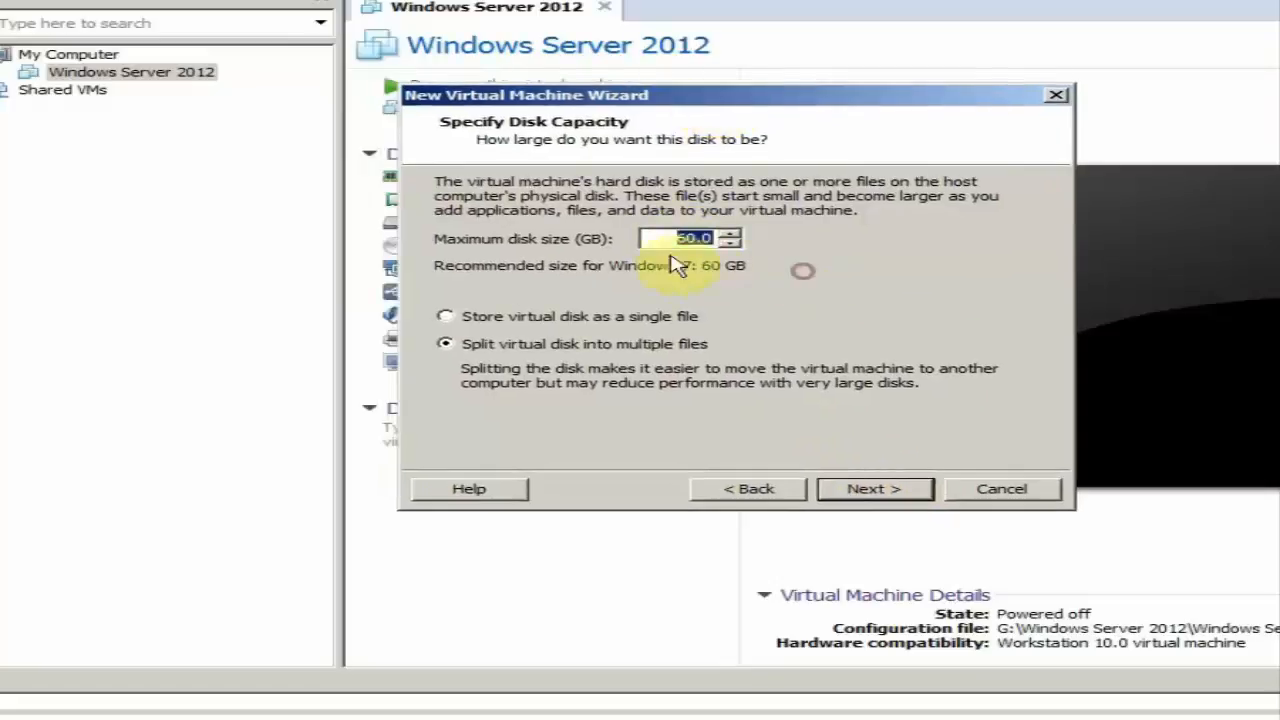
left_click(667, 238)
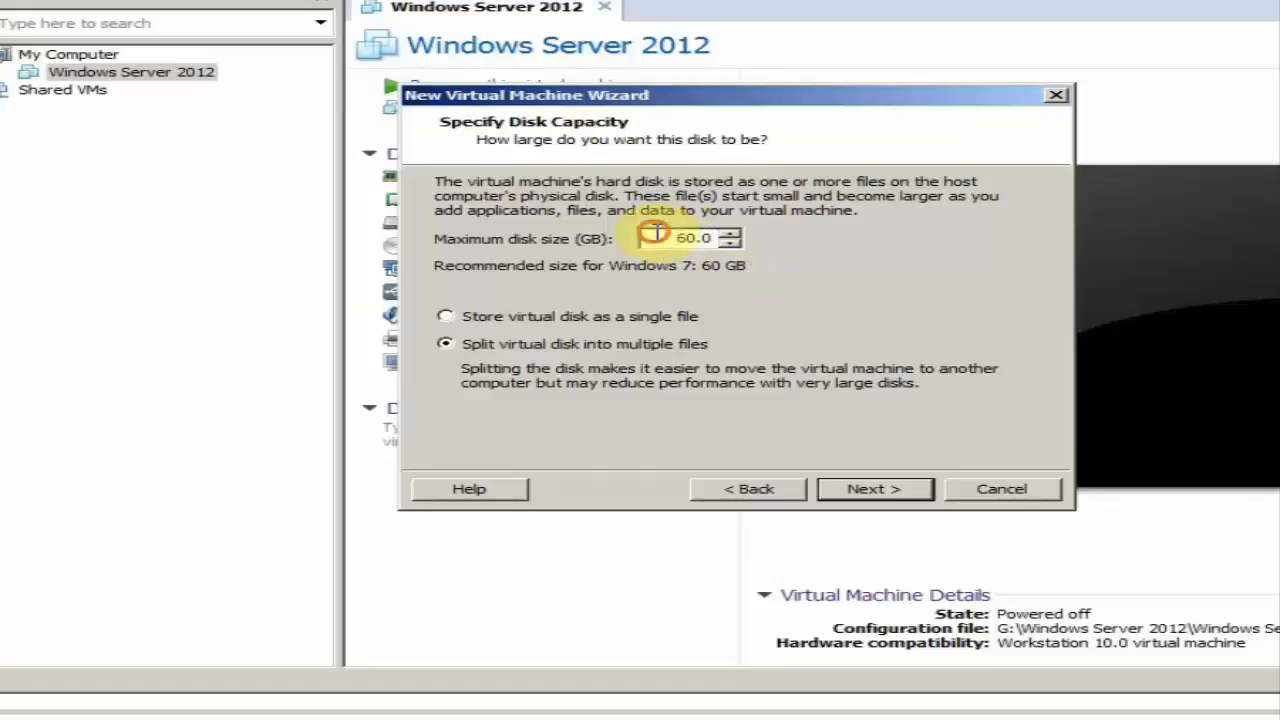
left_click_drag(664, 238, 755, 247)
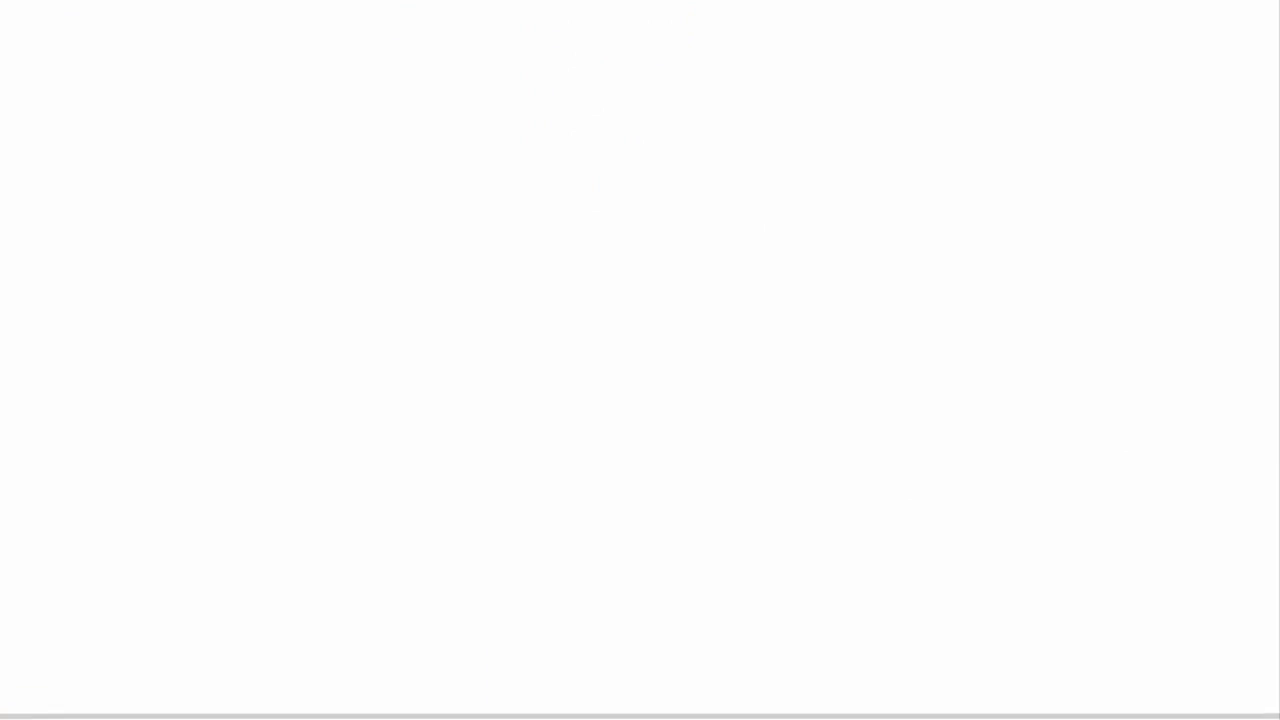
Switch to File Explorer and check the capacity and free space of Local Disk (G:) in its properties
left_click(19, 28)
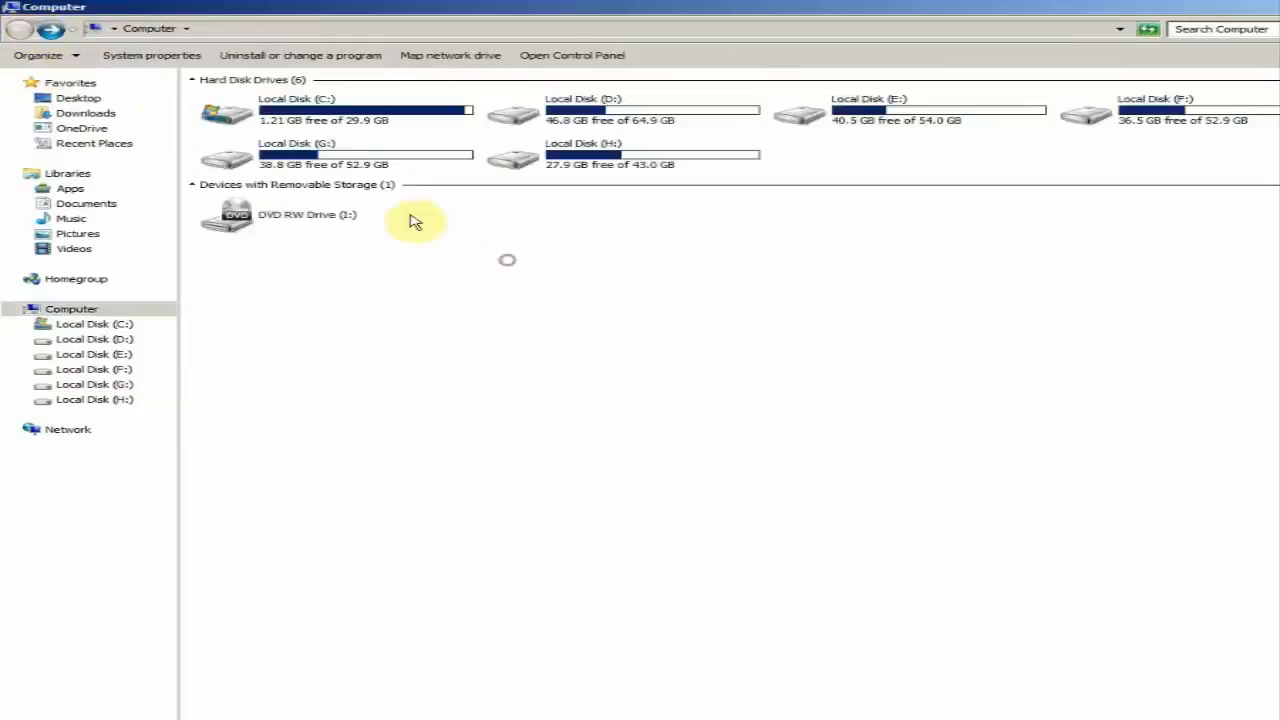
right_click(317, 163)
left_click(428, 410)
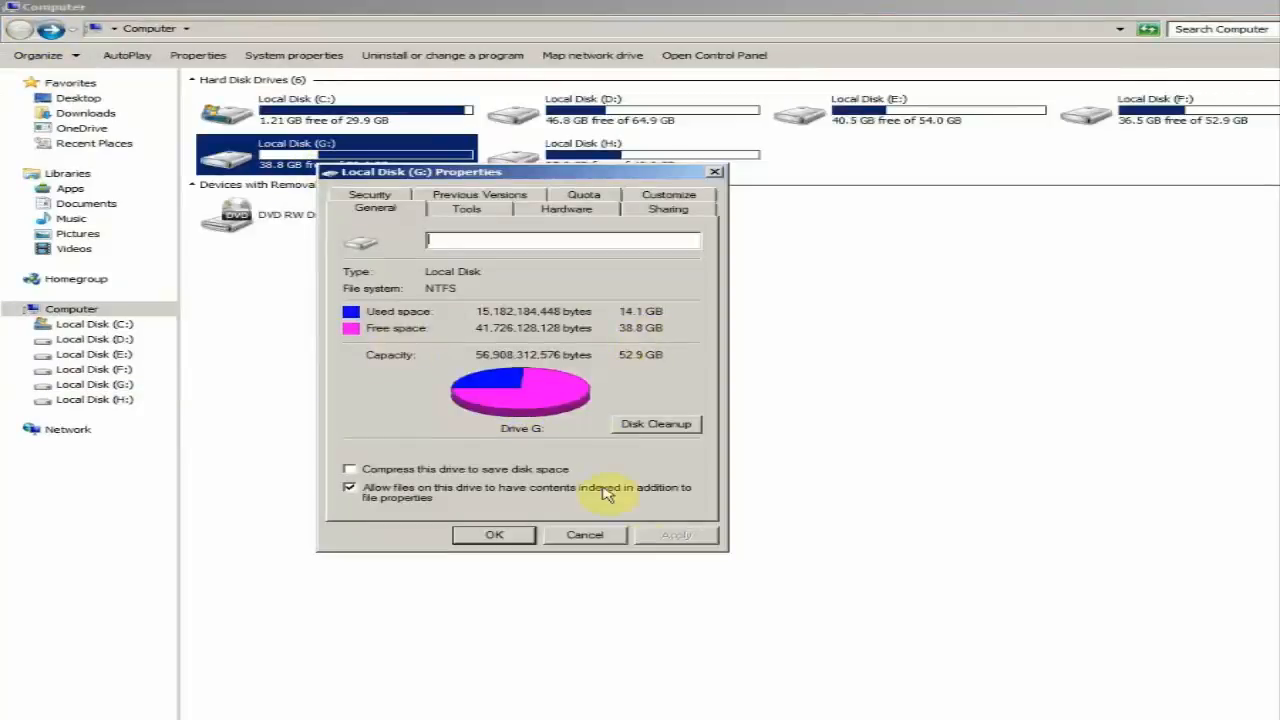
left_click(608, 536)
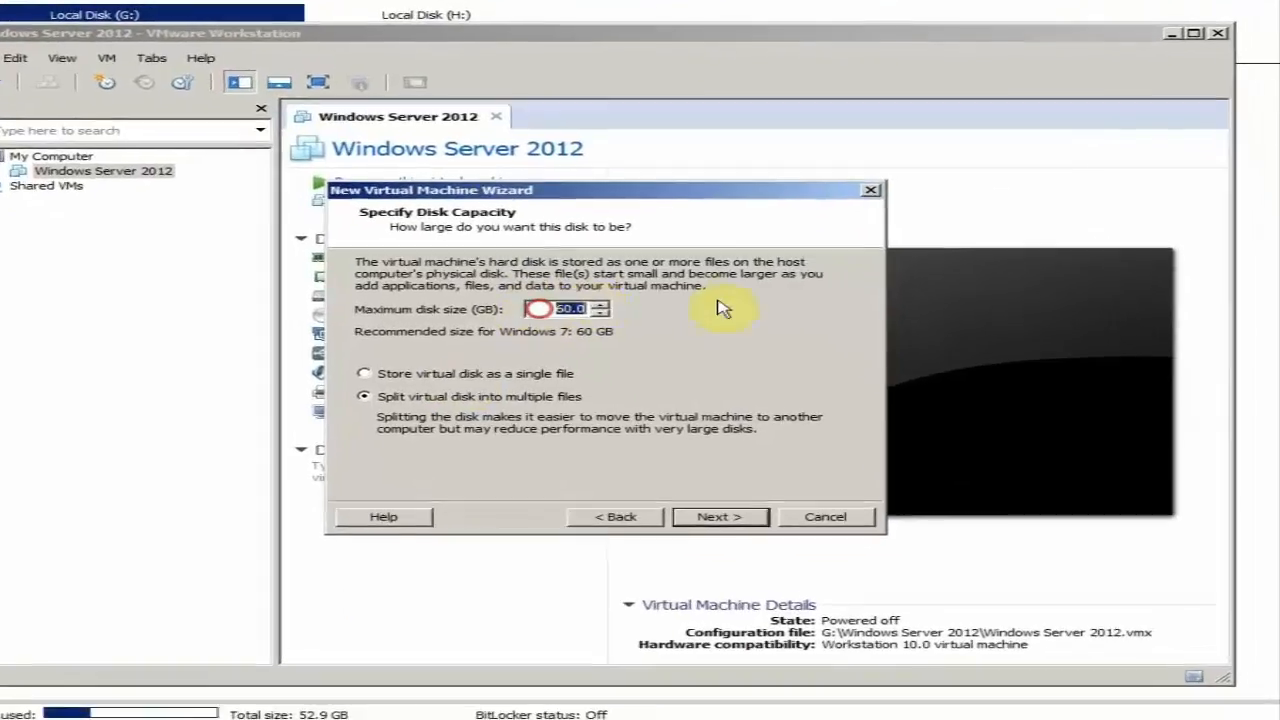
Return to VMware Workstation, set the maximum disk size to 20 GB and store the virtual disk as a single file
type("20")
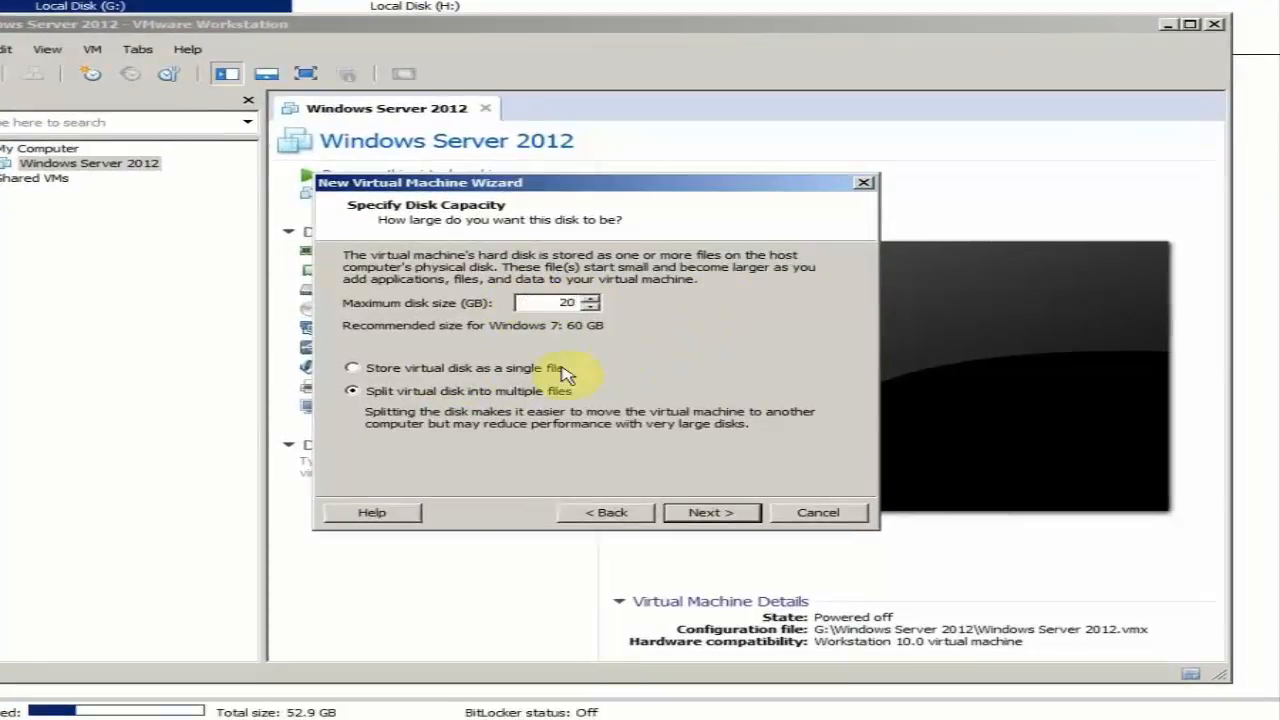
left_click(470, 370)
left_click(712, 514)
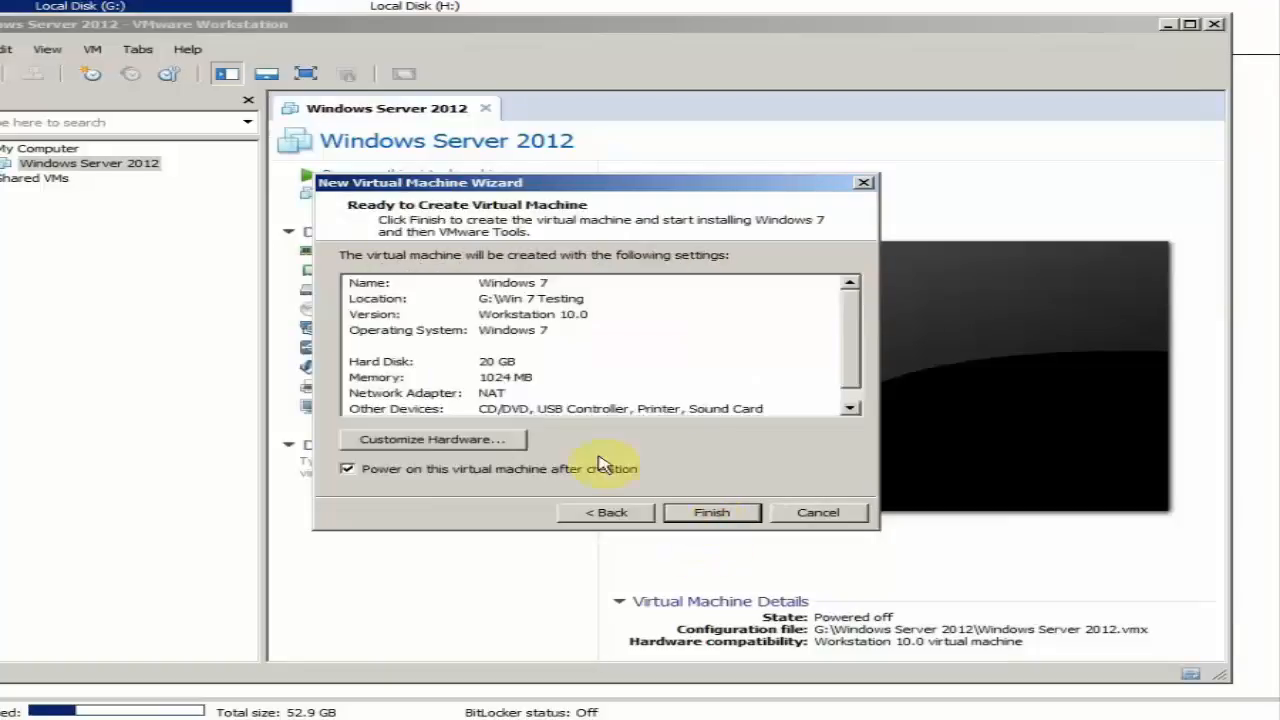
Review the hard disk and memory settings in the summary and create the Windows 7 virtual machine
left_click(590, 366)
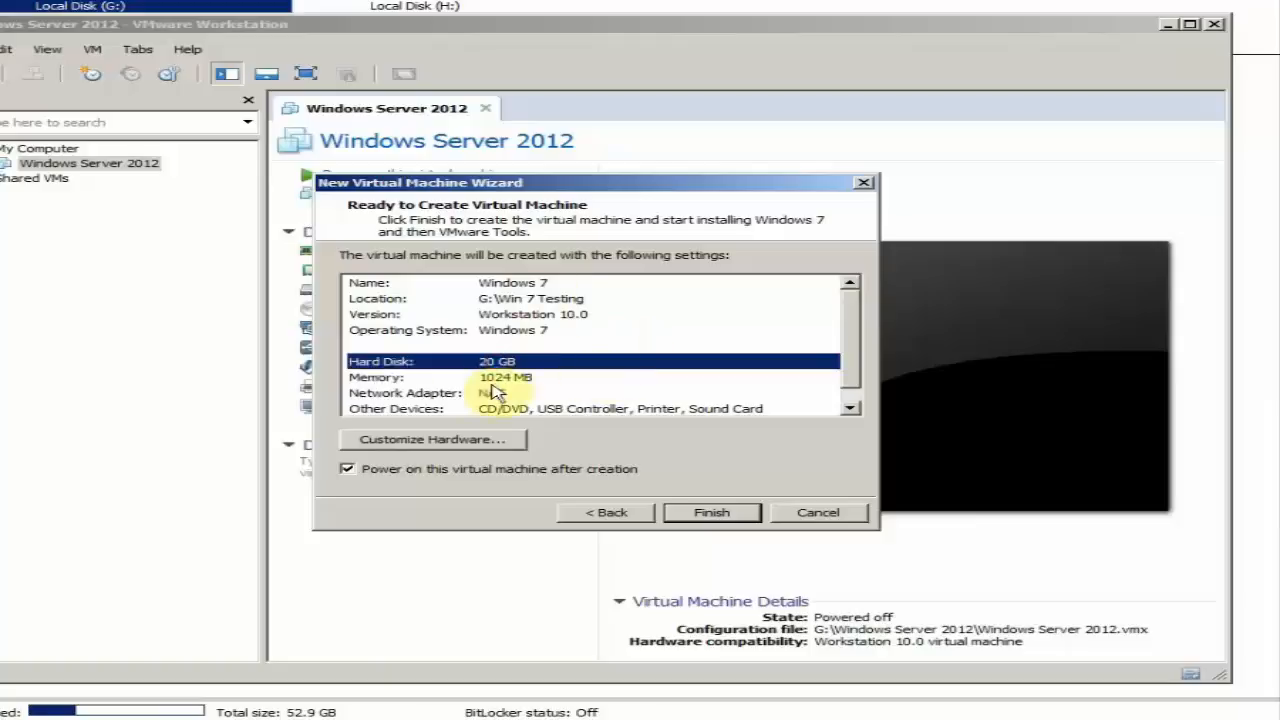
left_click(455, 379)
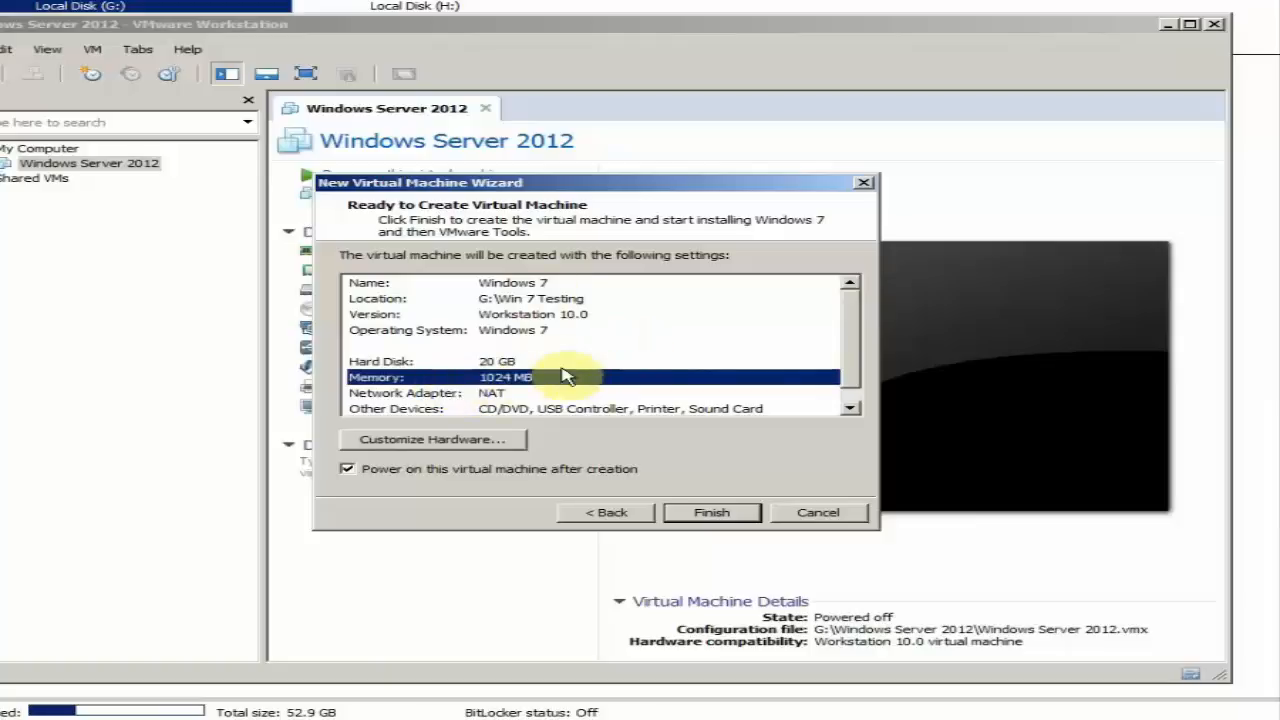
scroll(850, 355, "down", 1)
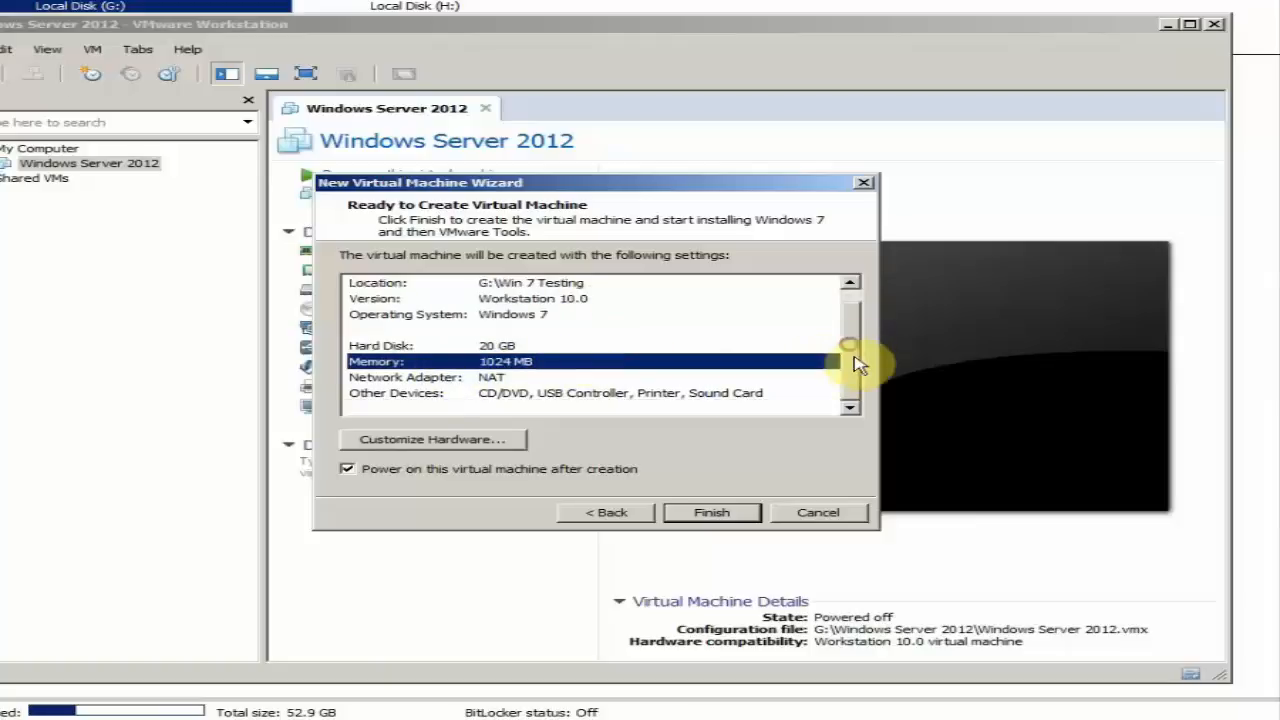
left_click(712, 512)
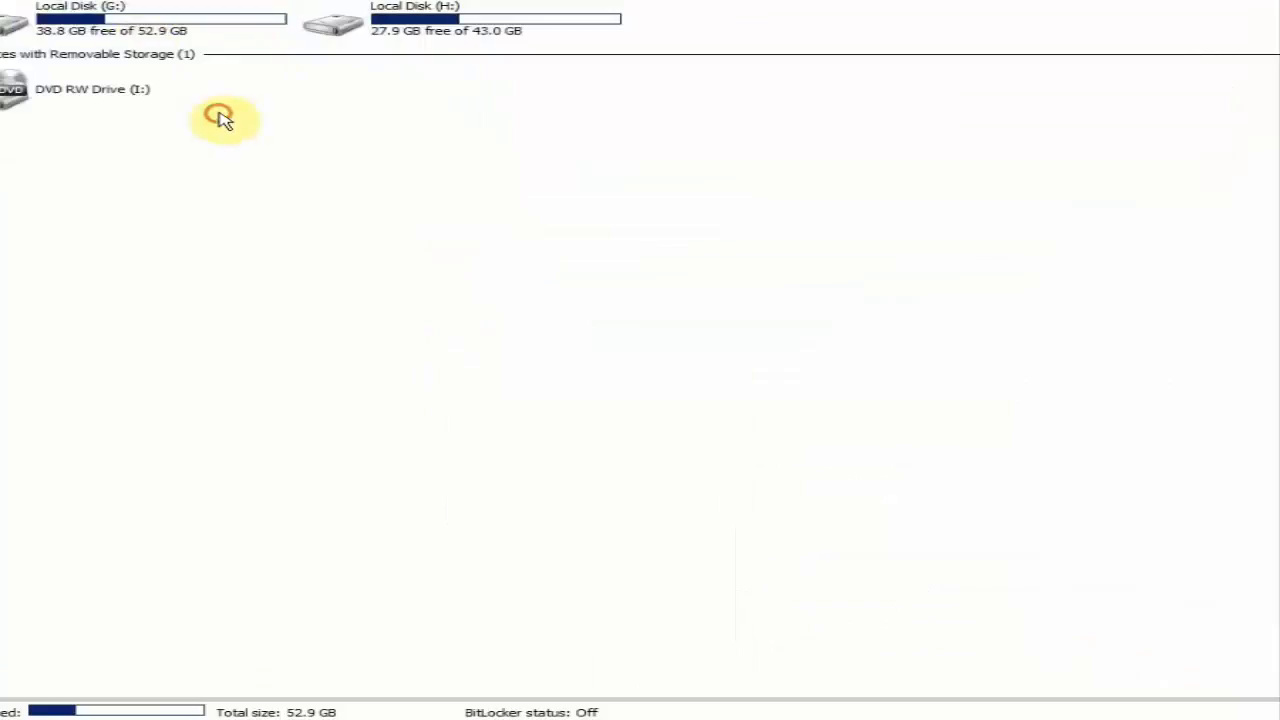
View the Windows Server 2012 virtual machine's overview and return to the running Windows 7 virtual machine
left_click(222, 118)
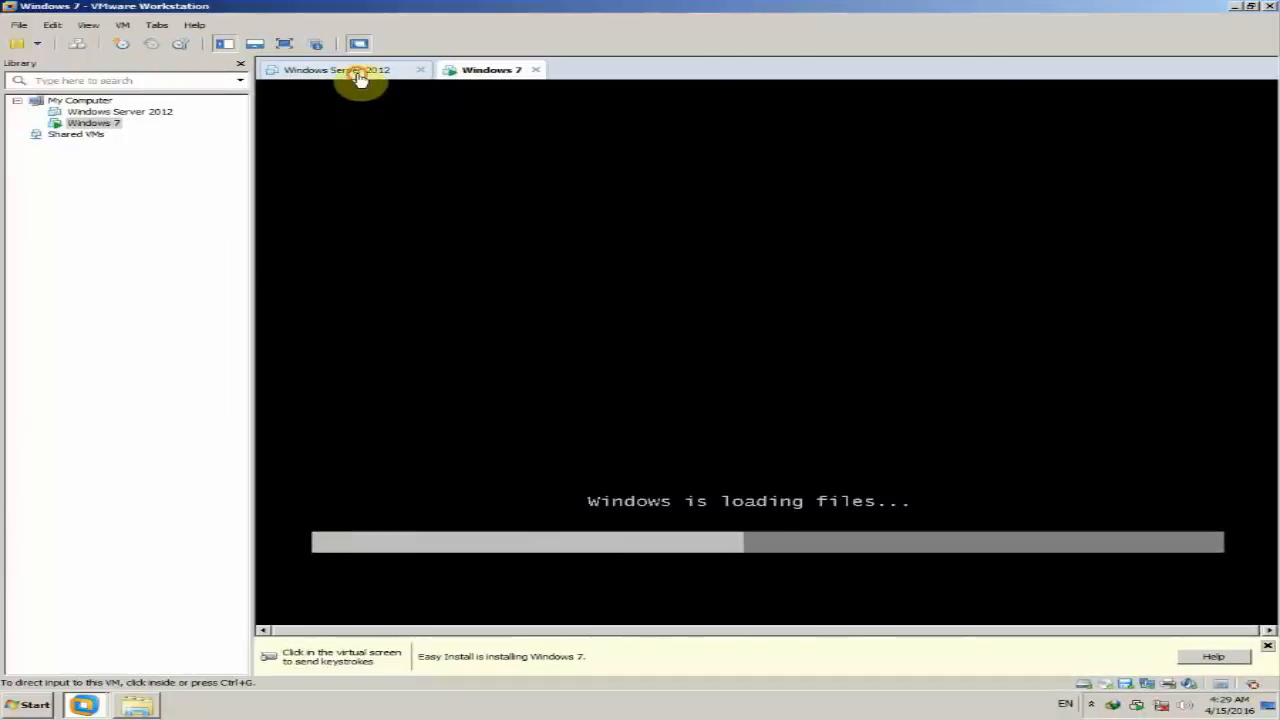
left_click(358, 76)
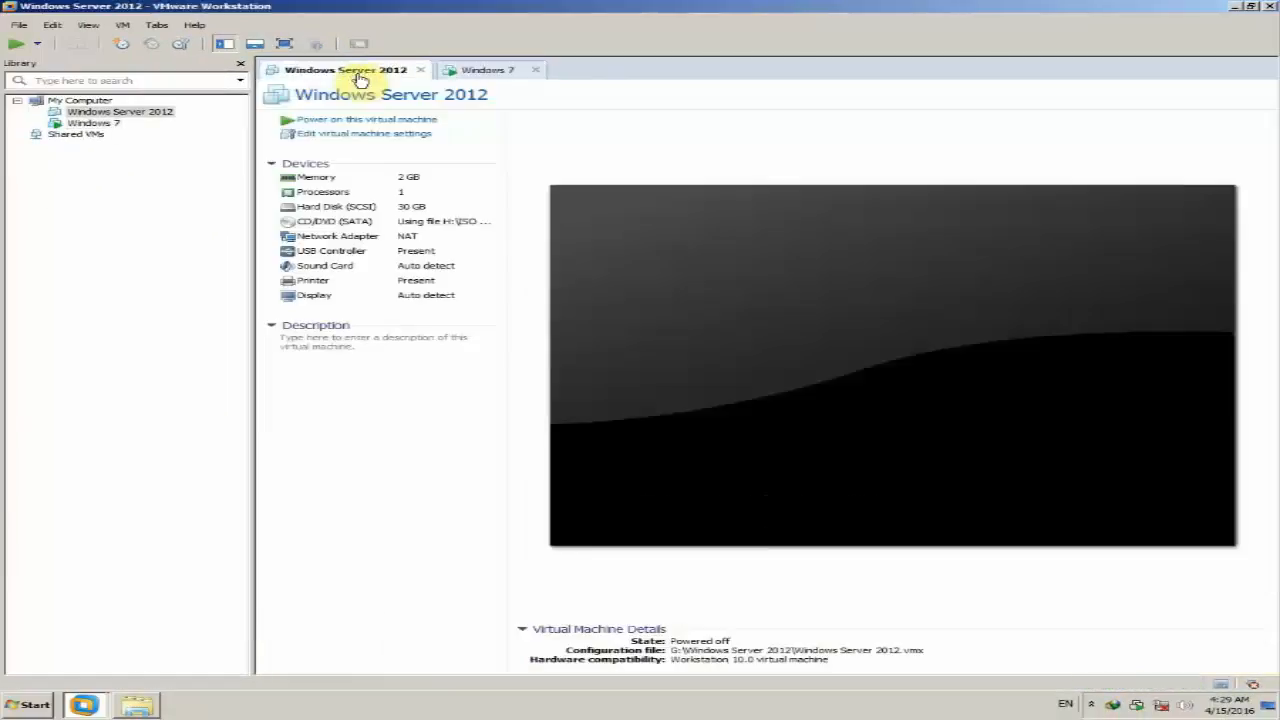
left_click(486, 72)
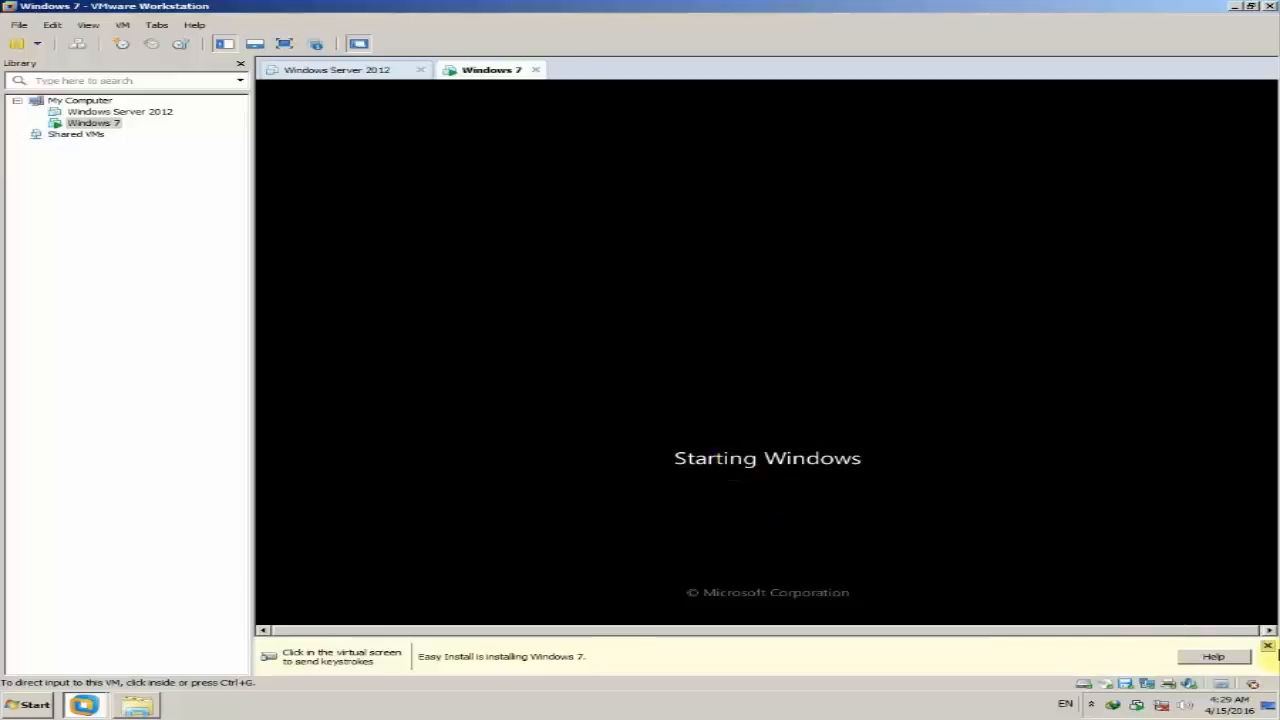
Dismiss the Easy Install notice and show the Windows 7 virtual machine in full screen
left_click(1268, 651)
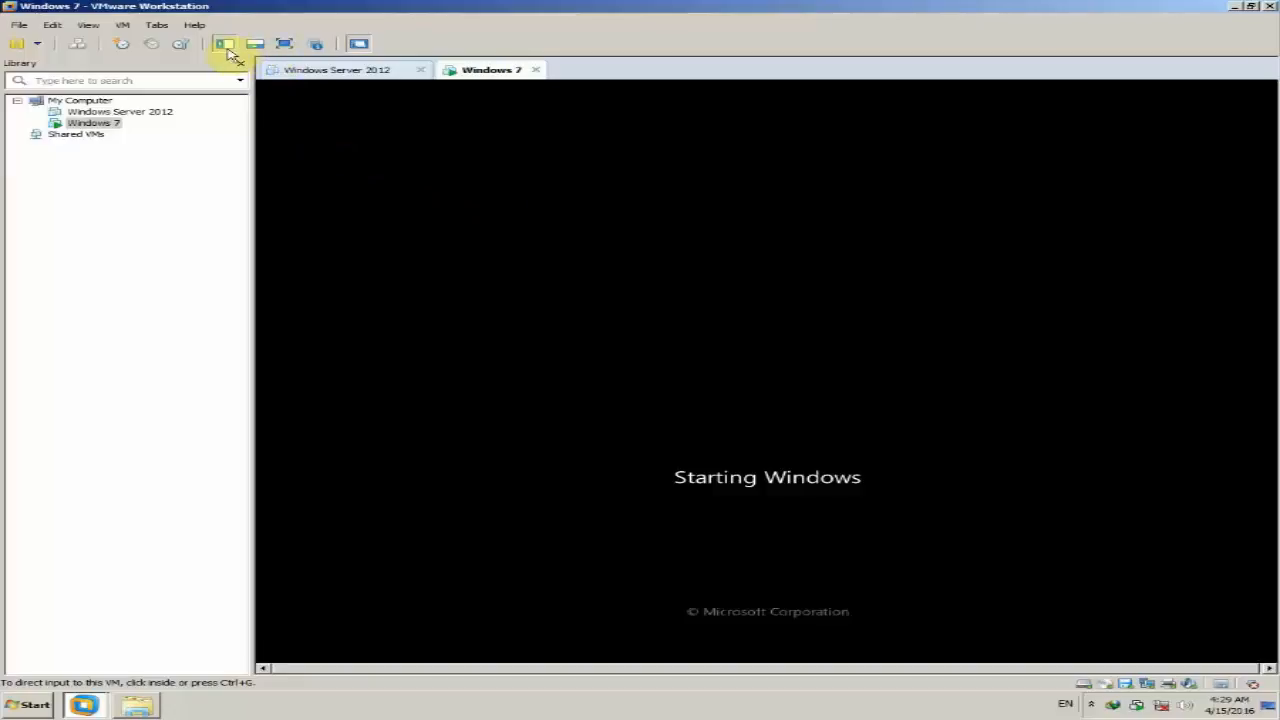
left_click(285, 45)
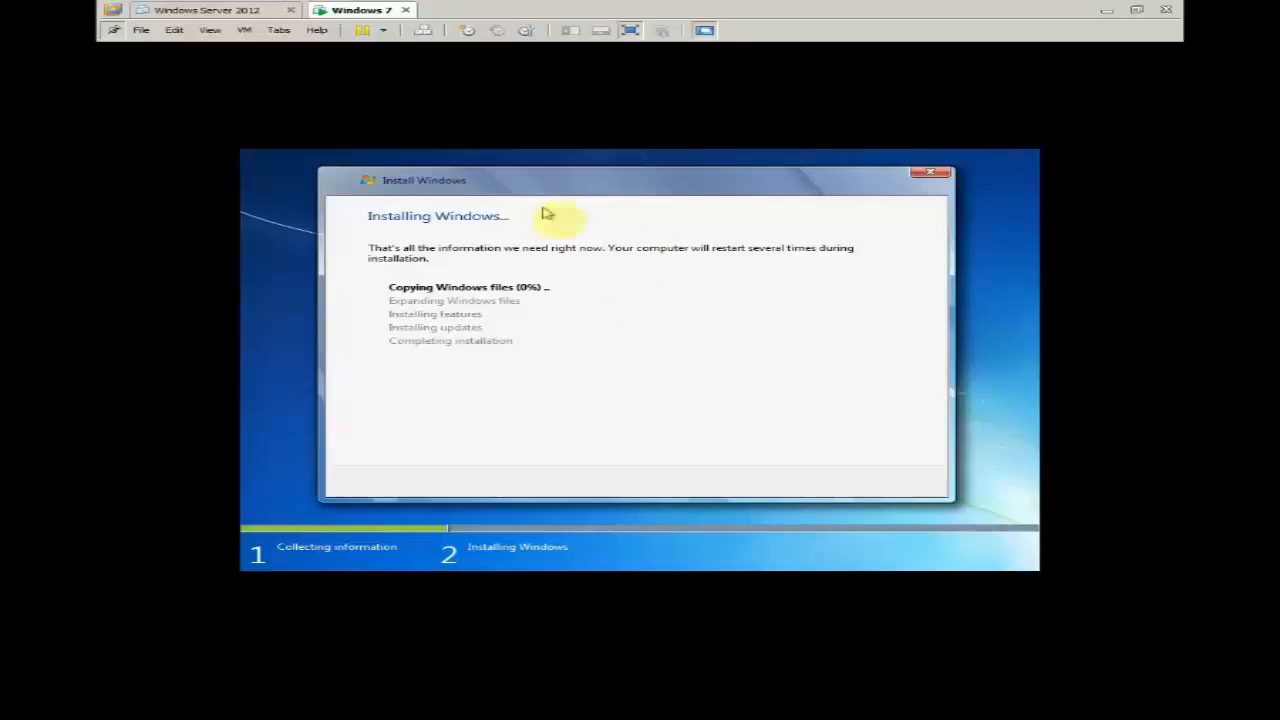
left_click(576, 194)
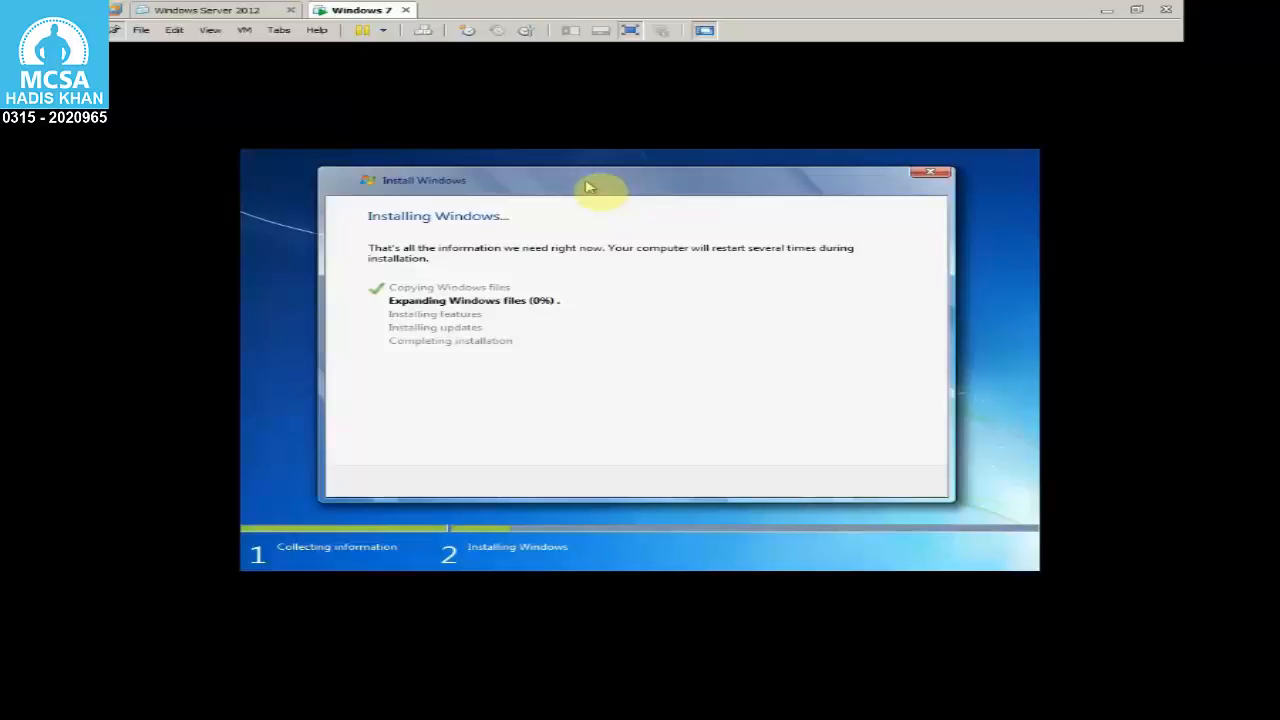
Exit full screen mode and close the open Windows Server 2012 virtual machine view
left_click(630, 31)
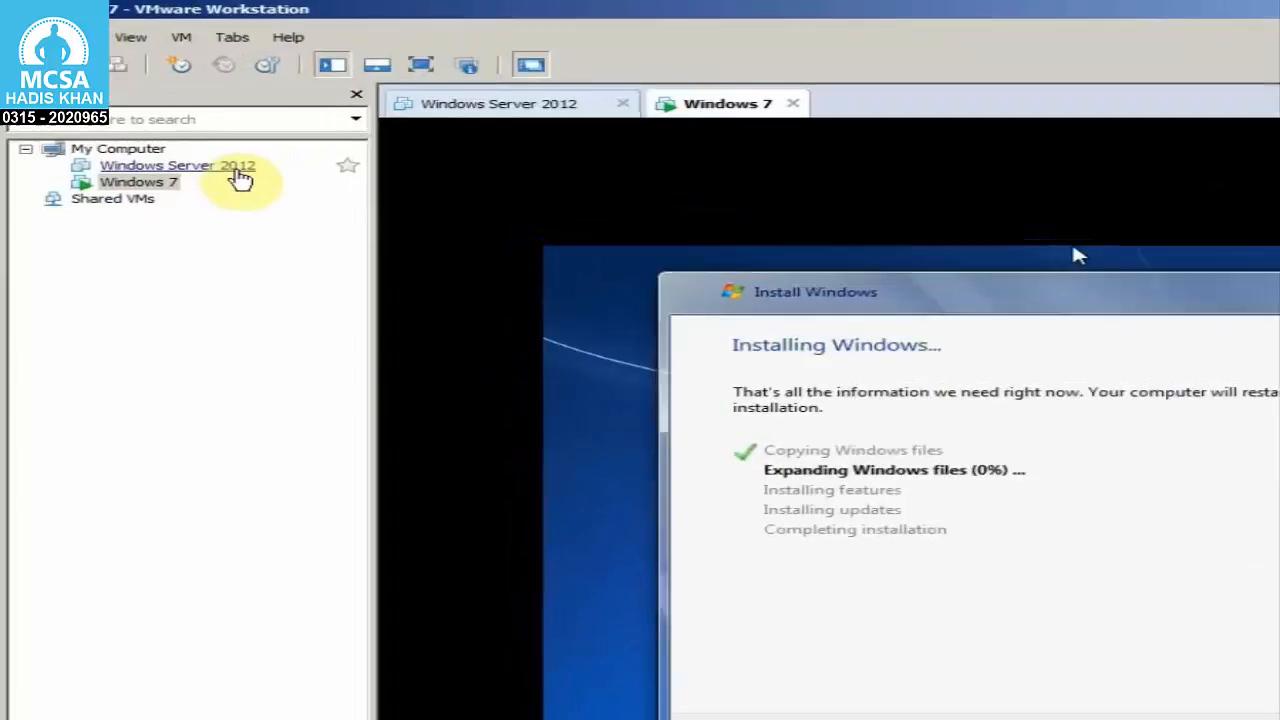
left_click(377, 83)
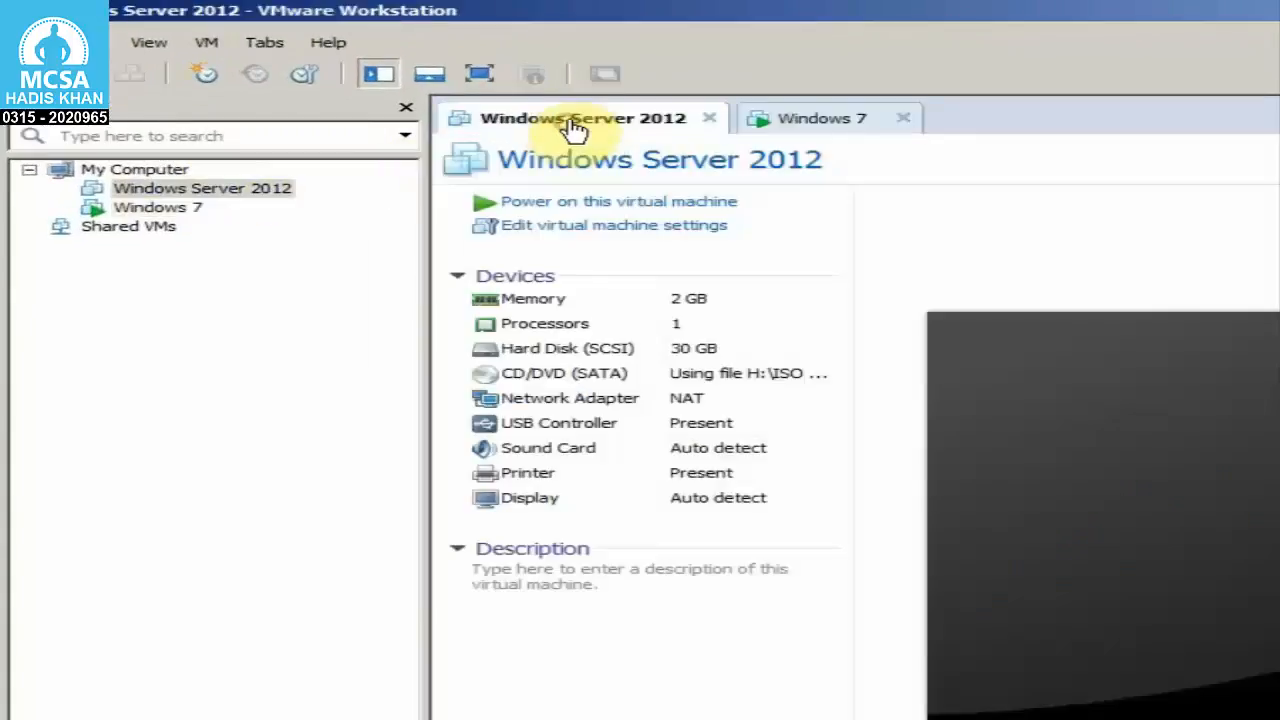
left_click(709, 118)
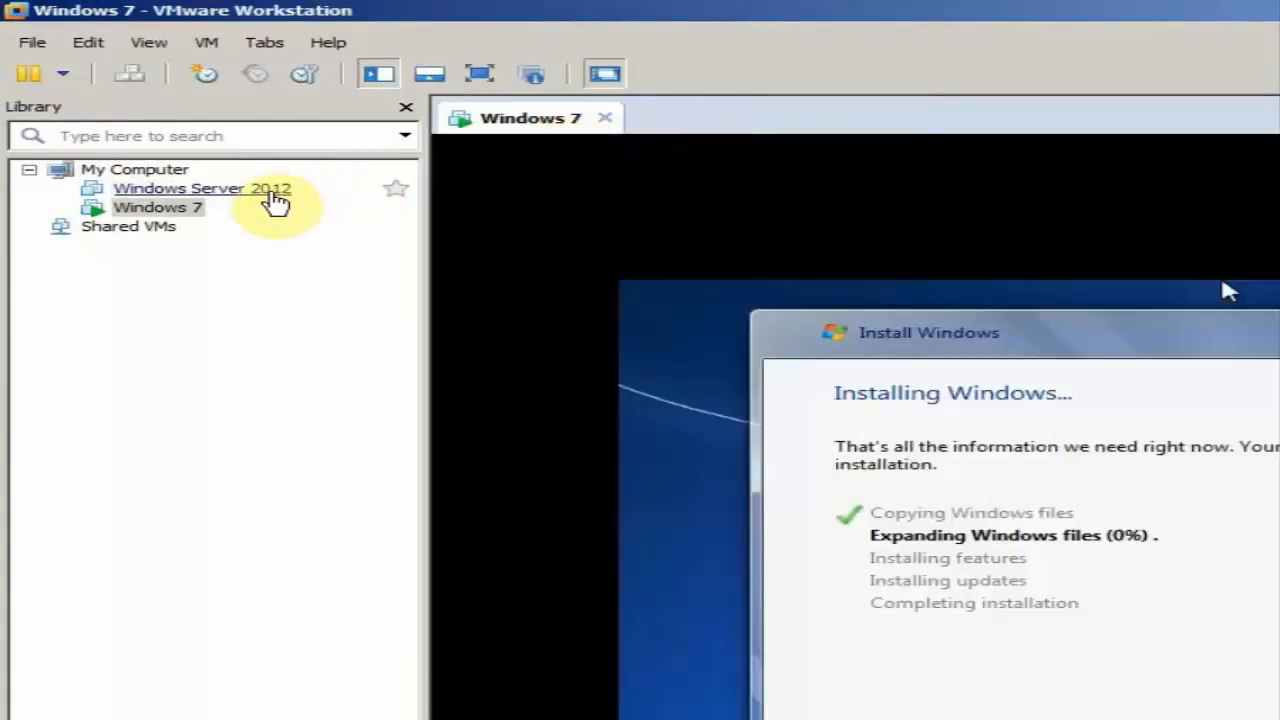
Open the Windows Server 2012 virtual machine and alternate between its overview and the running Windows 7 installation
left_click(280, 200)
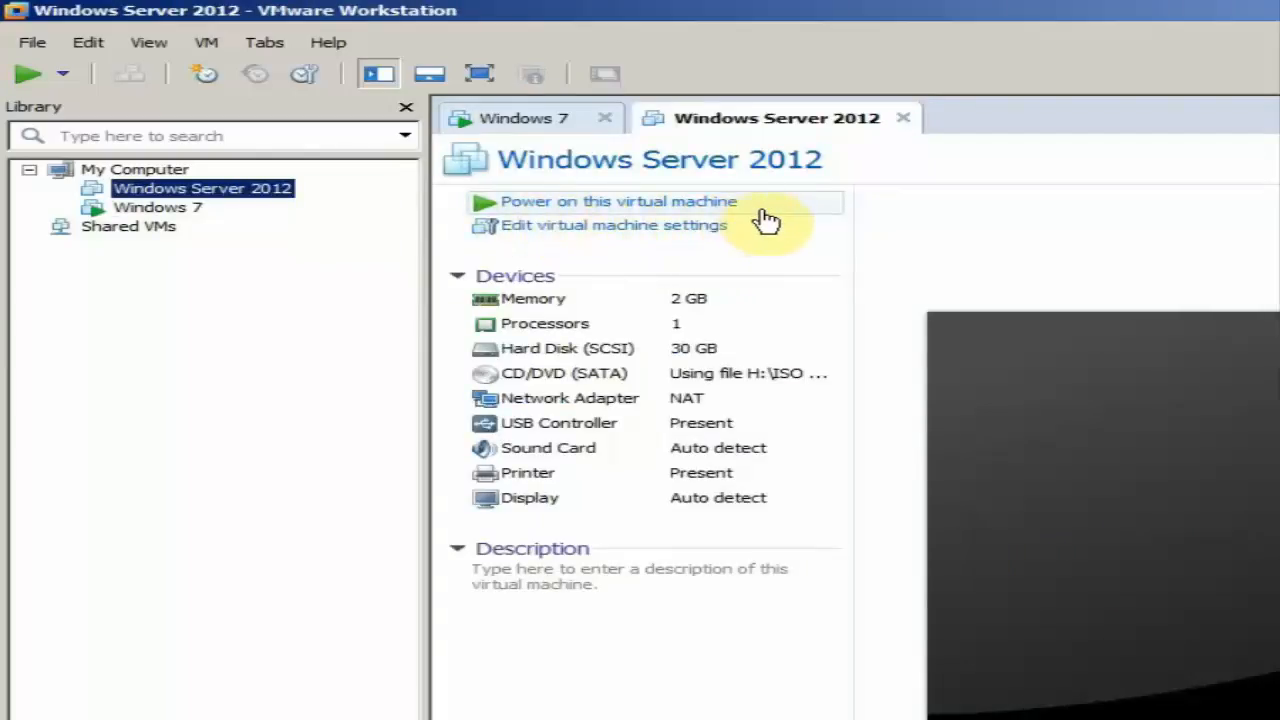
left_click(741, 122)
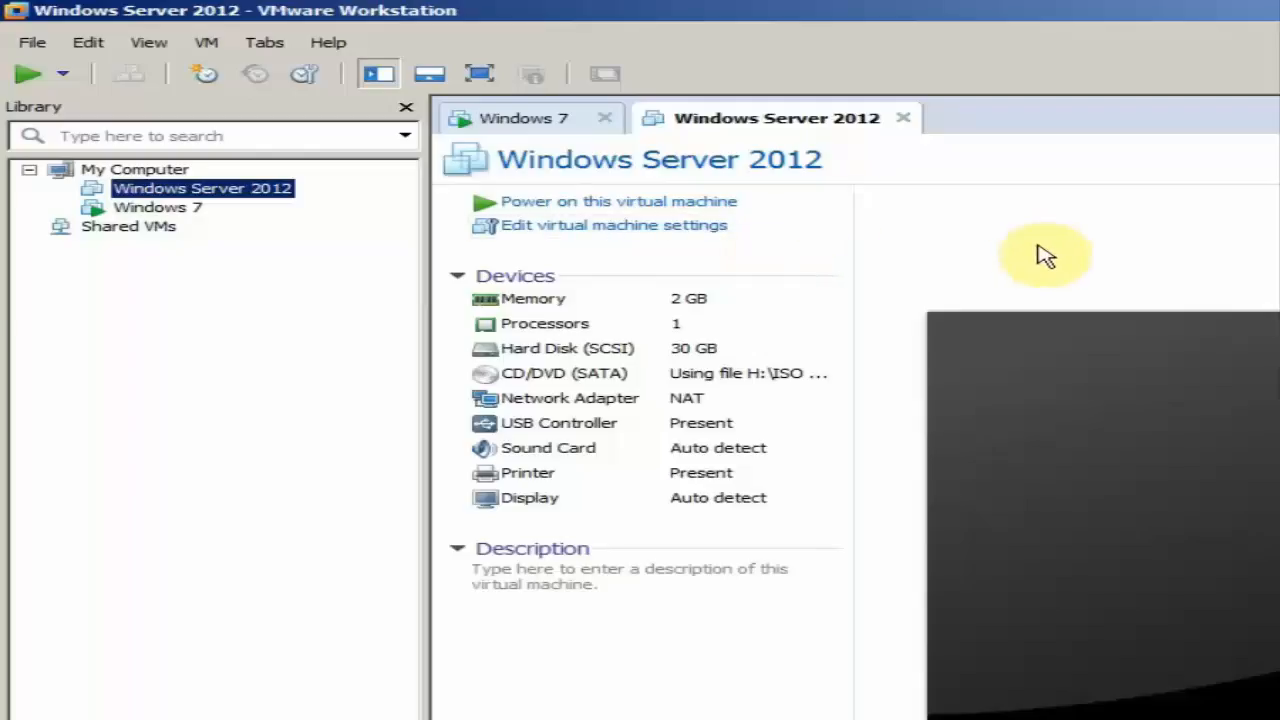
left_click(540, 135)
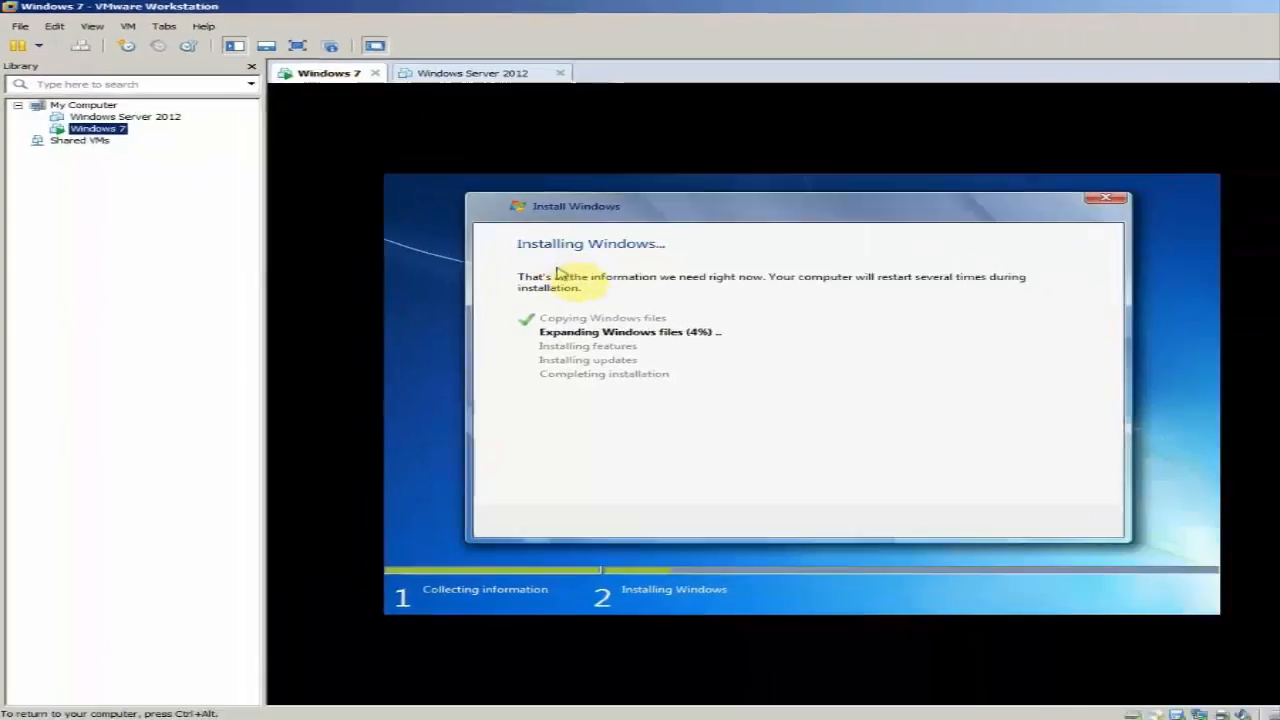
left_click(445, 70)
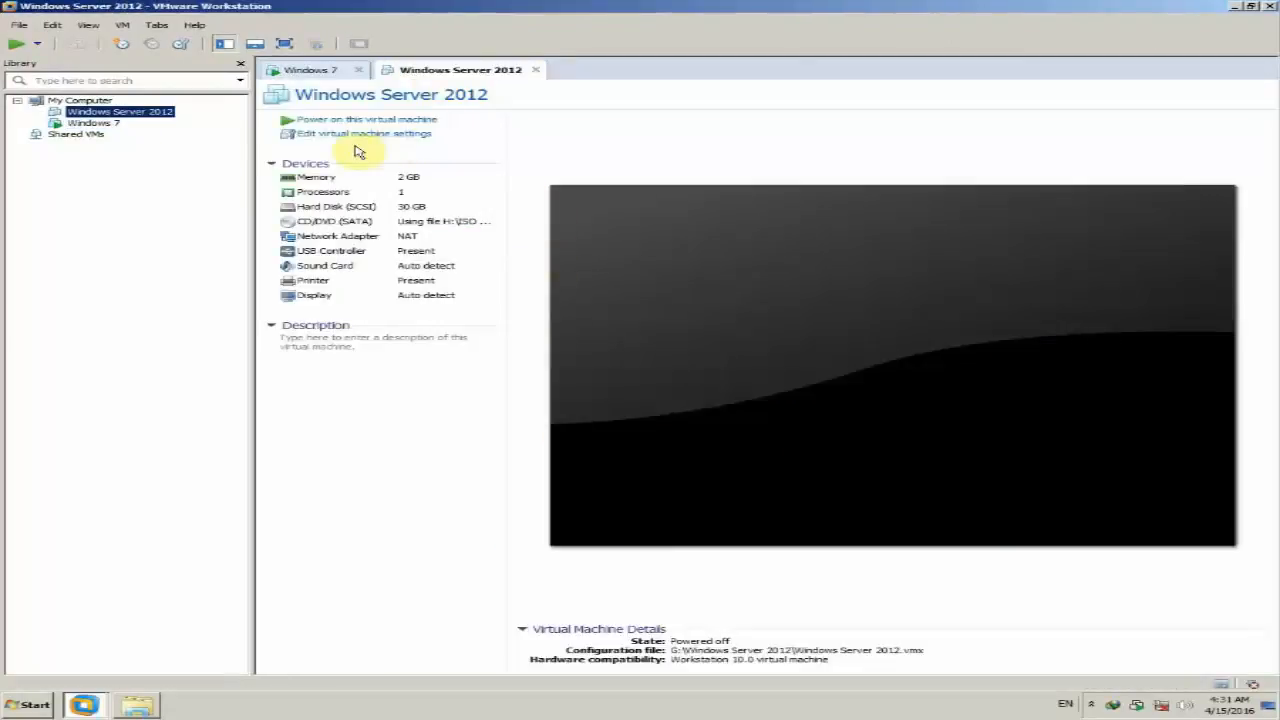
left_click(325, 78)
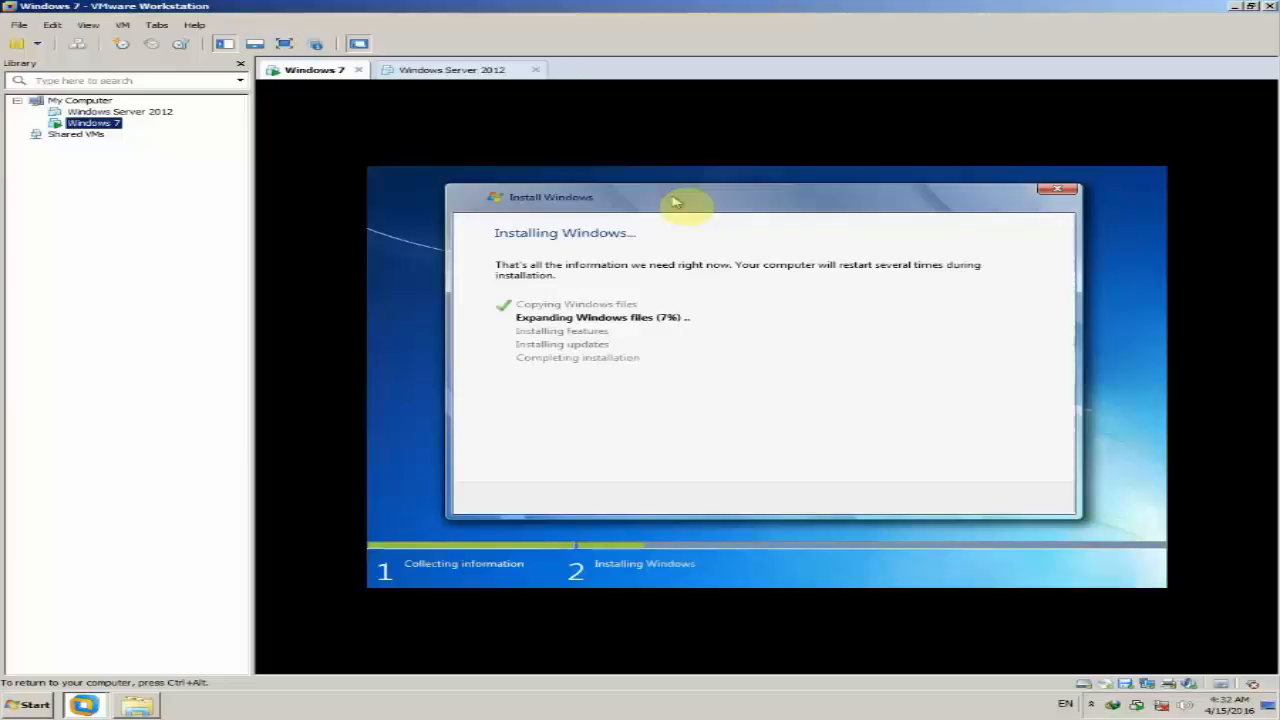
left_click(510, 70)
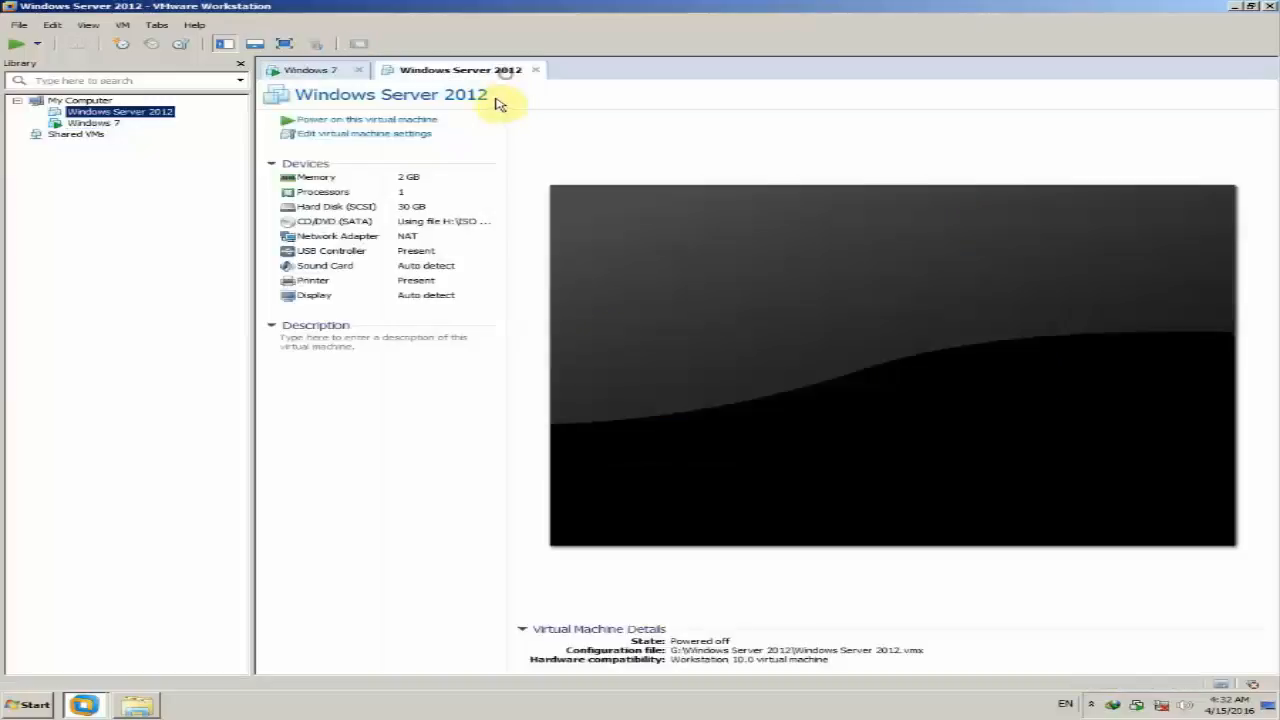
left_click(310, 74)
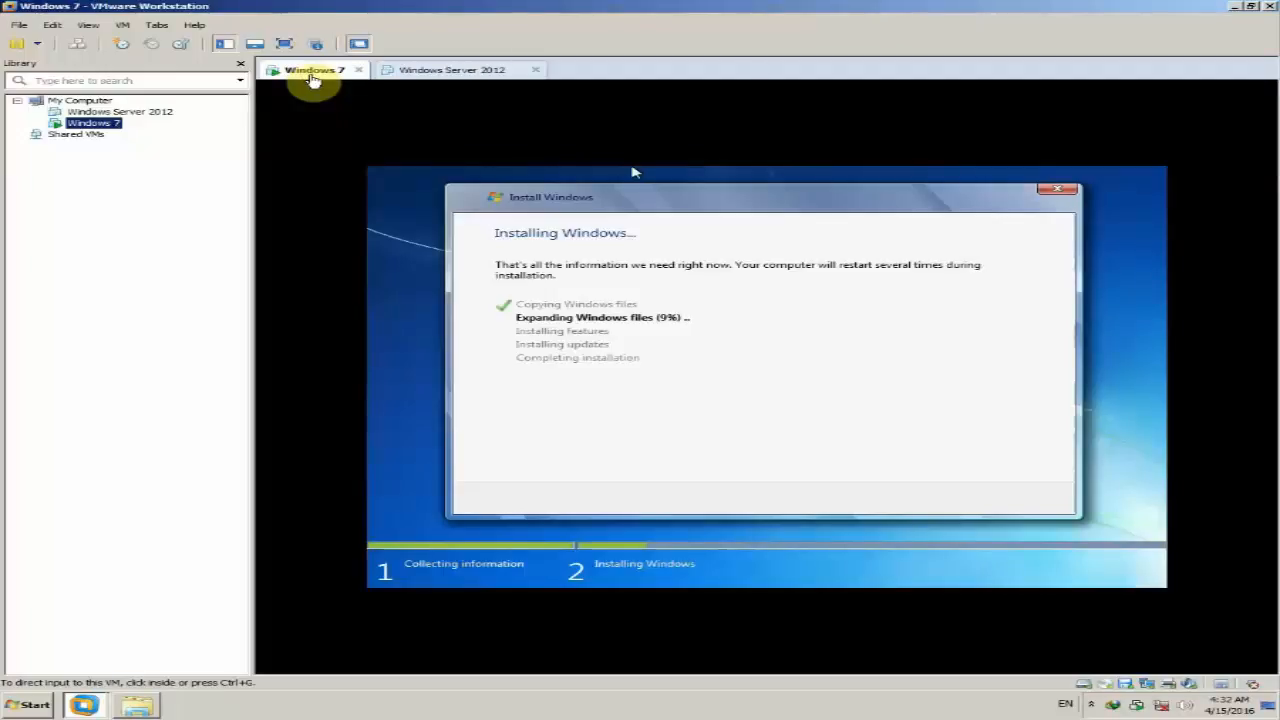
left_click(478, 69)
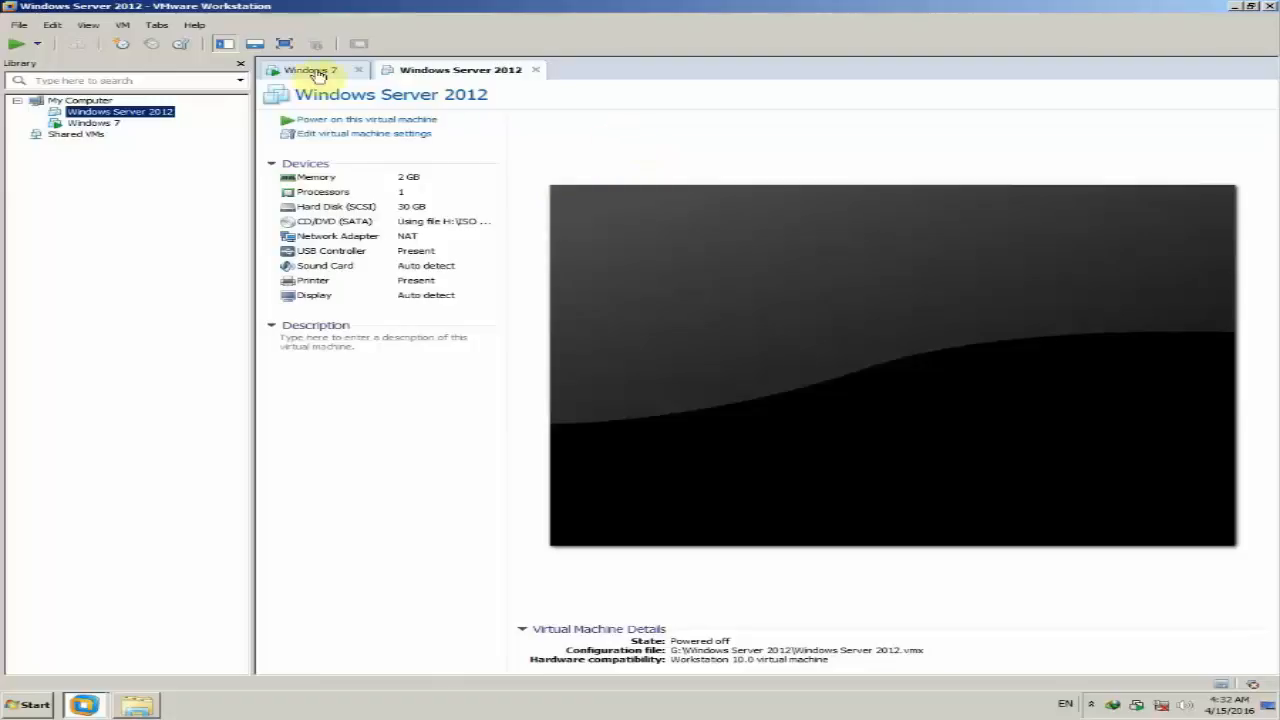
left_click(310, 70)
left_click(799, 344)
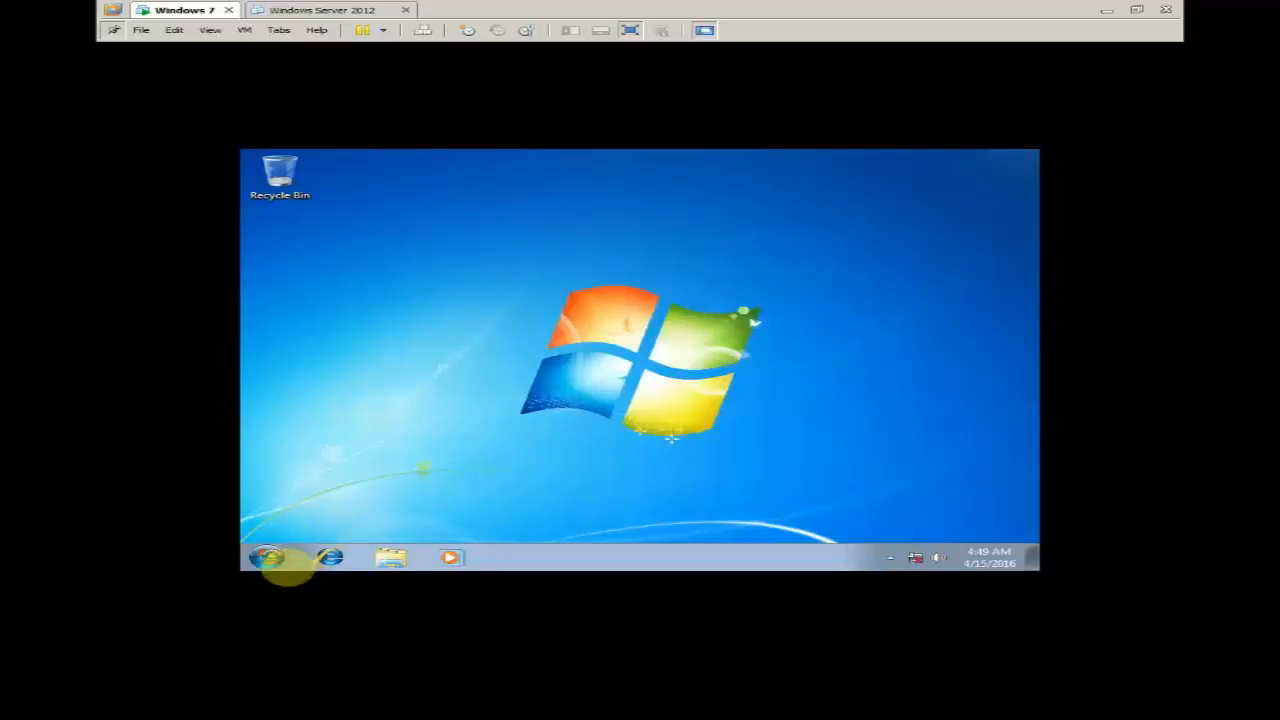
Open Computer in the Windows 7 guest and examine the capacity of Local Disk (C:)
left_click(267, 558)
left_click(267, 558)
left_click(267, 558)
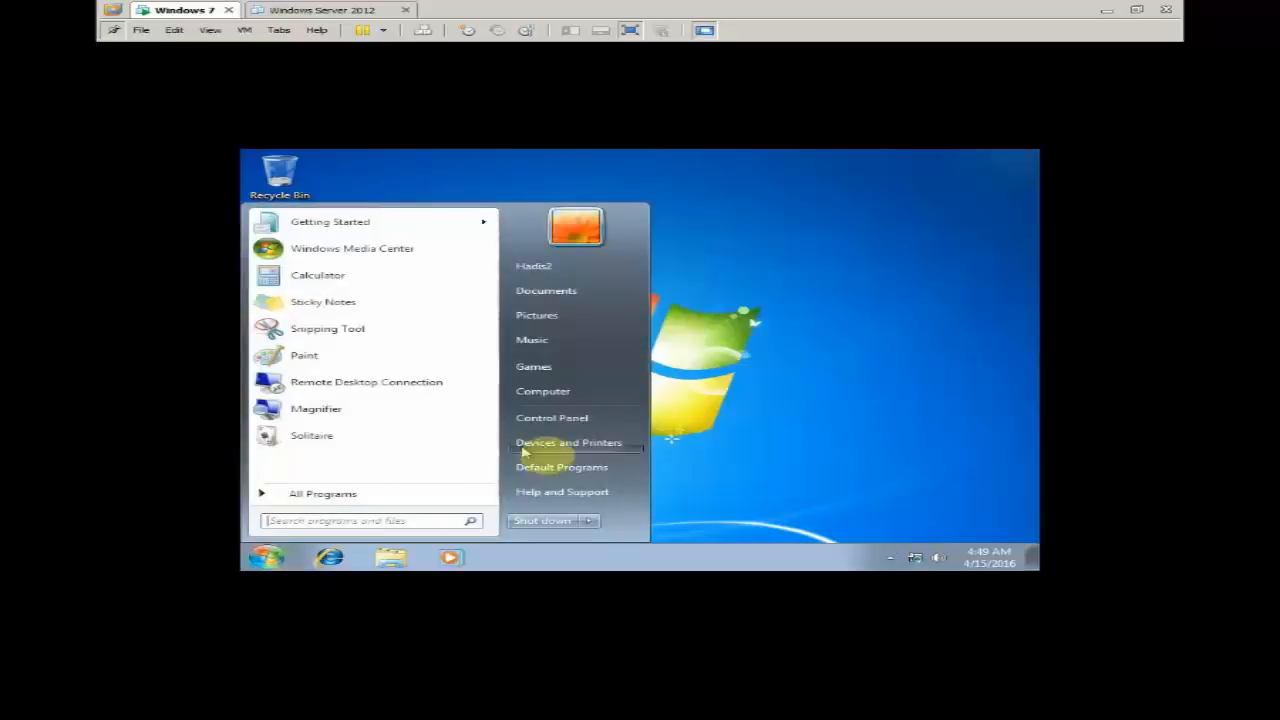
left_click(545, 391)
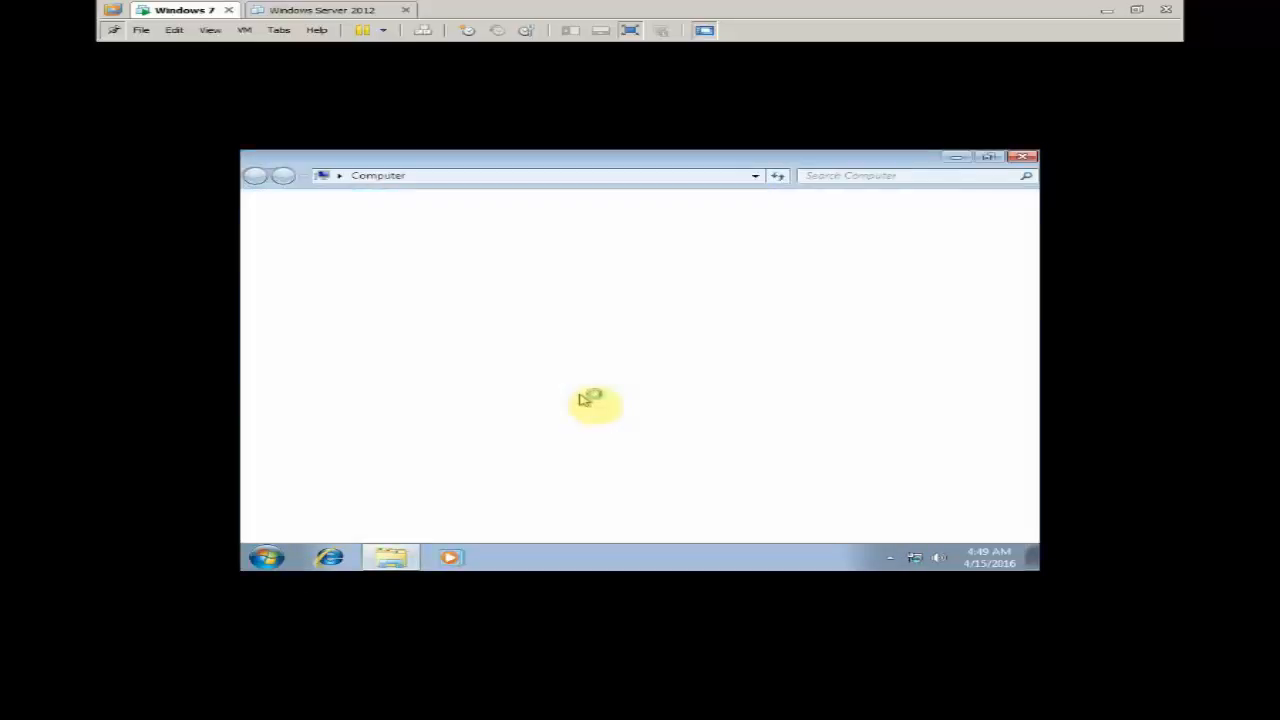
left_click(555, 268)
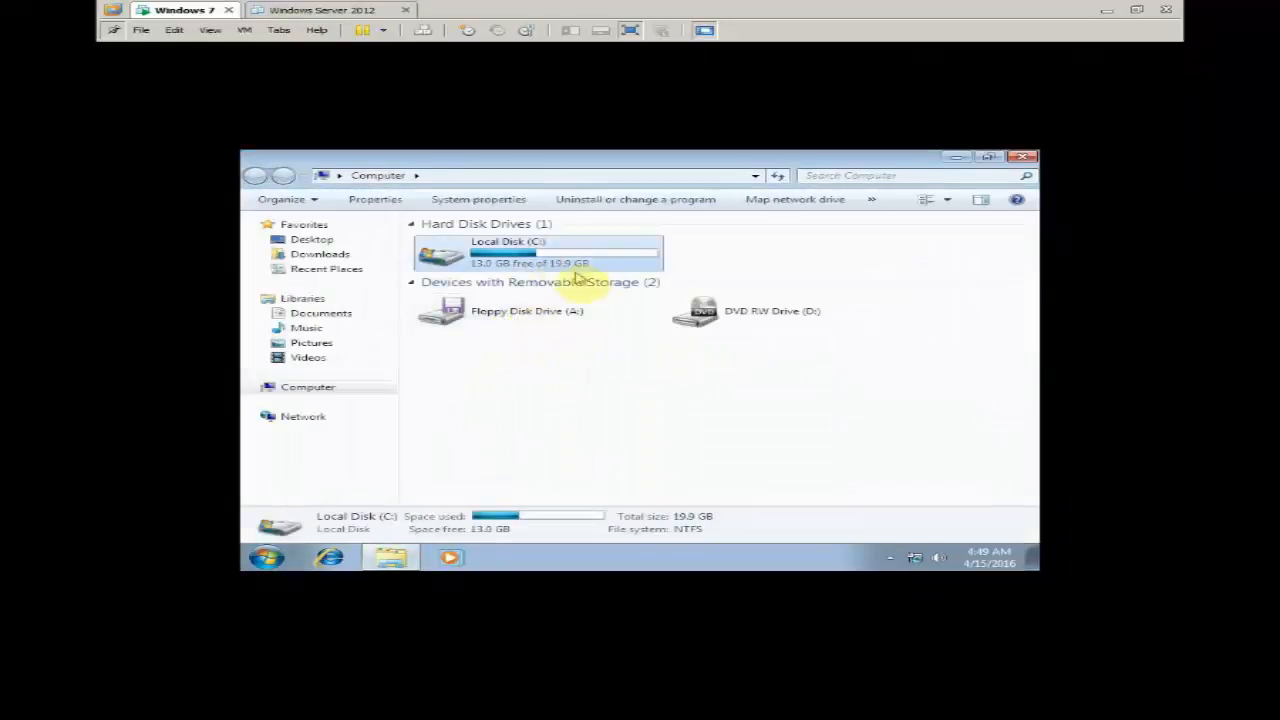
left_click(709, 263)
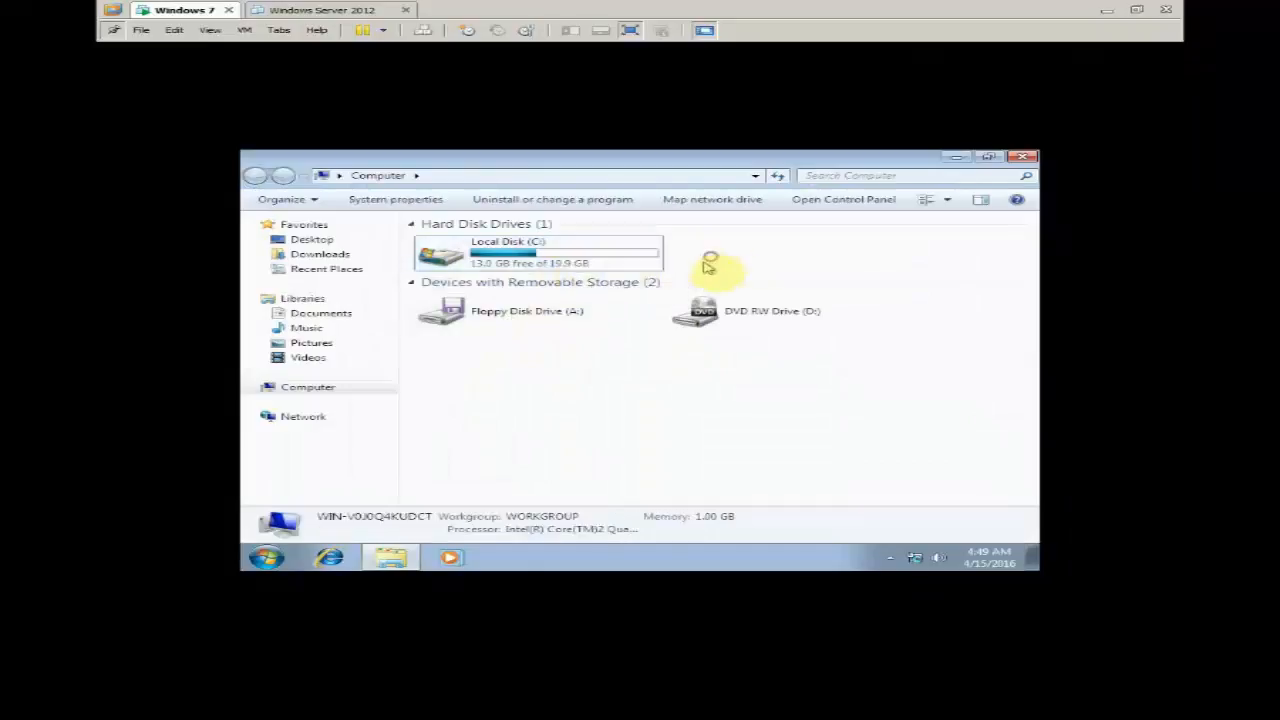
Exit full screen mode and move the VMware Workstation window below the host computer's list of hard drives
left_click(1137, 10)
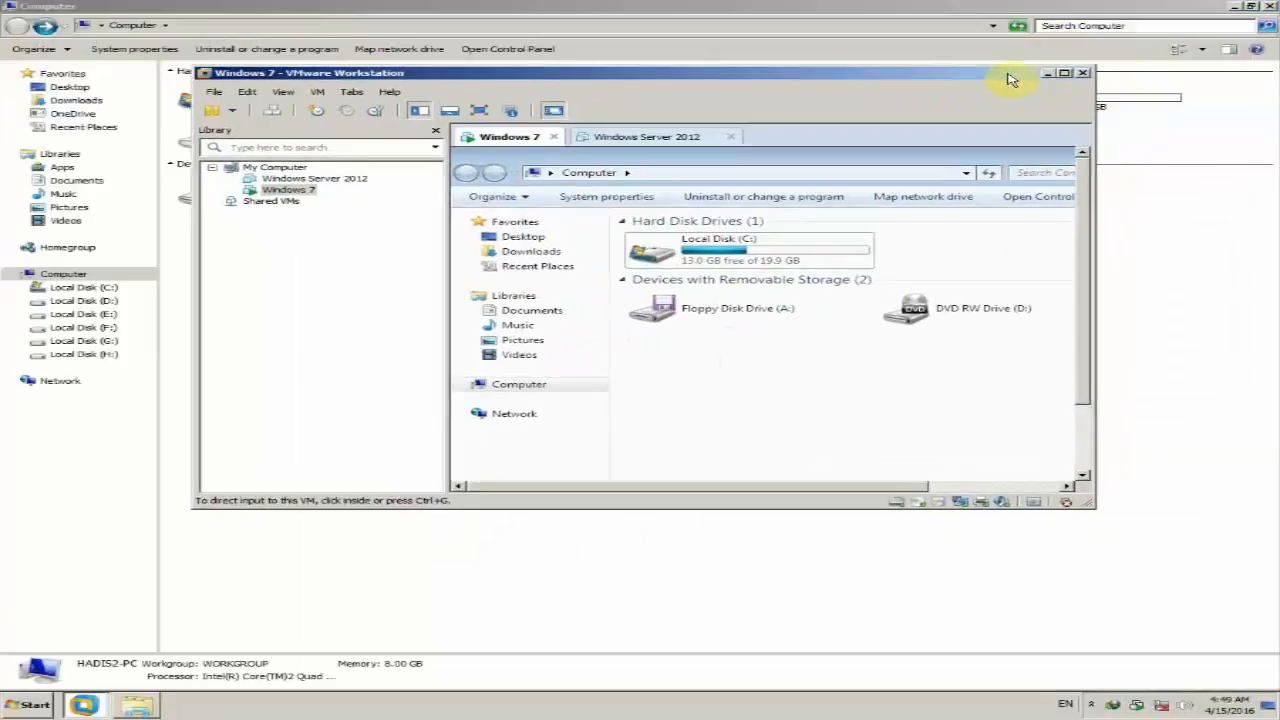
left_click_drag(1010, 78, 1058, 185)
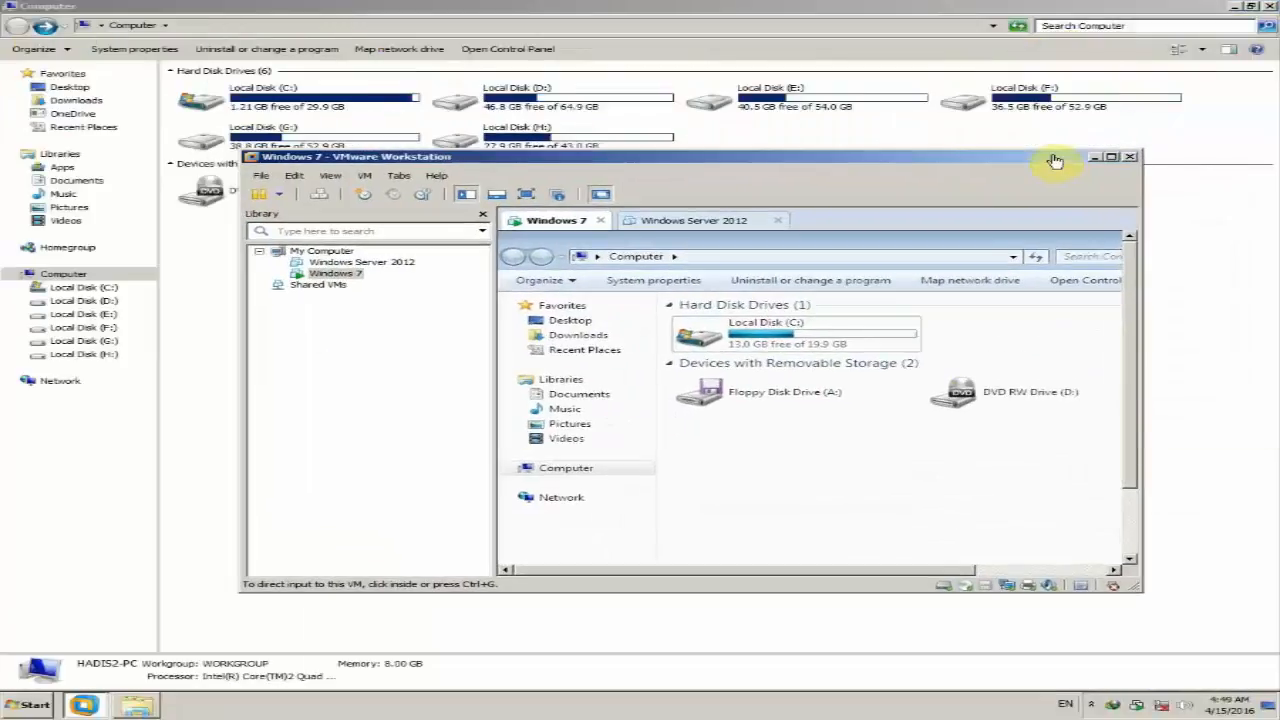
left_click(845, 493)
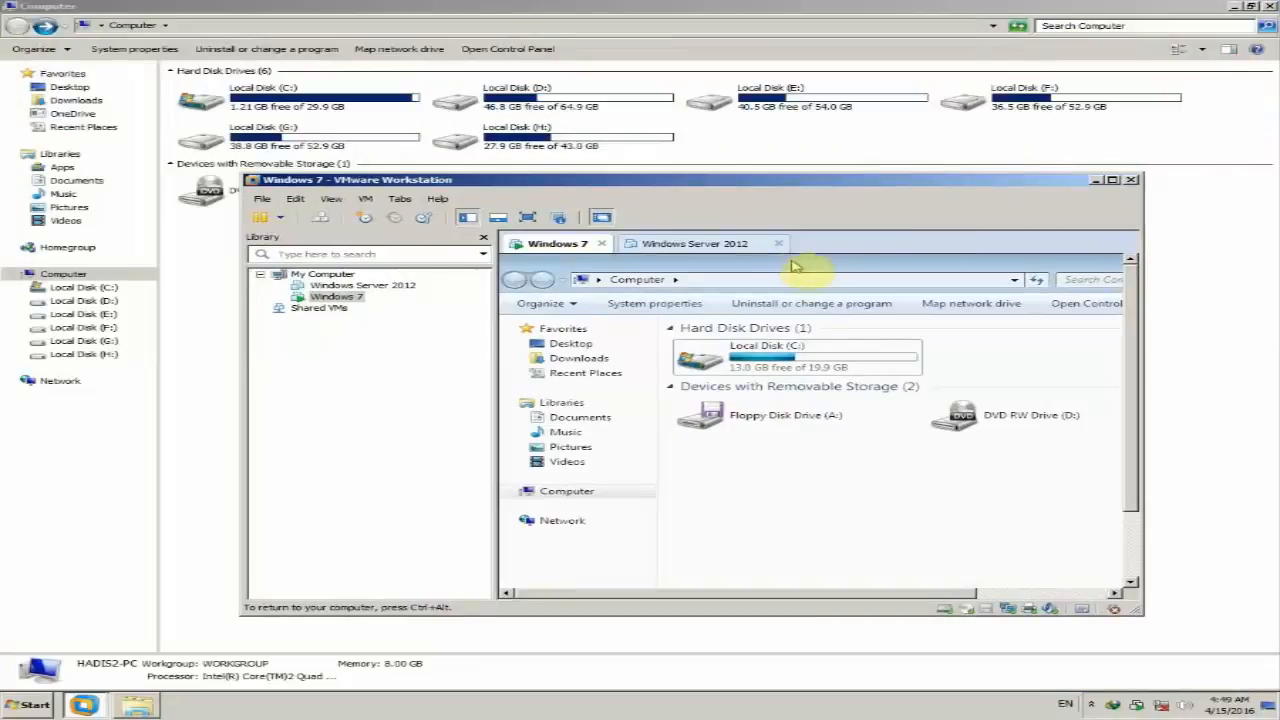
Shrink the guest's Computer window and place it on the Windows 7 desktop so the whole window fits in view
left_click_drag(790, 262, 862, 294)
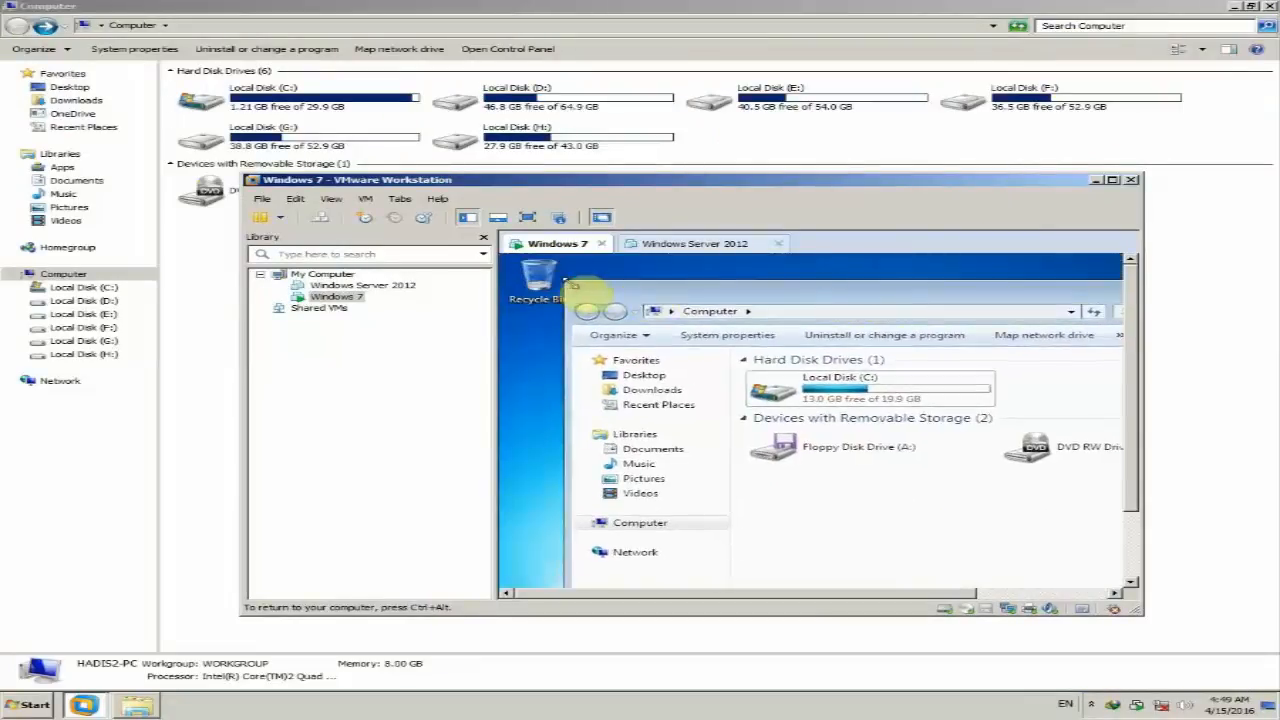
left_click_drag(569, 284, 664, 310)
left_click(672, 317)
left_click(667, 312)
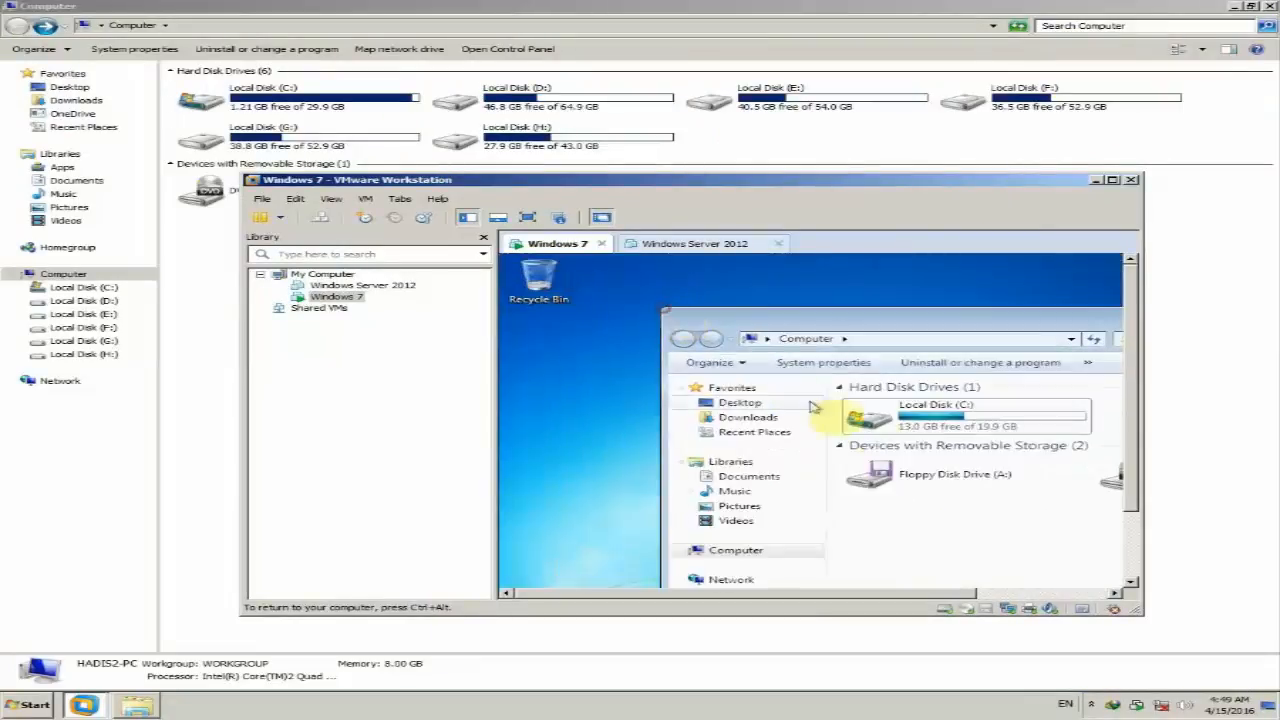
left_click_drag(868, 316, 795, 300)
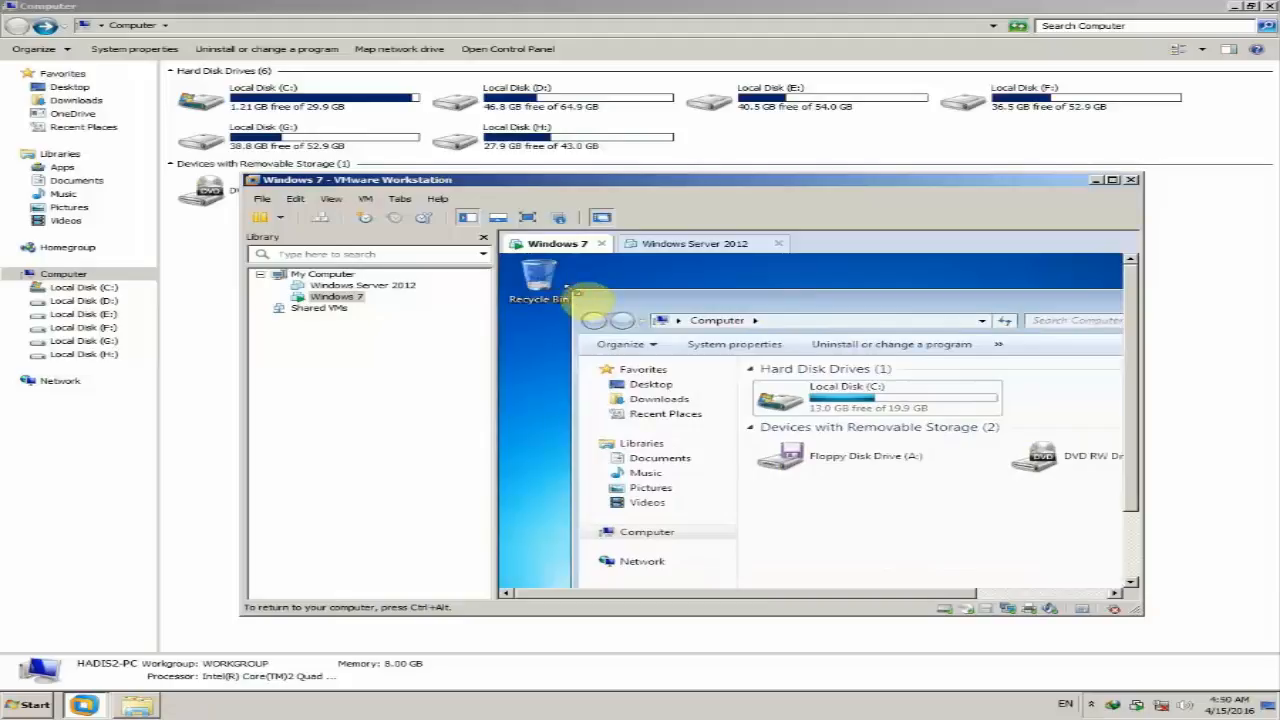
left_click_drag(575, 293, 775, 392)
left_click_drag(860, 404, 650, 285)
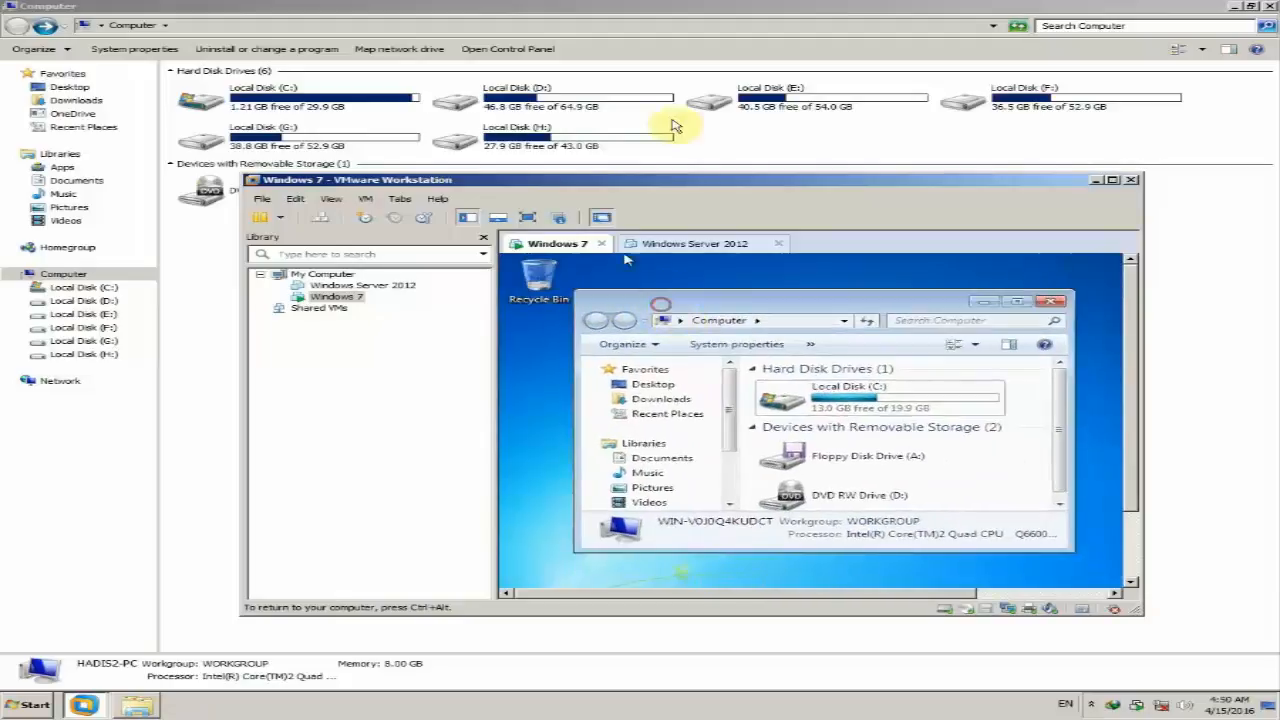
Examine the host computer's drives, then bring the VMware Workstation window back, enlarged and moved higher on the desktop
left_click(686, 14)
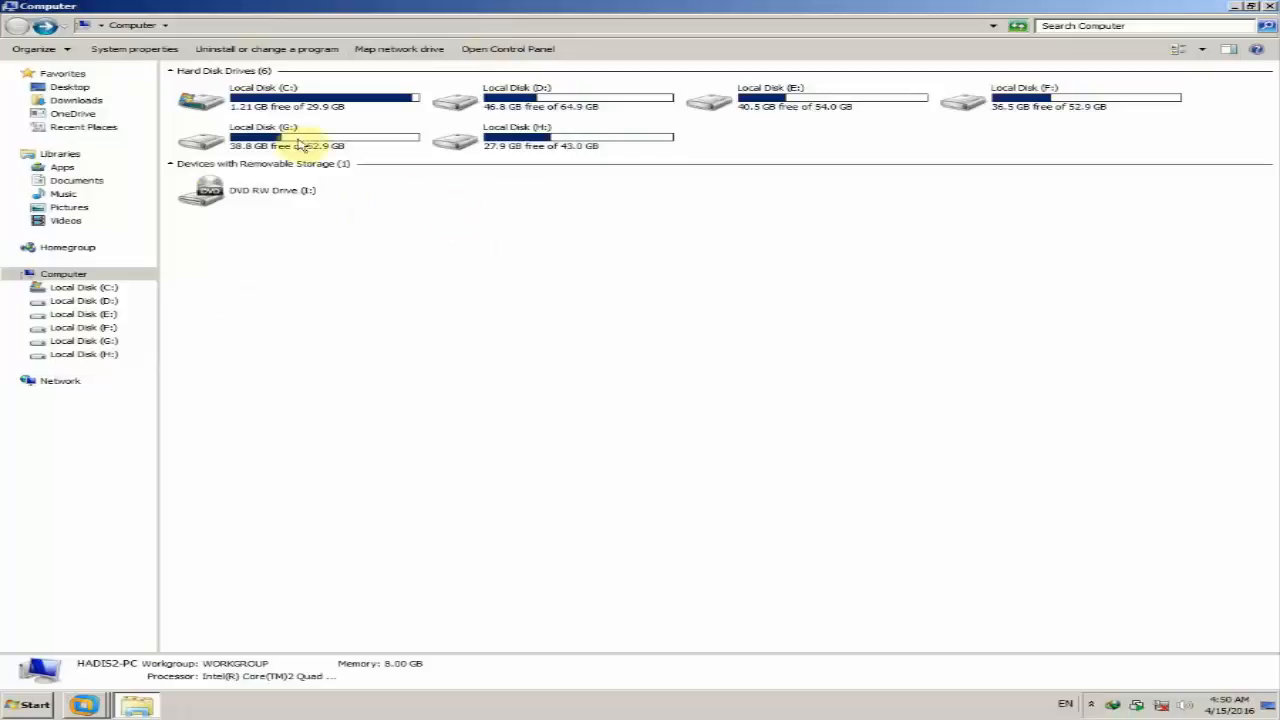
left_click(92, 704)
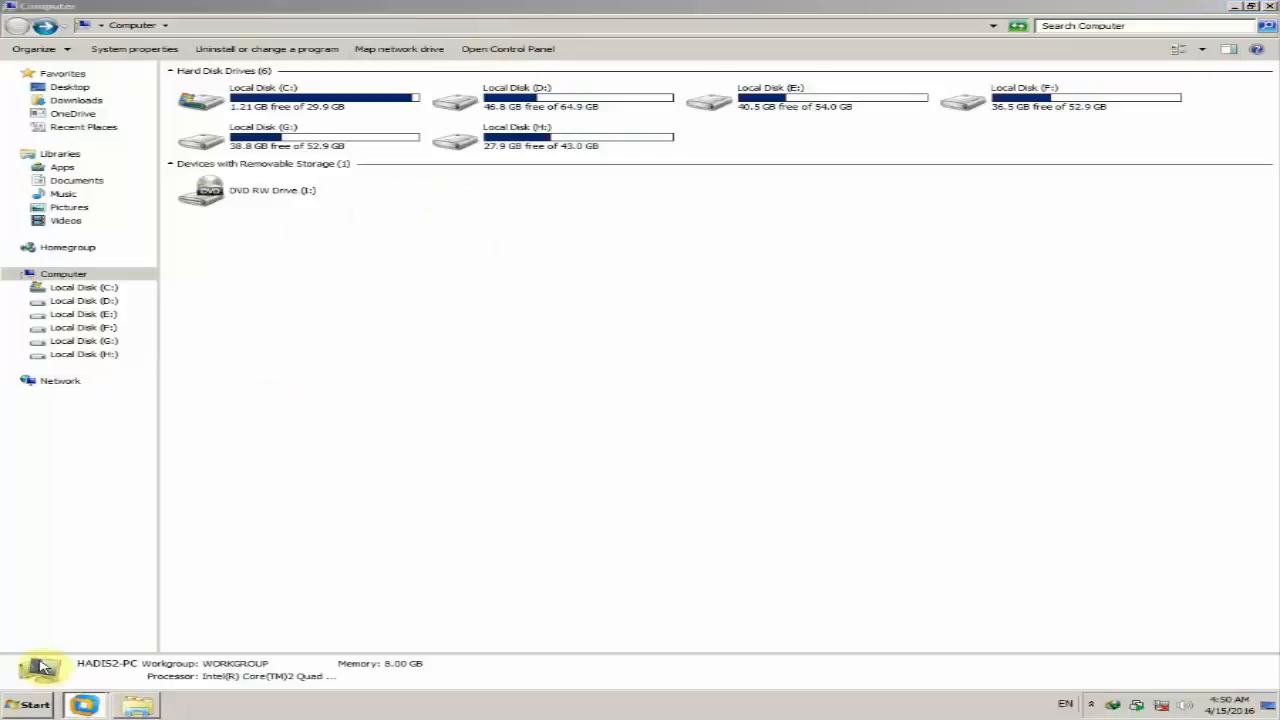
left_click(551, 244)
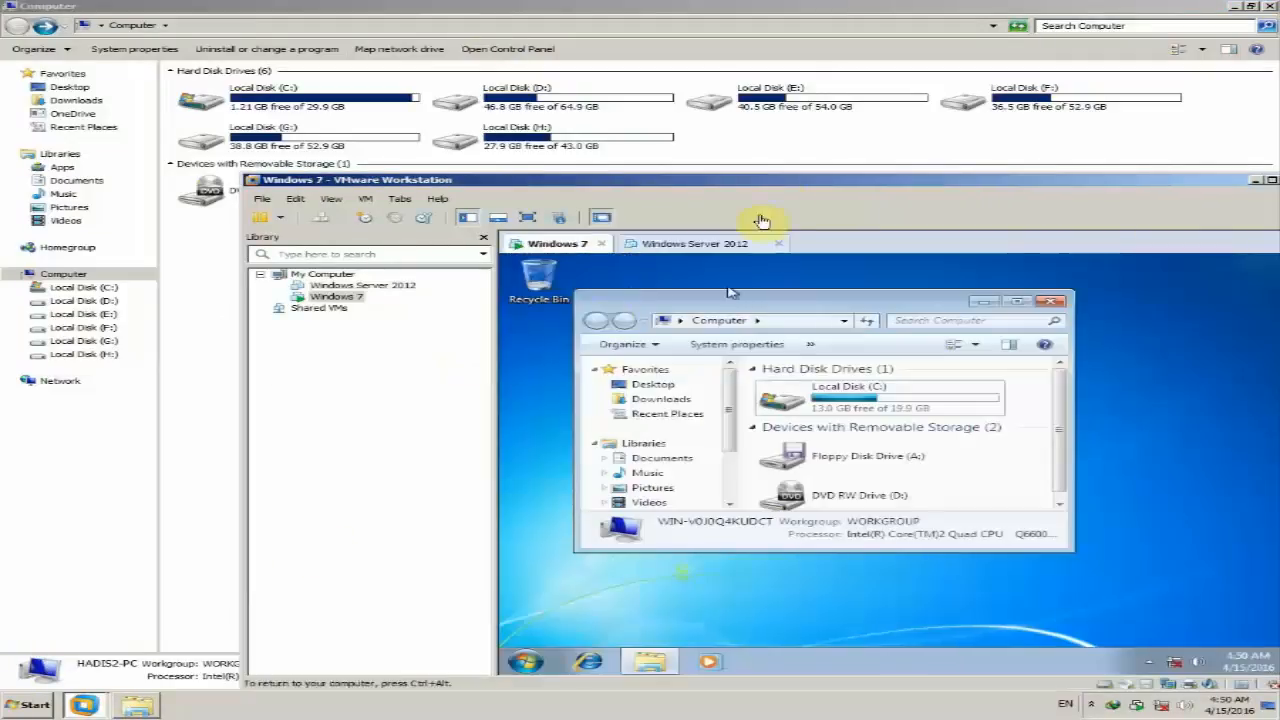
left_click_drag(762, 220, 637, 128)
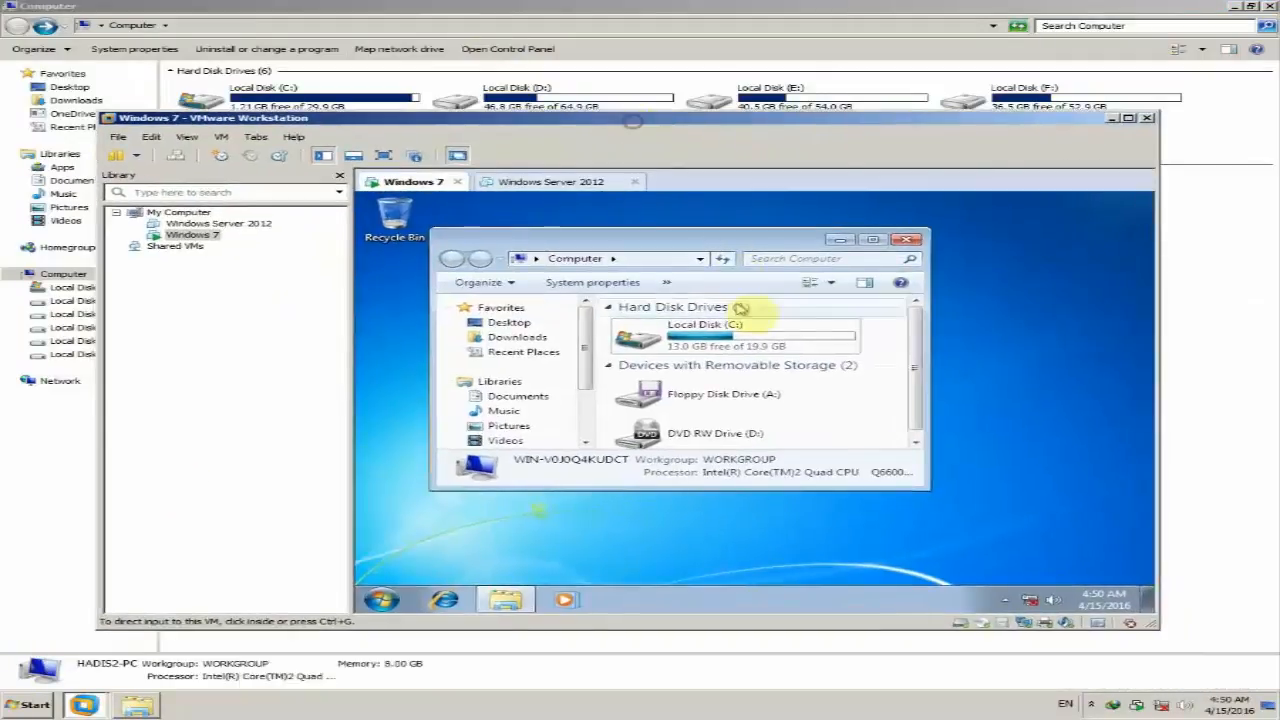
Close the guest's Computer window and maximize the VMware Workstation window
left_click(905, 239)
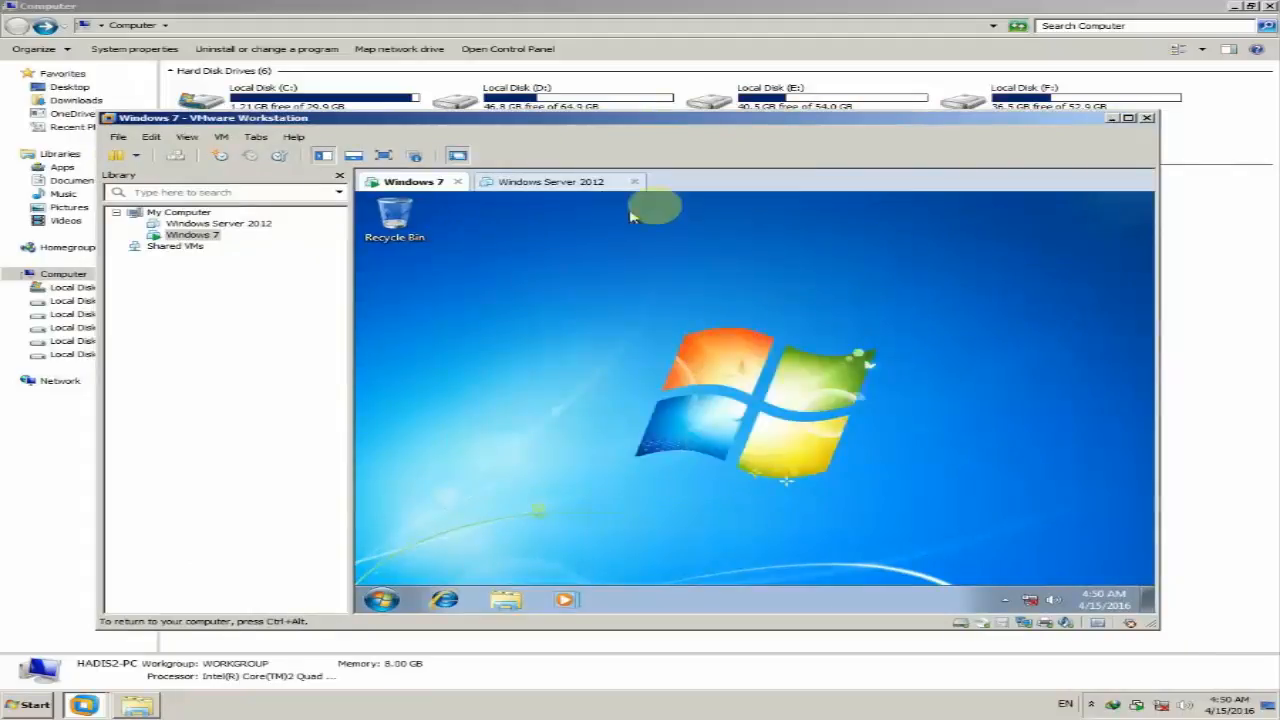
double_click(697, 118)
left_click(545, 250)
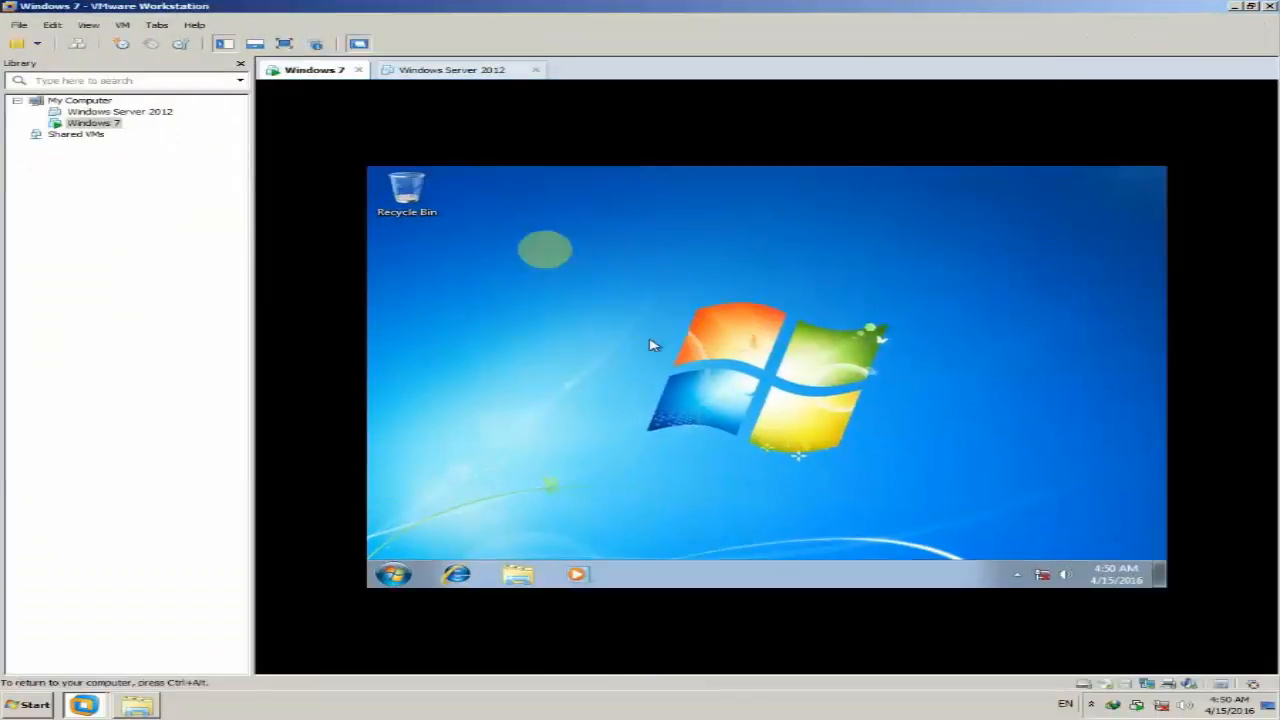
Show the Computer, User's Files, Network and Control Panel icons on the Windows 7 guest desktop and close the personalization settings
right_click(569, 242)
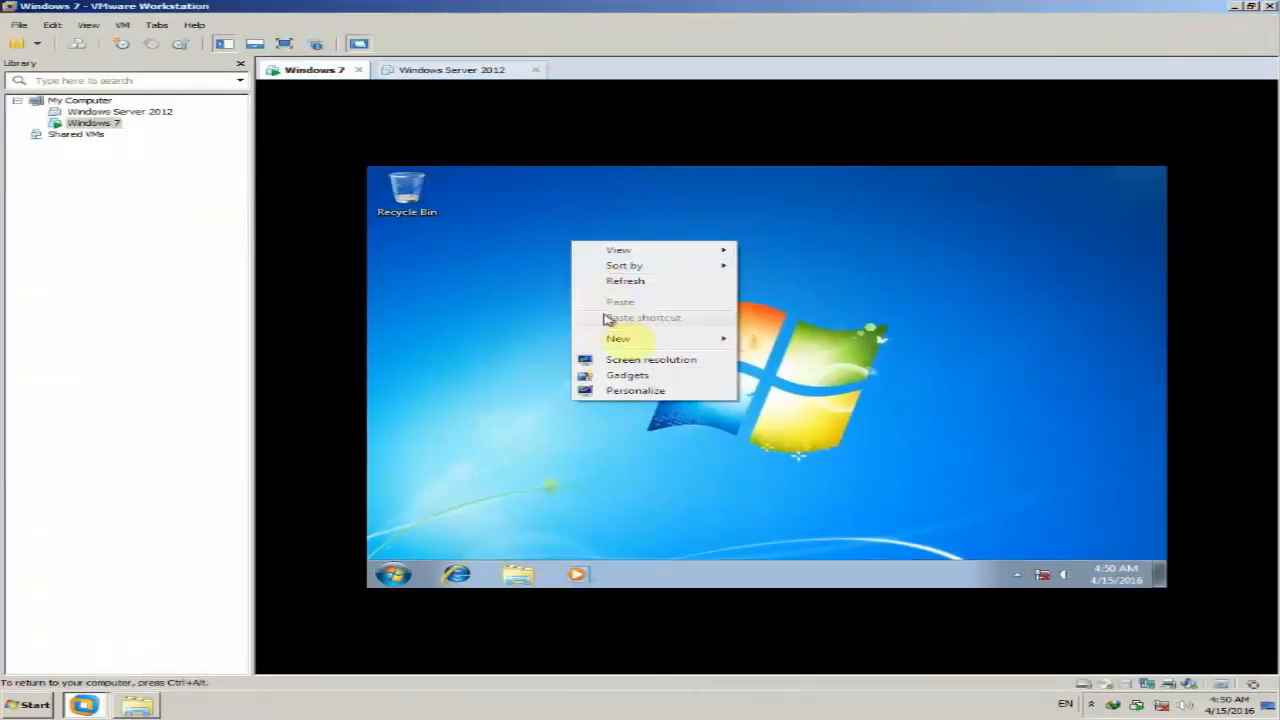
left_click(655, 390)
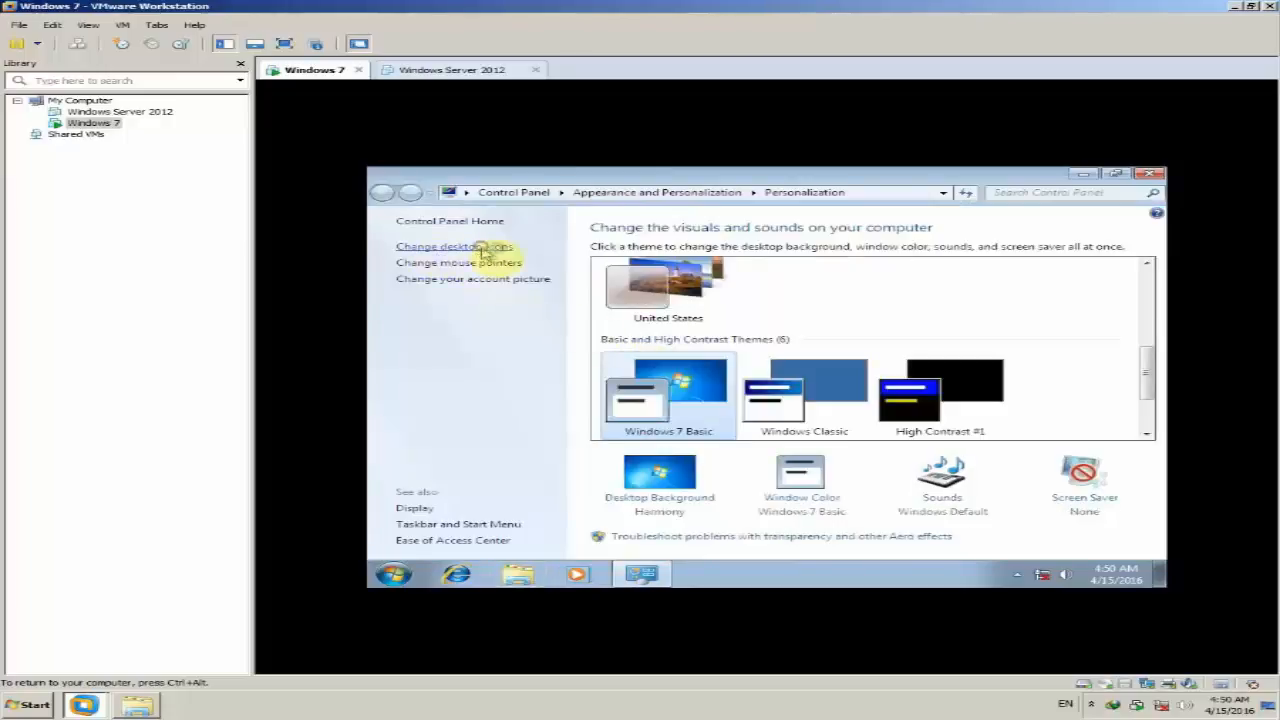
left_click(486, 250)
left_click(582, 300)
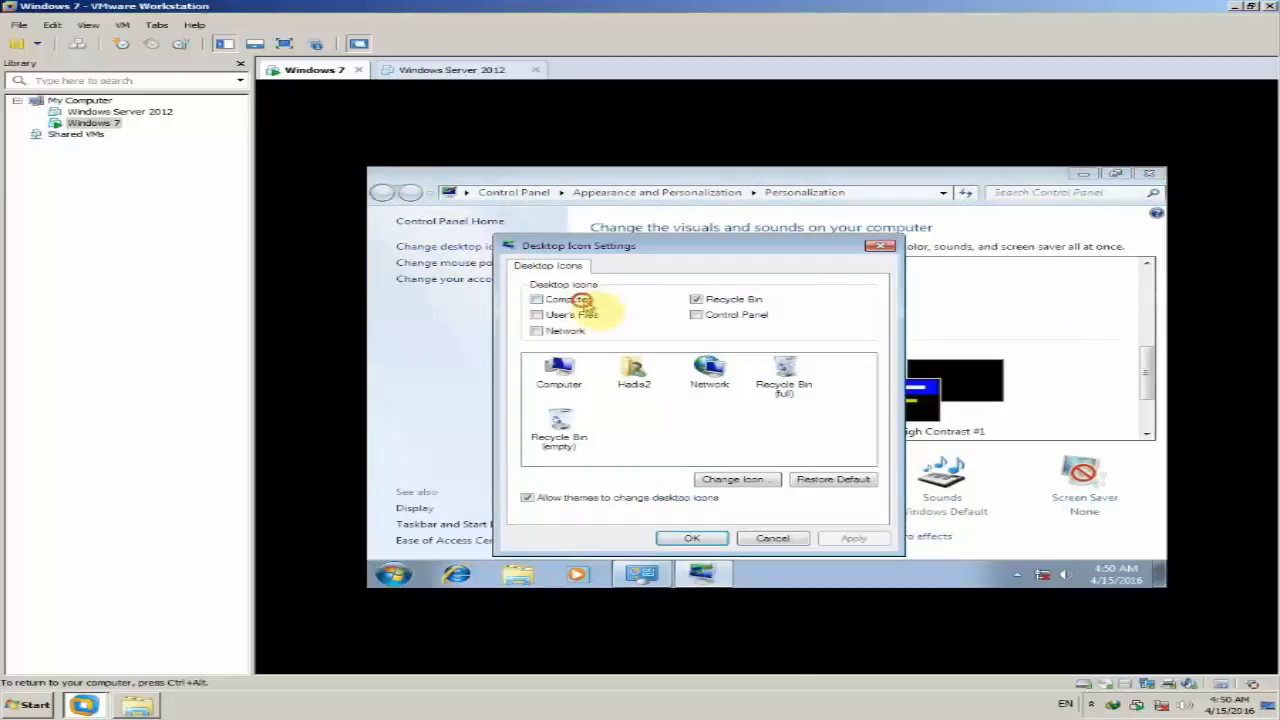
left_click(578, 316)
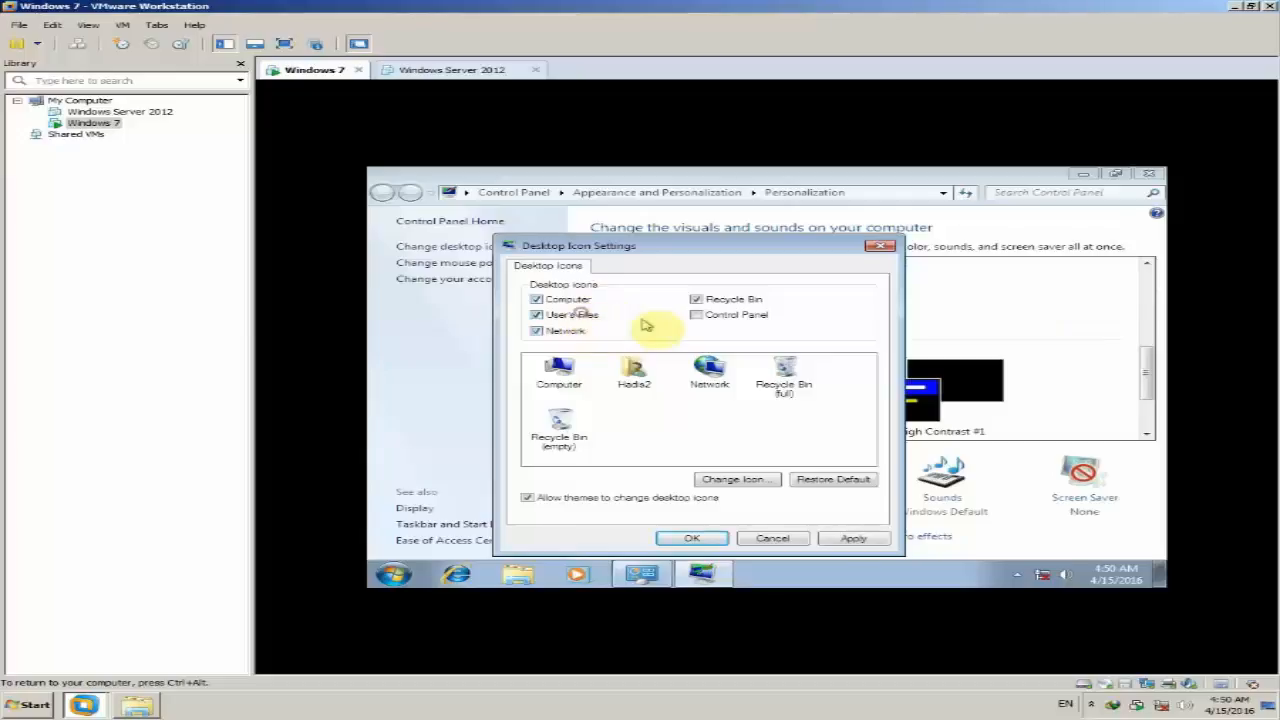
left_click(747, 318)
left_click(840, 540)
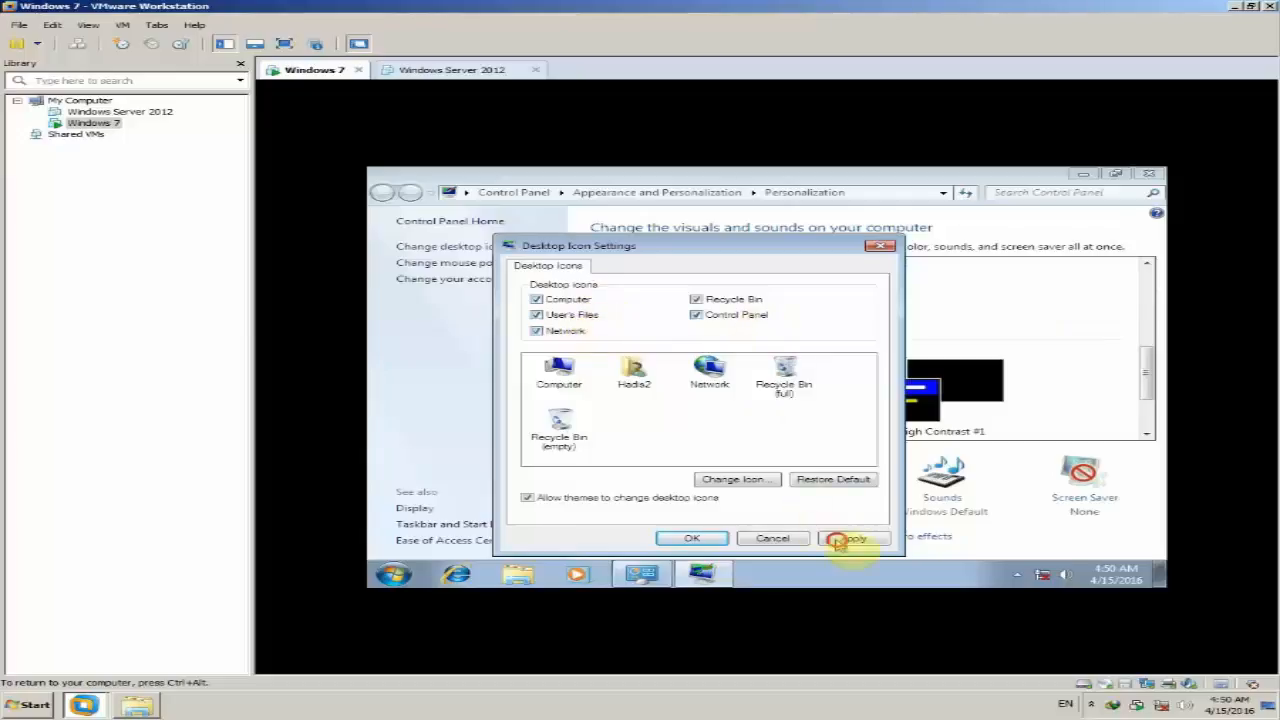
left_click(718, 540)
left_click(1148, 174)
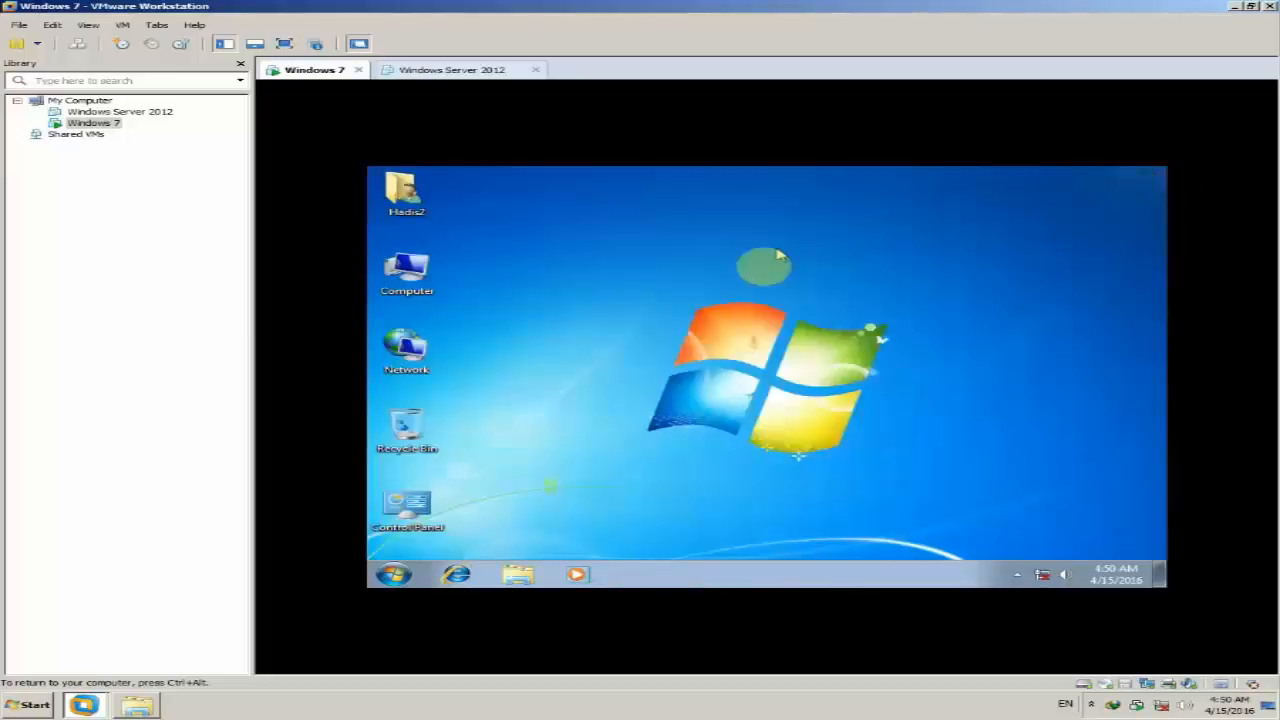
Show the Windows 7 virtual machine in full screen and refresh its desktop
right_click(643, 276)
left_click(523, 186)
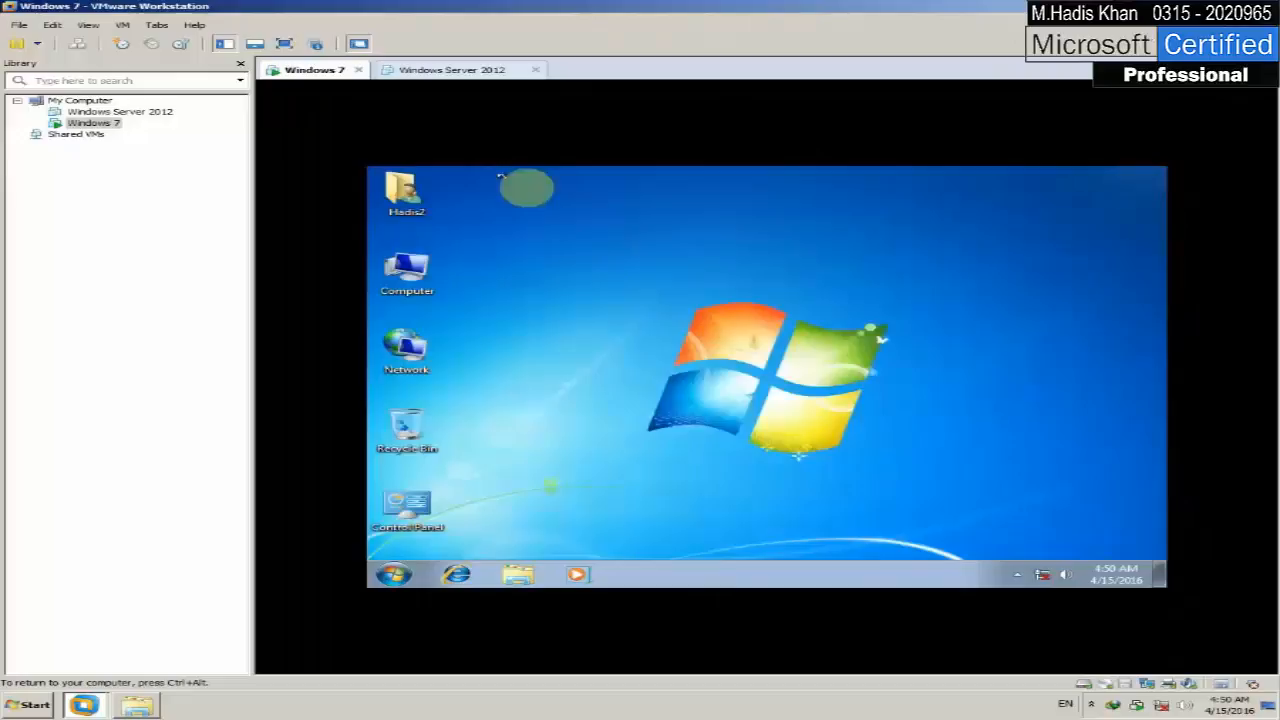
left_click(284, 43)
right_click(630, 264)
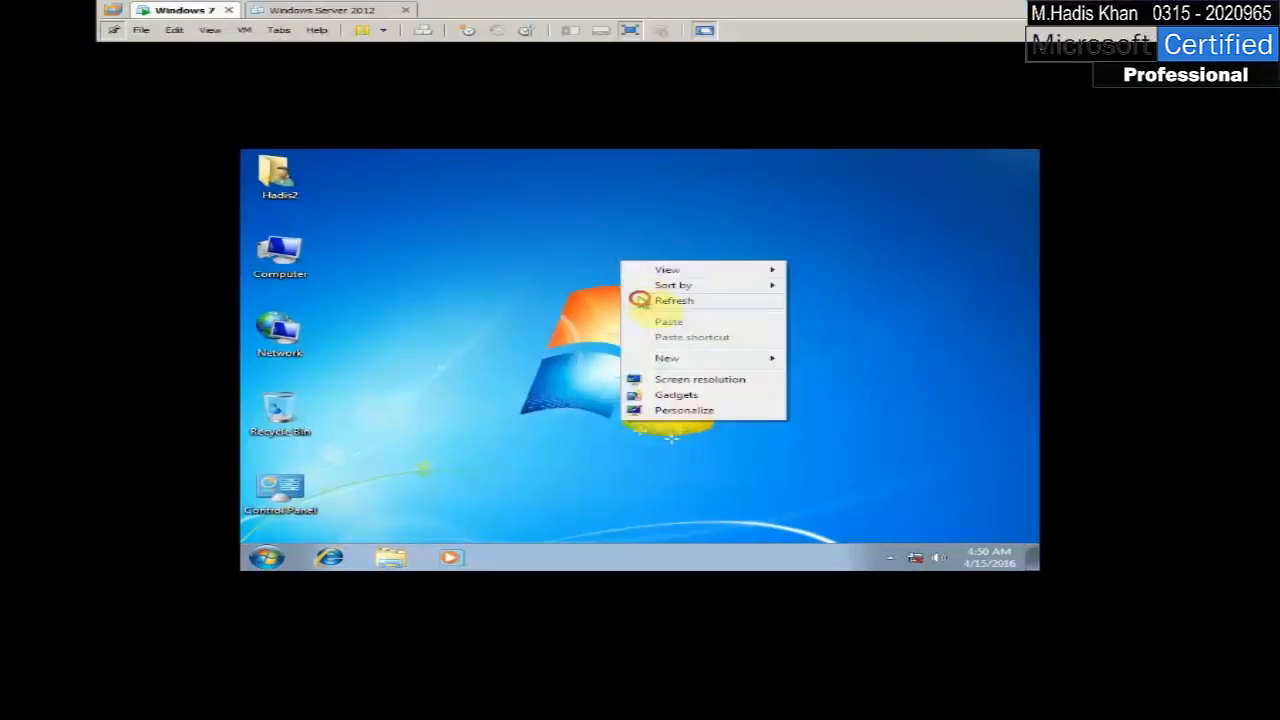
left_click(645, 298)
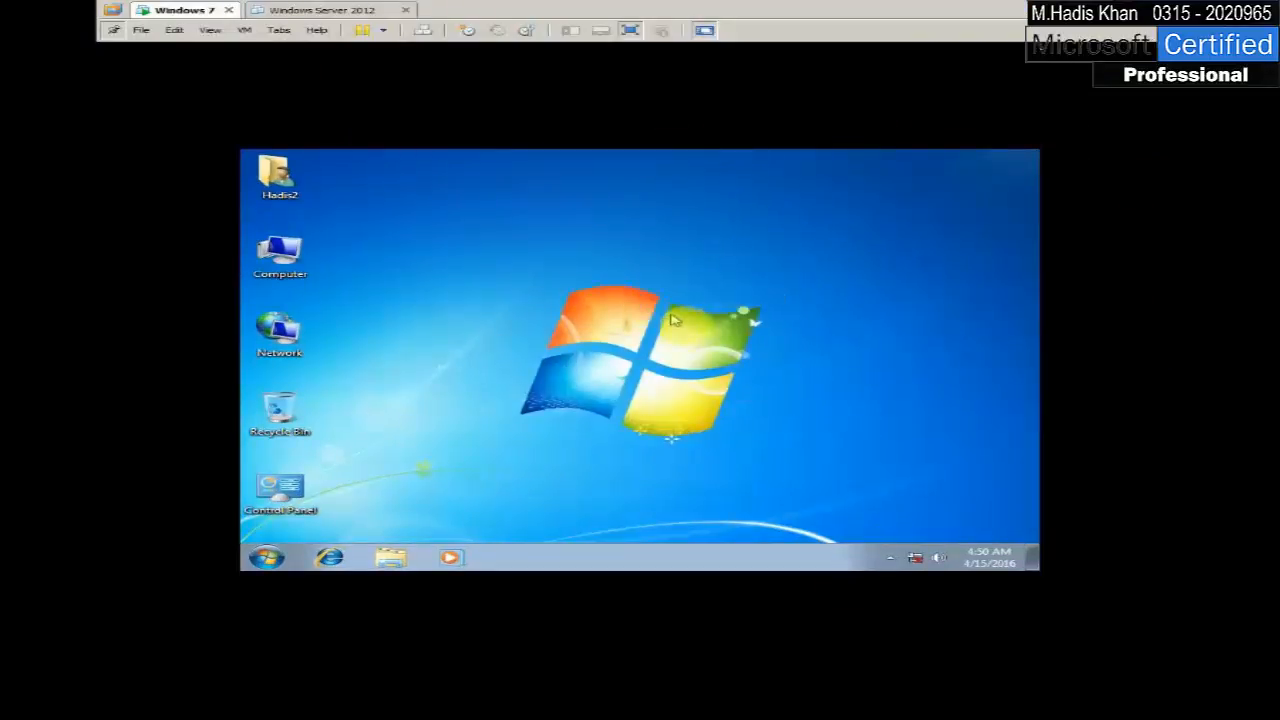
Take the Windows 7 virtual machine out of full screen and shut down its guest operating system
left_click(632, 31)
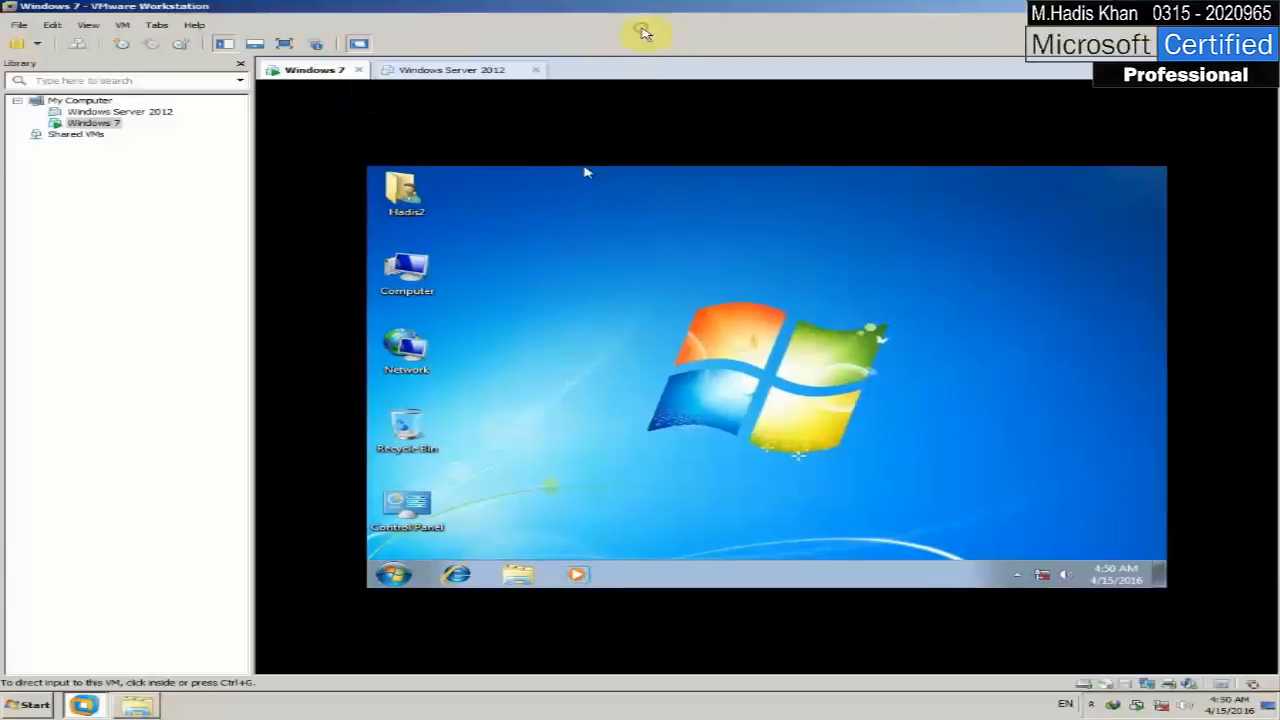
left_click(586, 263)
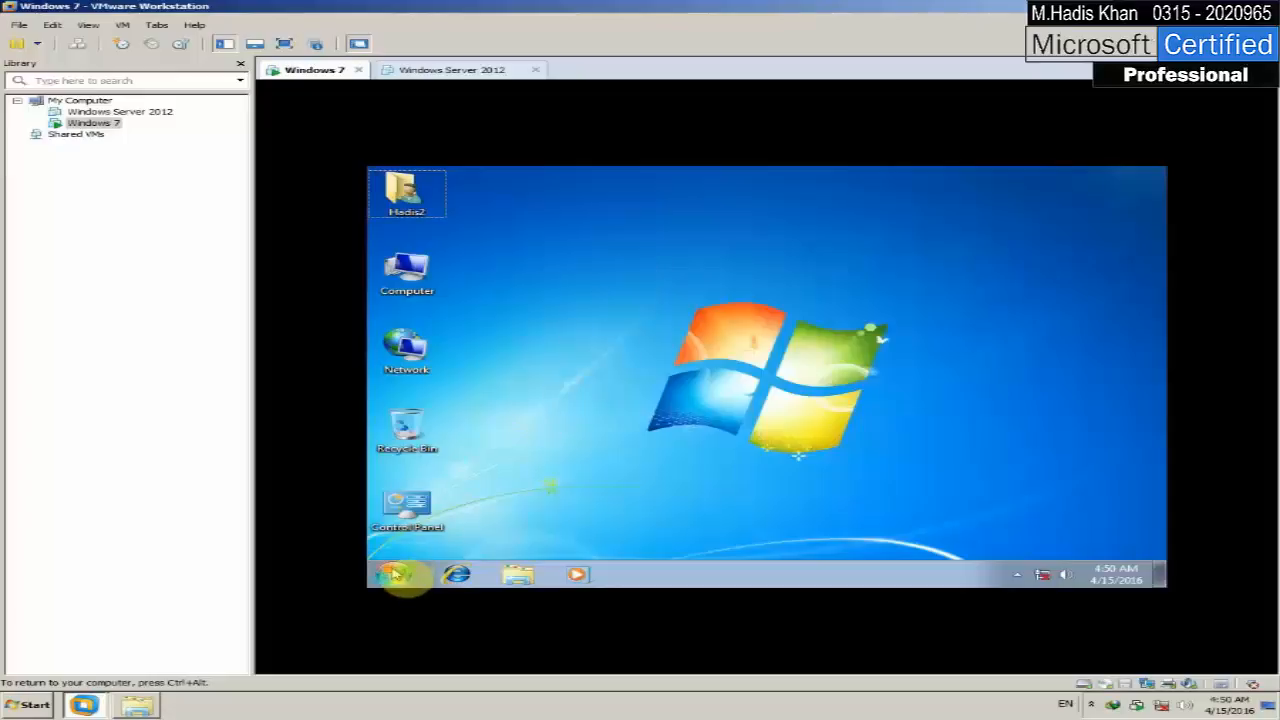
left_click(395, 574)
key("Escape")
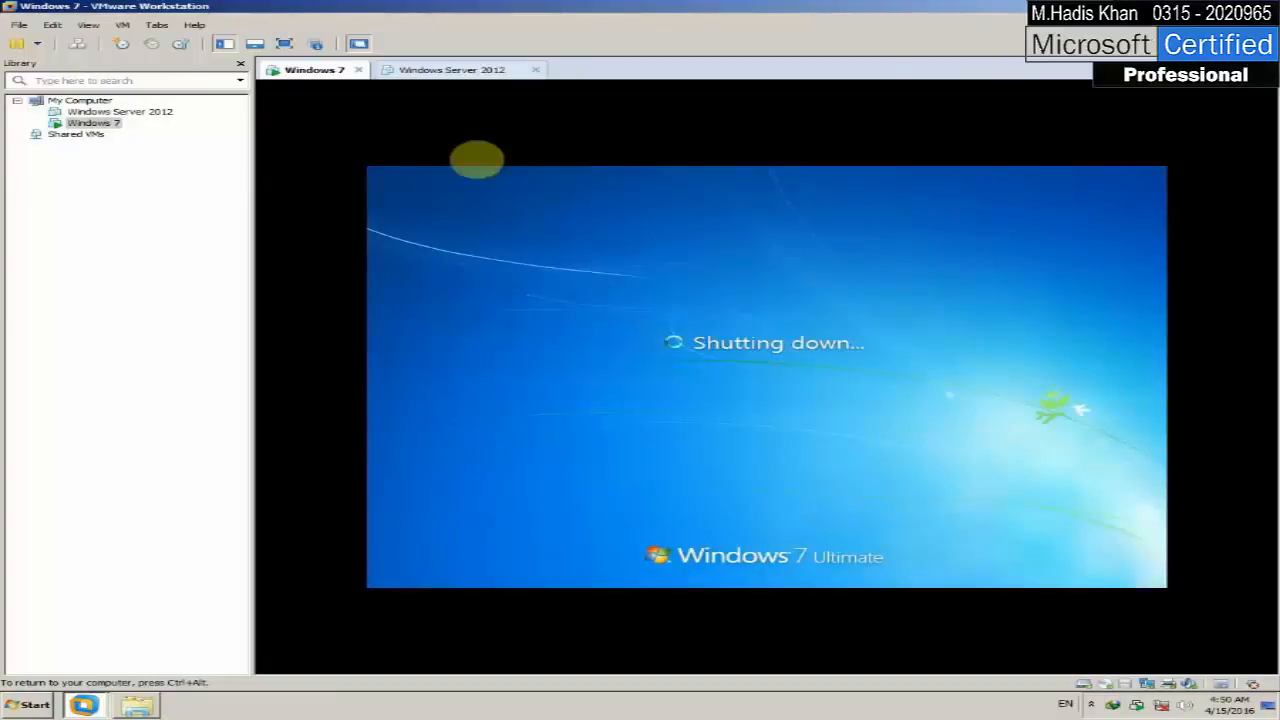
left_click(581, 288)
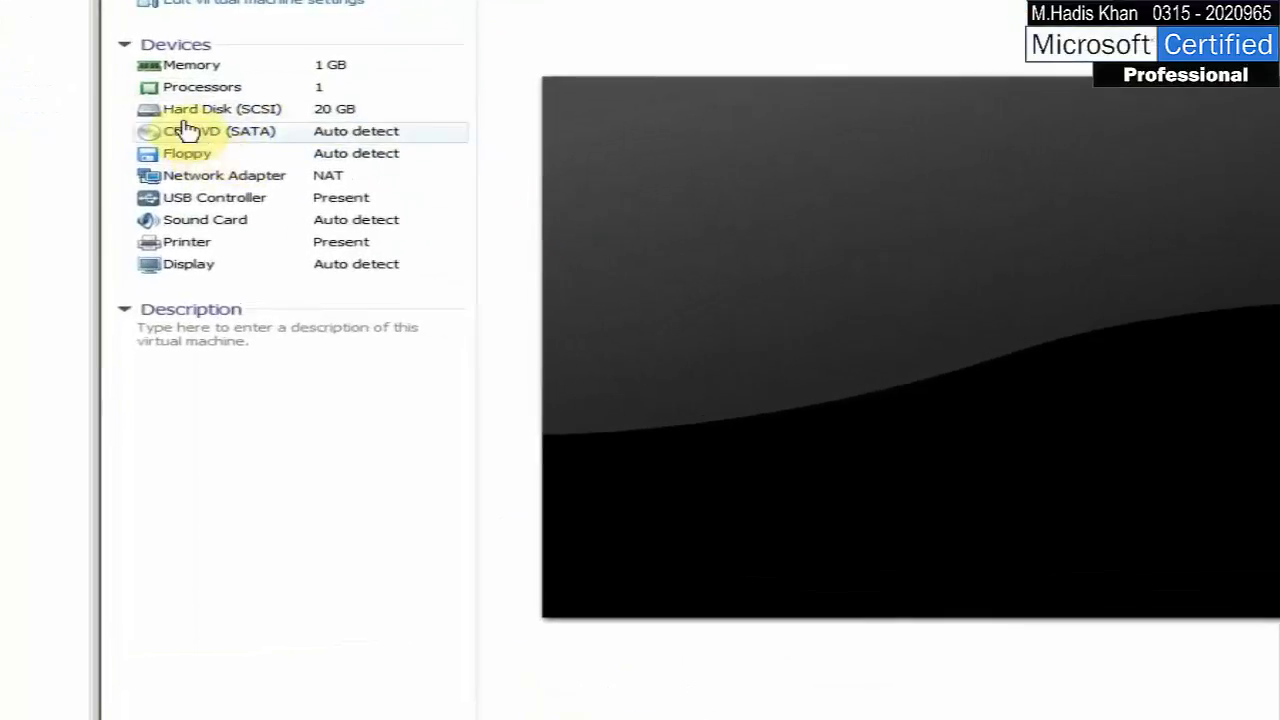
Set the Windows 7 virtual machine's memory to 2048 MB and apply the hardware settings
left_click(188, 66)
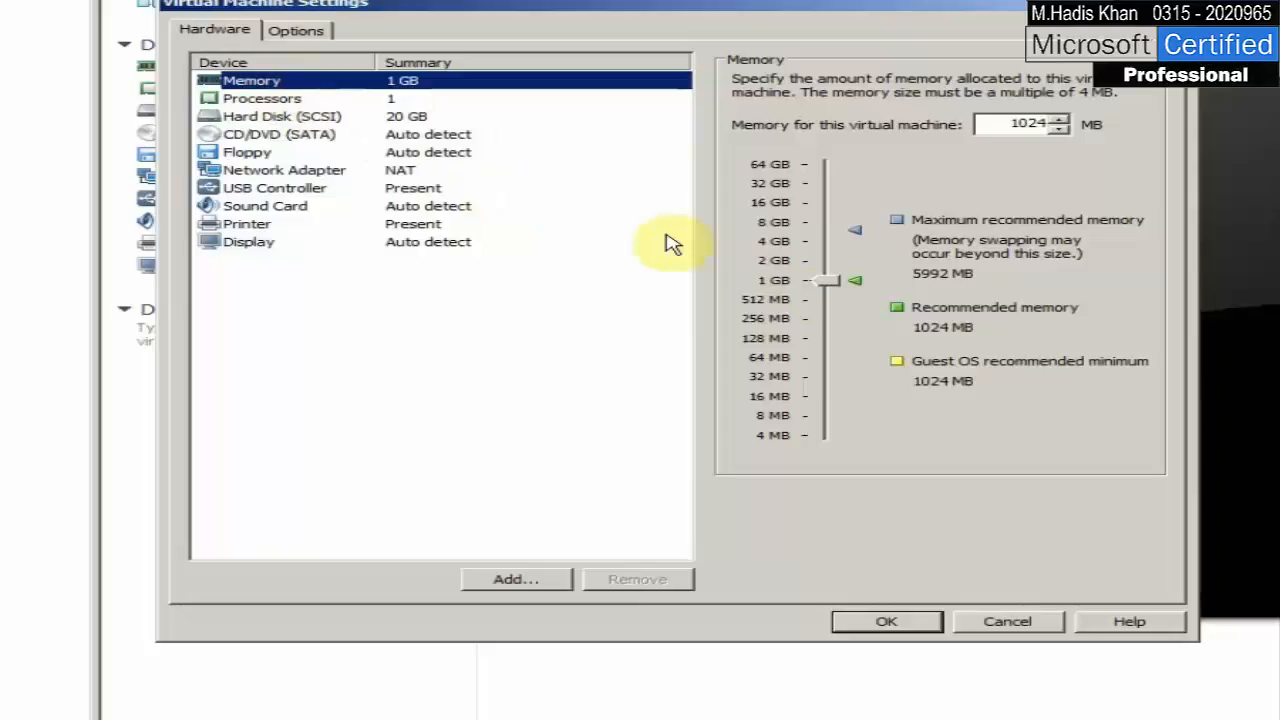
left_click_drag(838, 292, 830, 278)
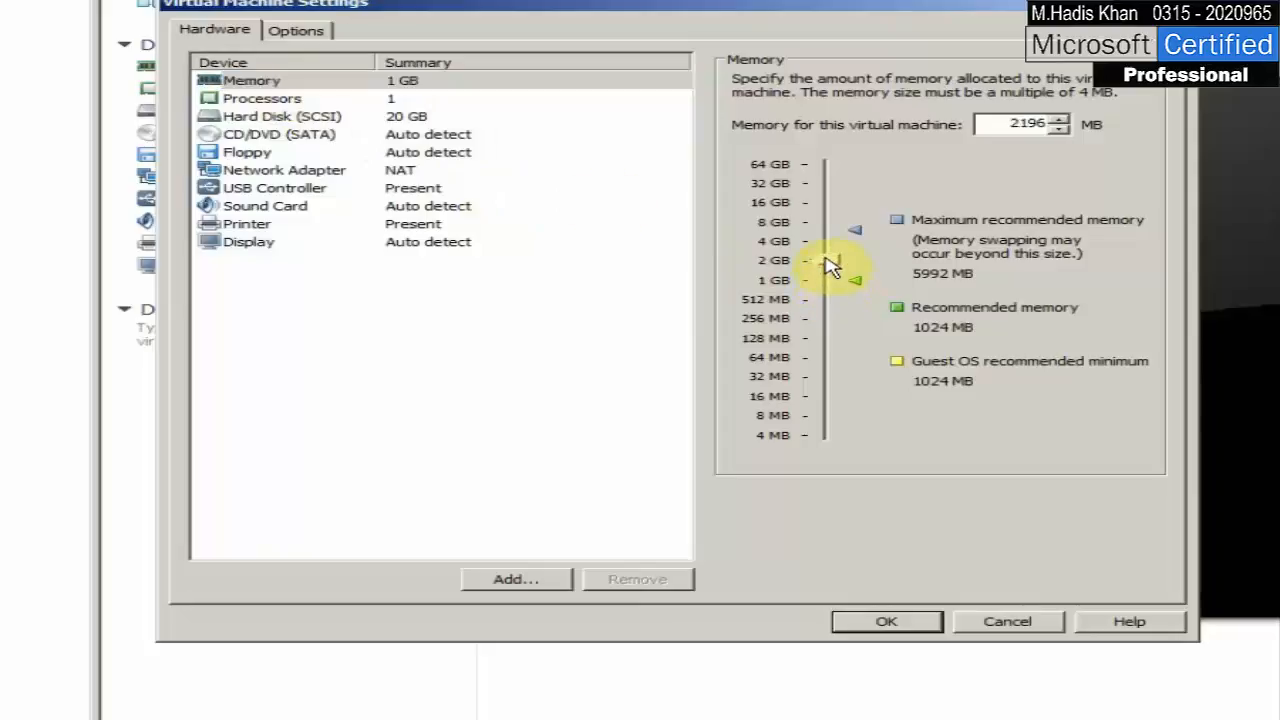
left_click(912, 622)
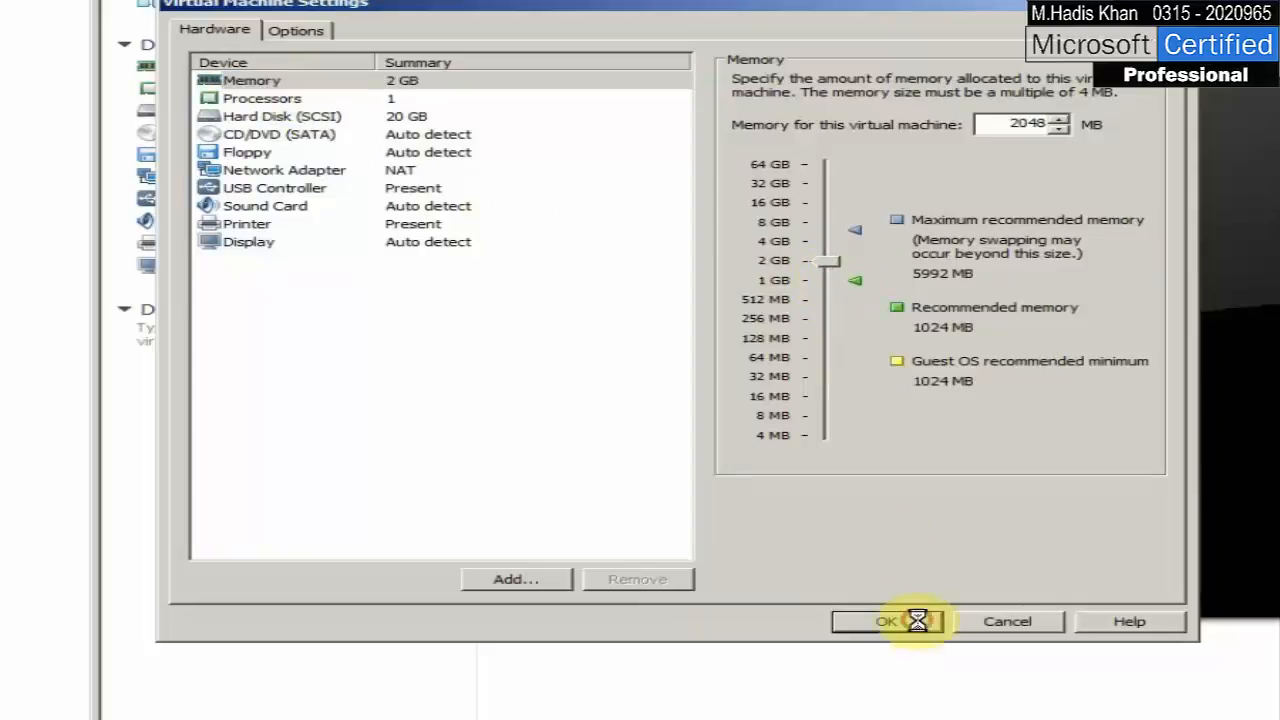